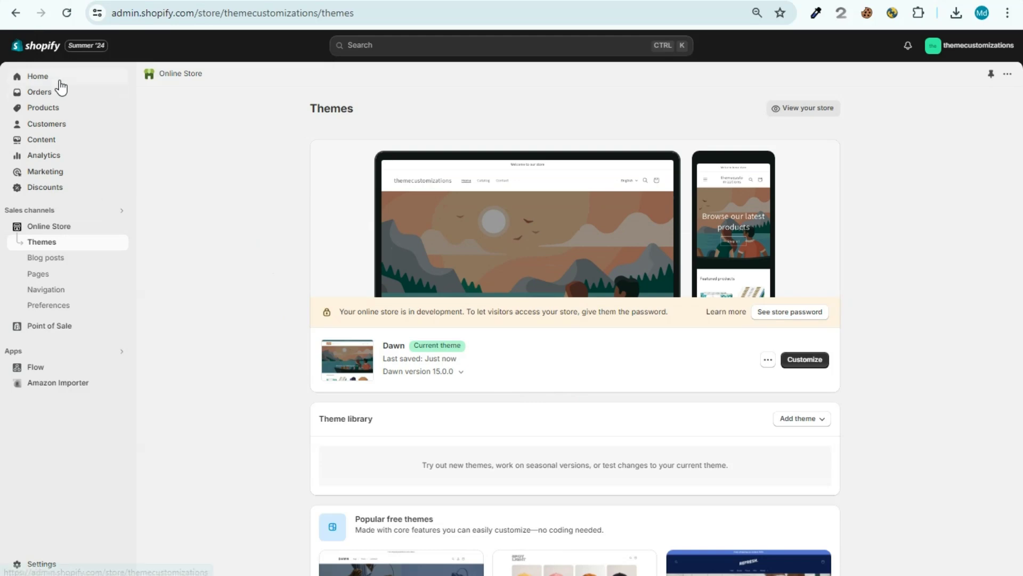
Step: Open the store's product list and look through all the products
left_click(62, 79)
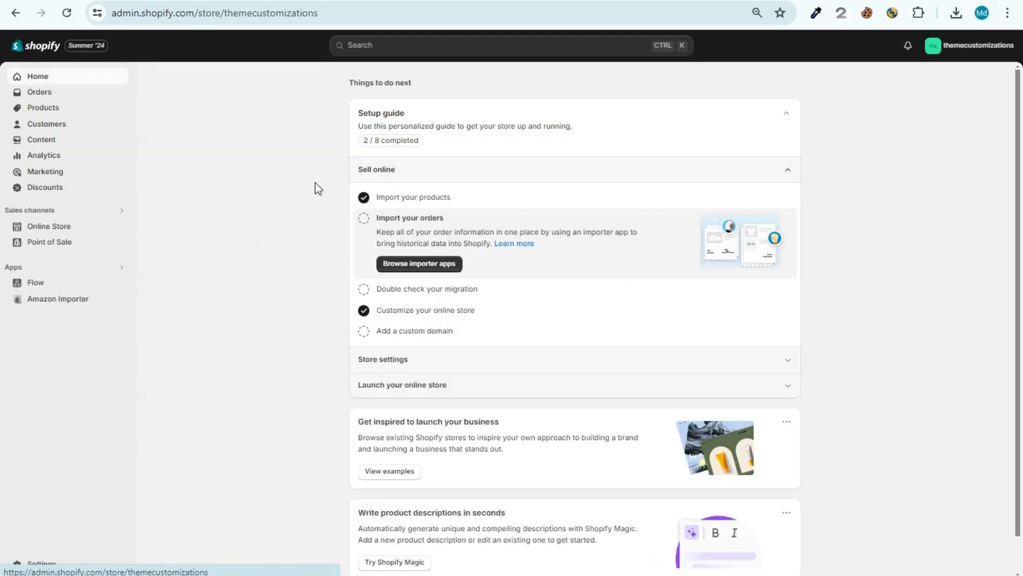
left_click(65, 109)
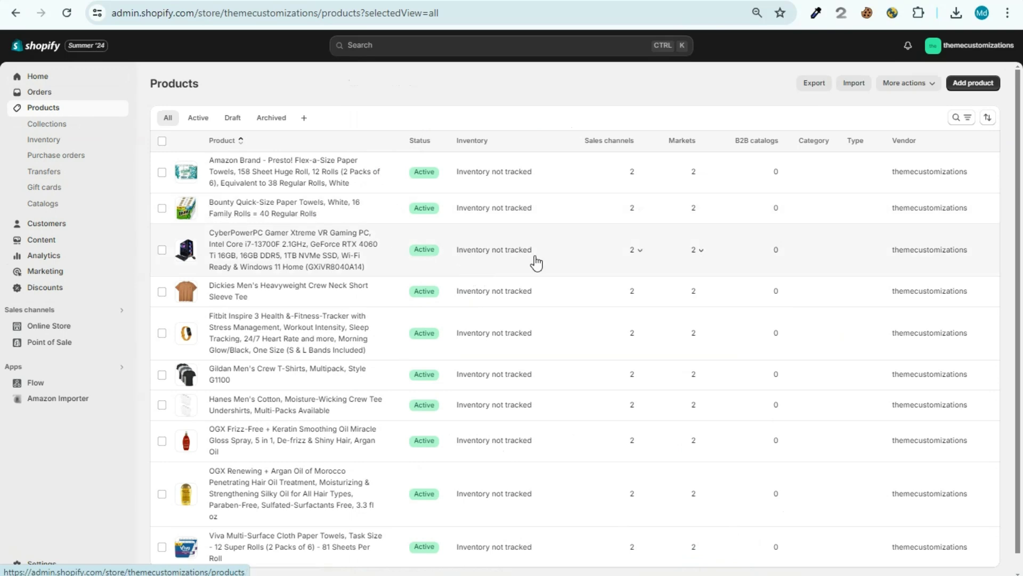
scroll(1019, 206, "down", 1)
left_click_drag(1019, 206, 1019, 228)
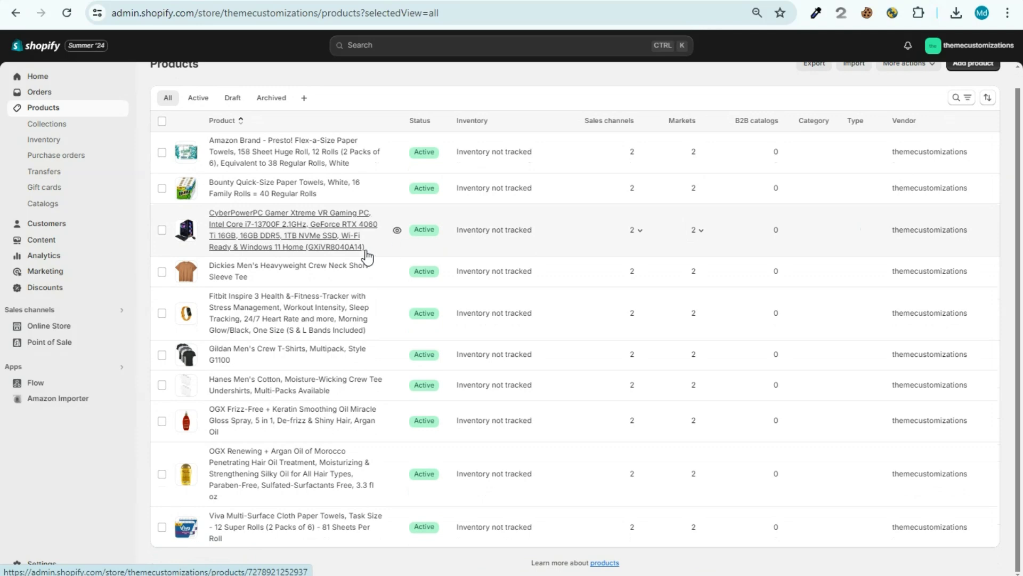
Step: Open the online store's themes and examine the current Dawn theme and the popular free themes
left_click(67, 332)
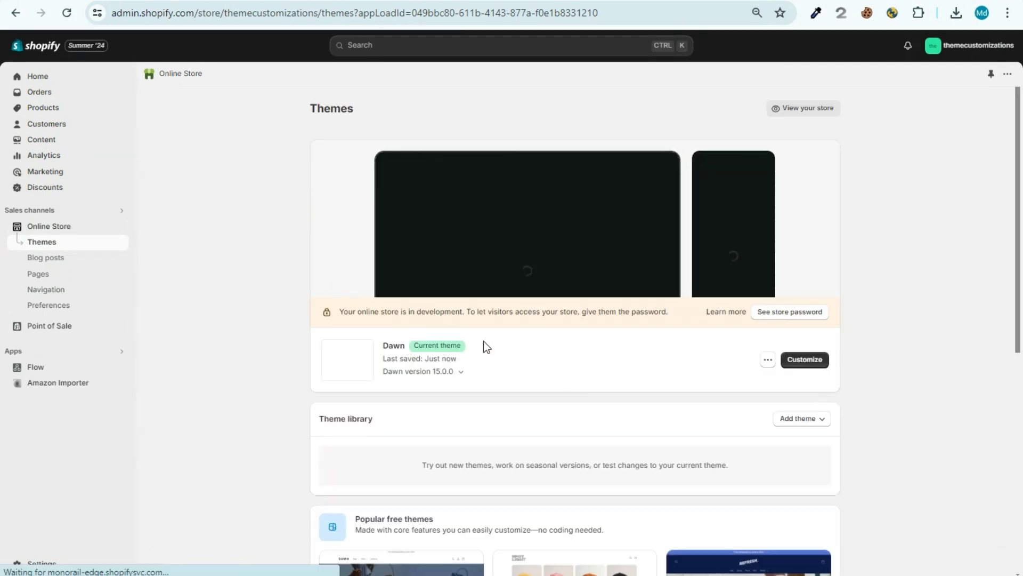
triple_click(447, 353)
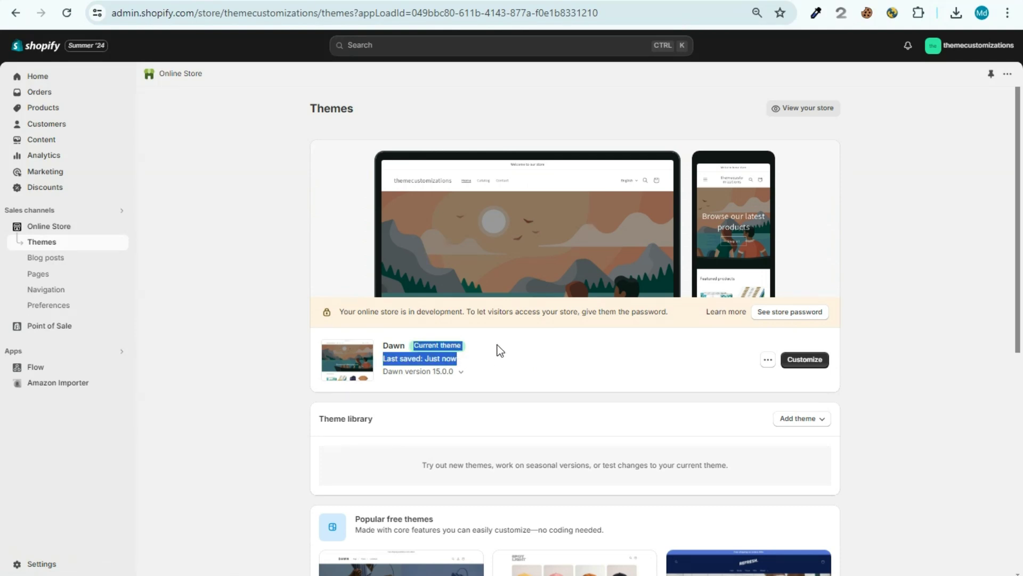
left_click(906, 280)
scroll(1019, 259, "down", 5)
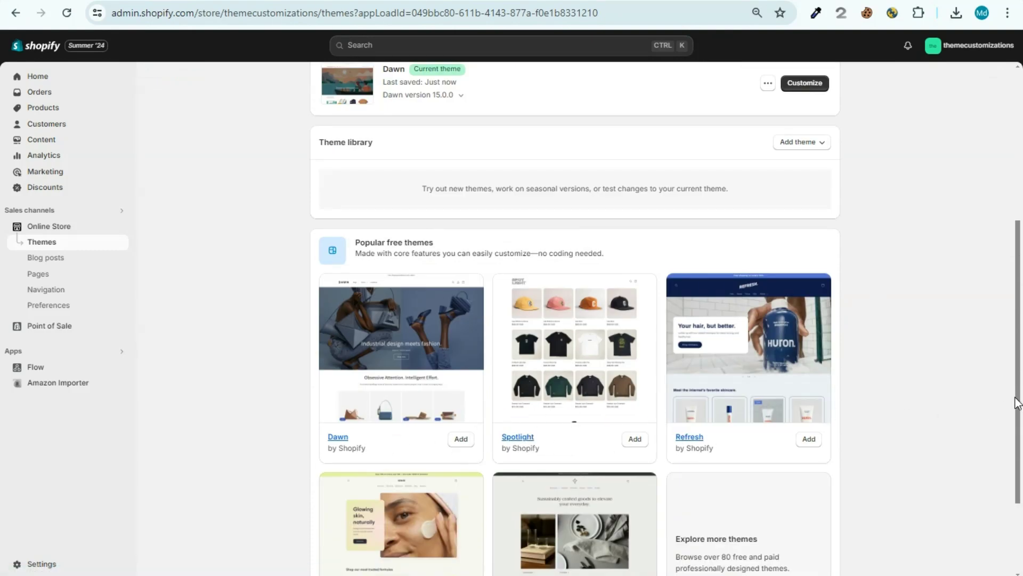
scroll(1015, 405, "down", 2)
scroll(672, 509, "up", 1)
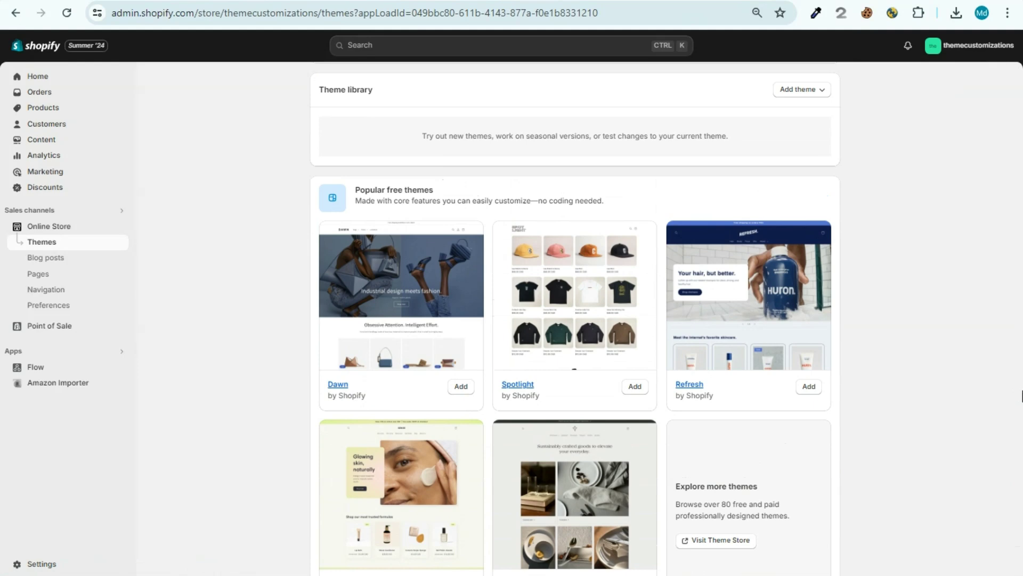
key("ctrl+a")
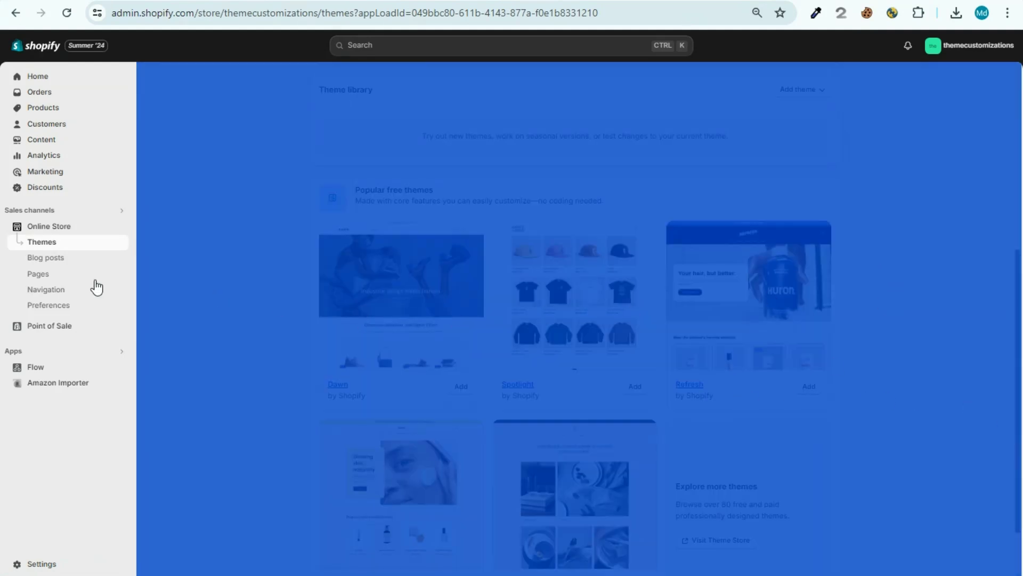
left_click(133, 255)
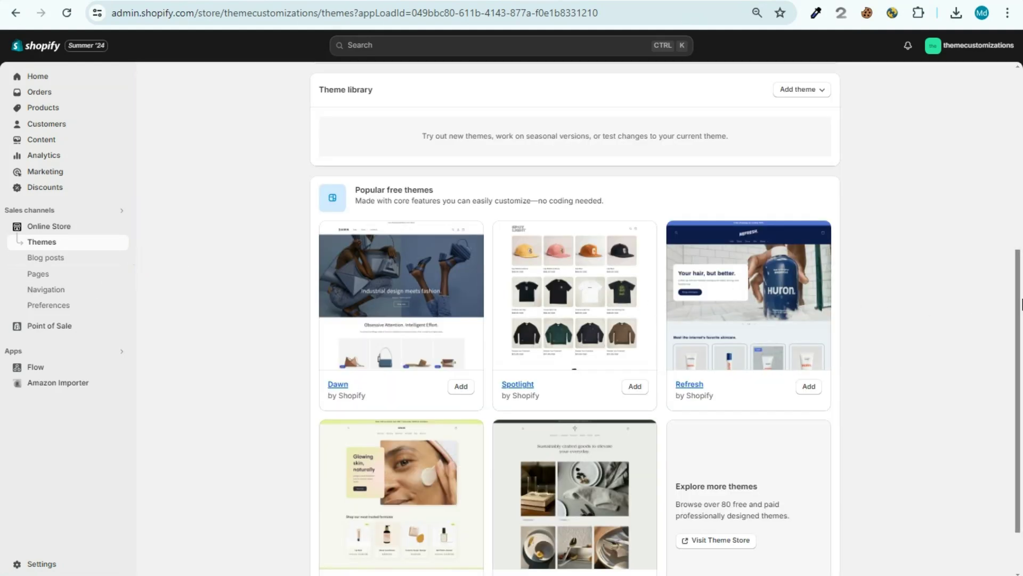
scroll(1018, 341, "down", 2)
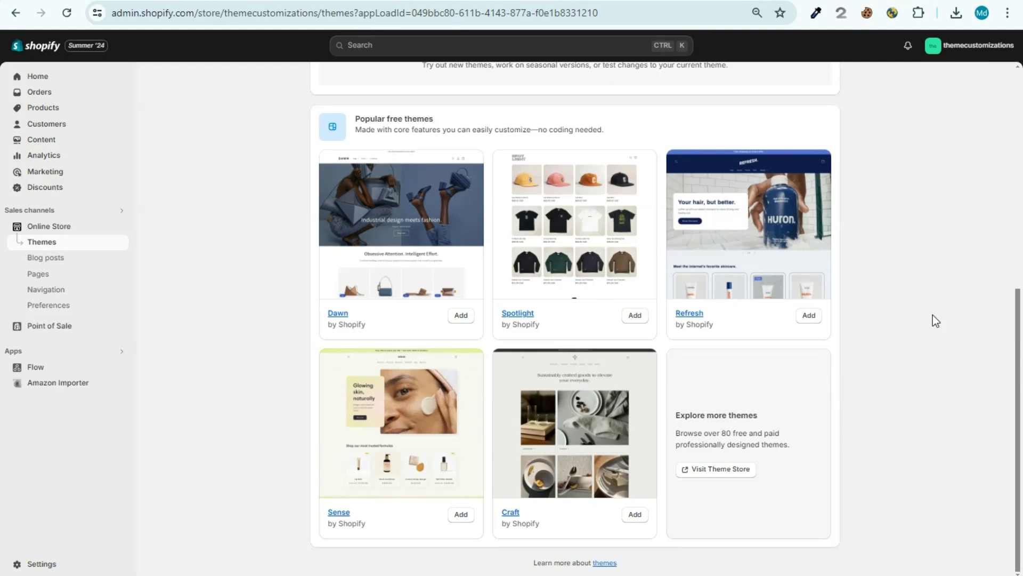
scroll(932, 315, "up", 1)
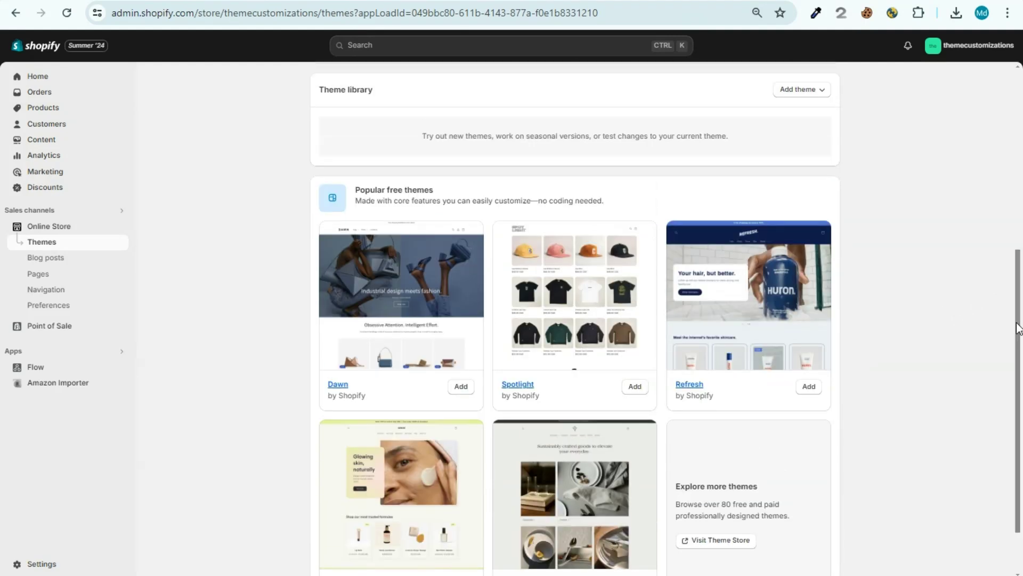
scroll(980, 255, "up", 2)
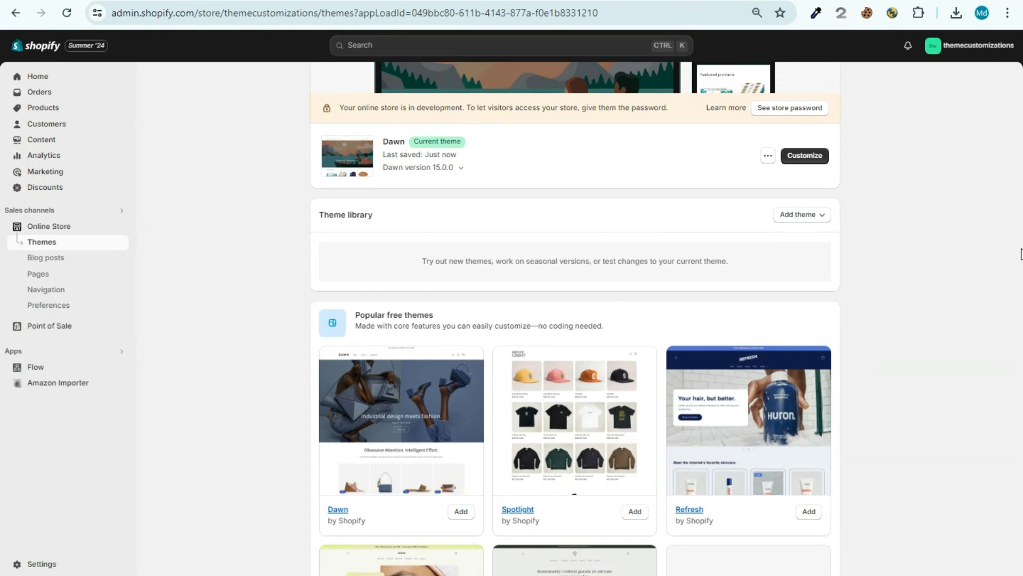
left_click_drag(1022, 253, 1011, 170)
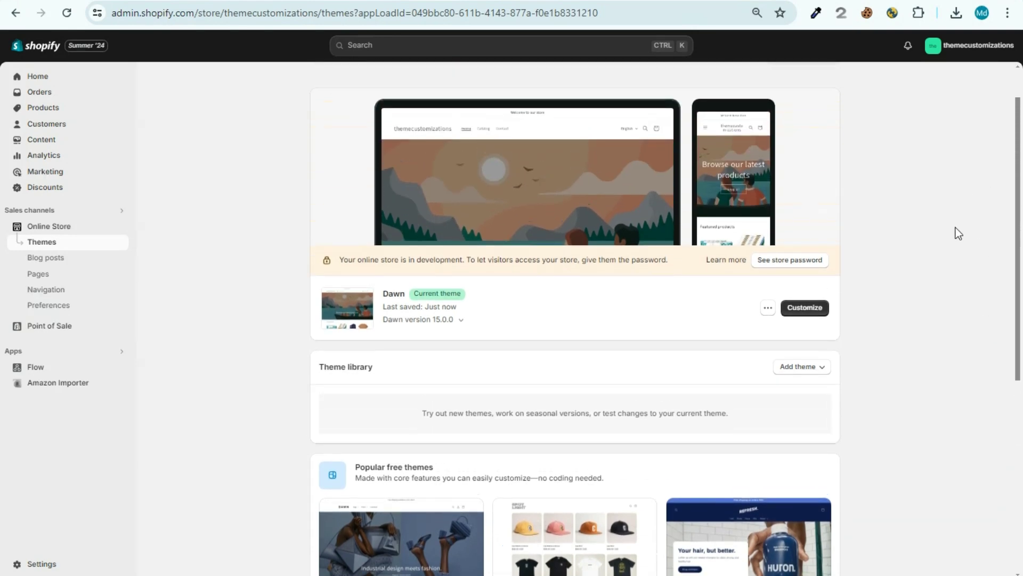
left_click(808, 313)
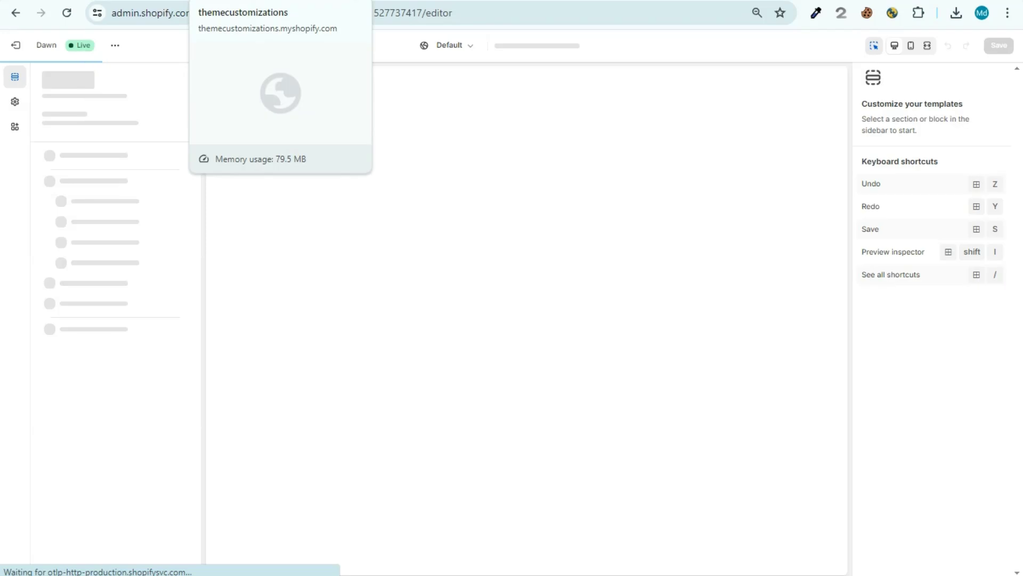
key("ctrl+Tab")
left_click(66, 13)
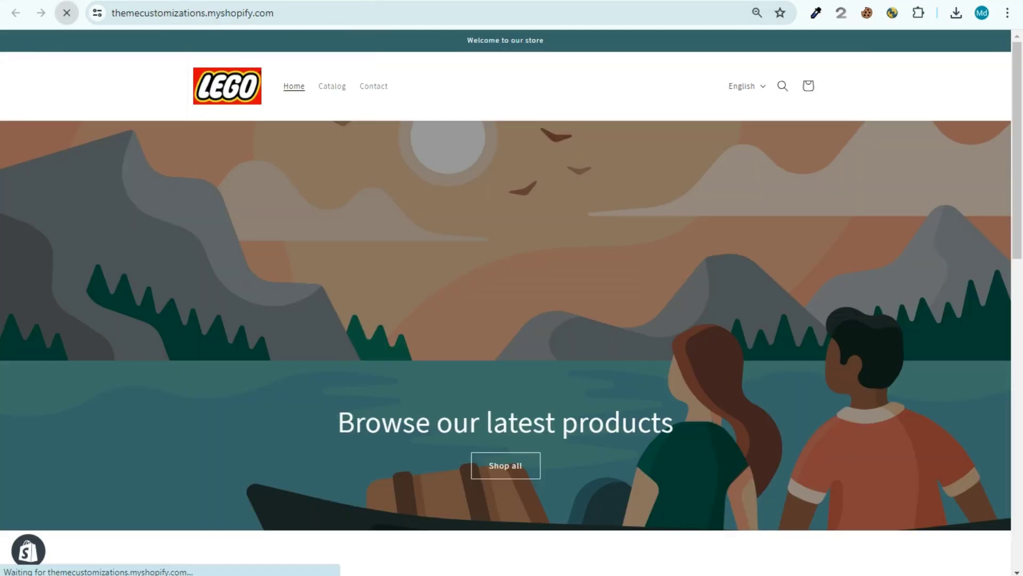
key("ctrl+Tab")
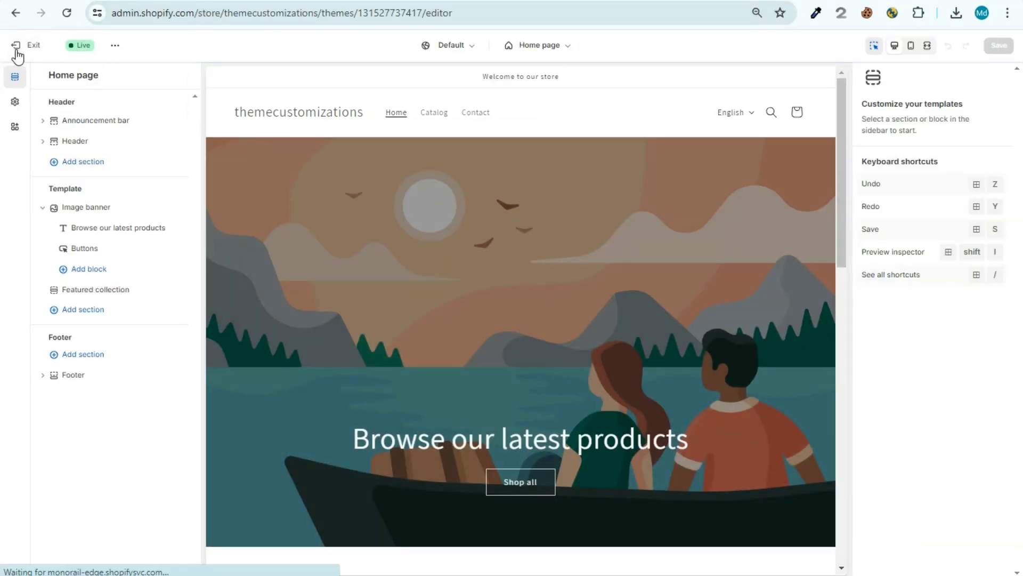
left_click(16, 48)
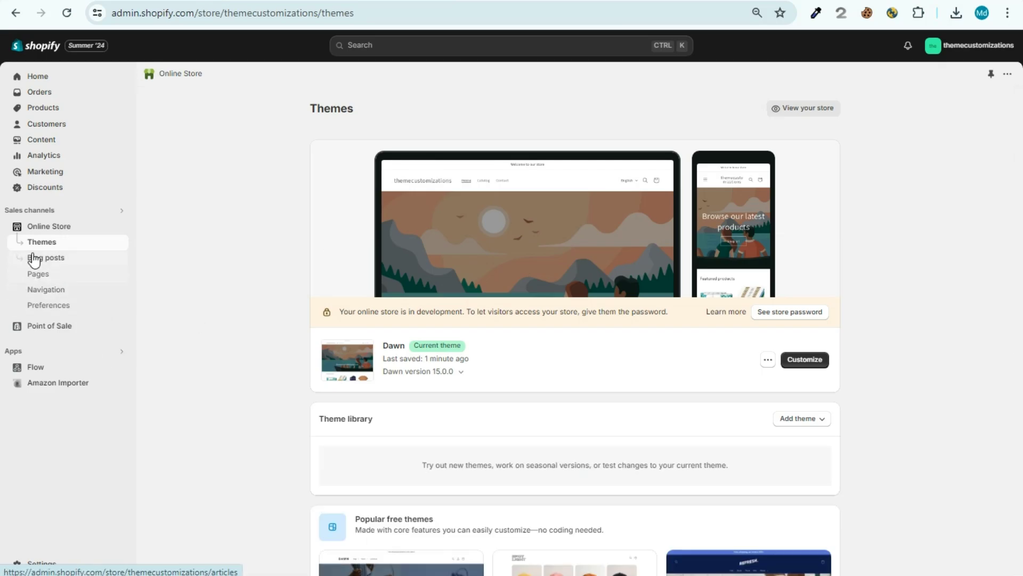
Step: Review the live storefront's home page down to the featured products, and open the Dawn theme for customization
left_click(121, 229)
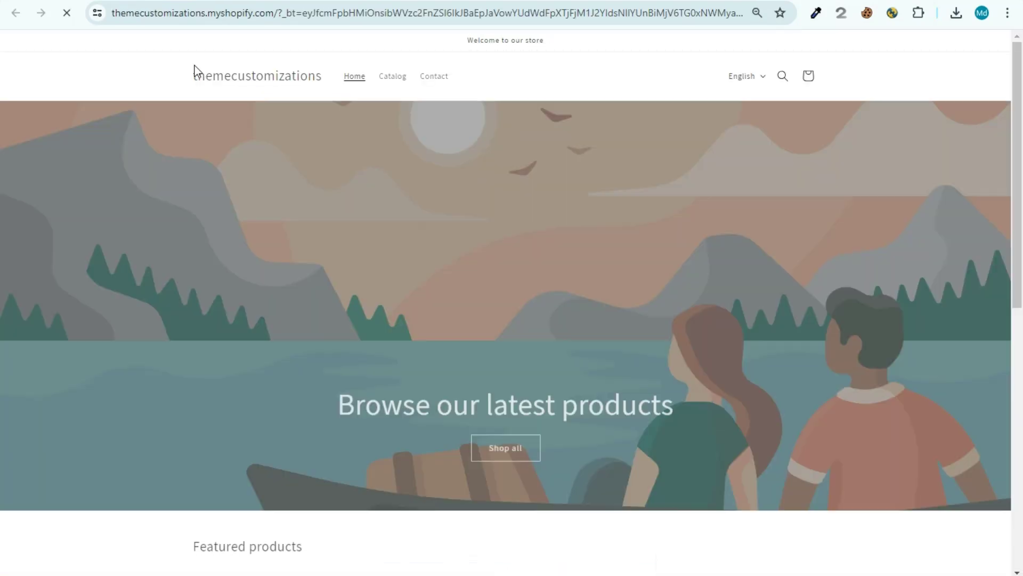
key("ctrl+w")
left_click(802, 359)
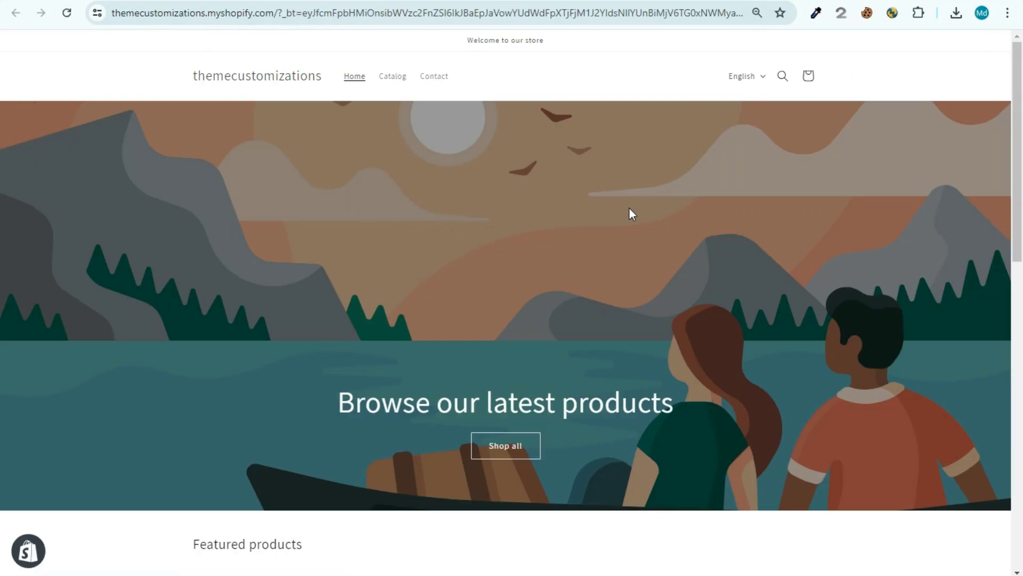
left_click_drag(1019, 122, 1021, 292)
scroll(1020, 327, "up", 2)
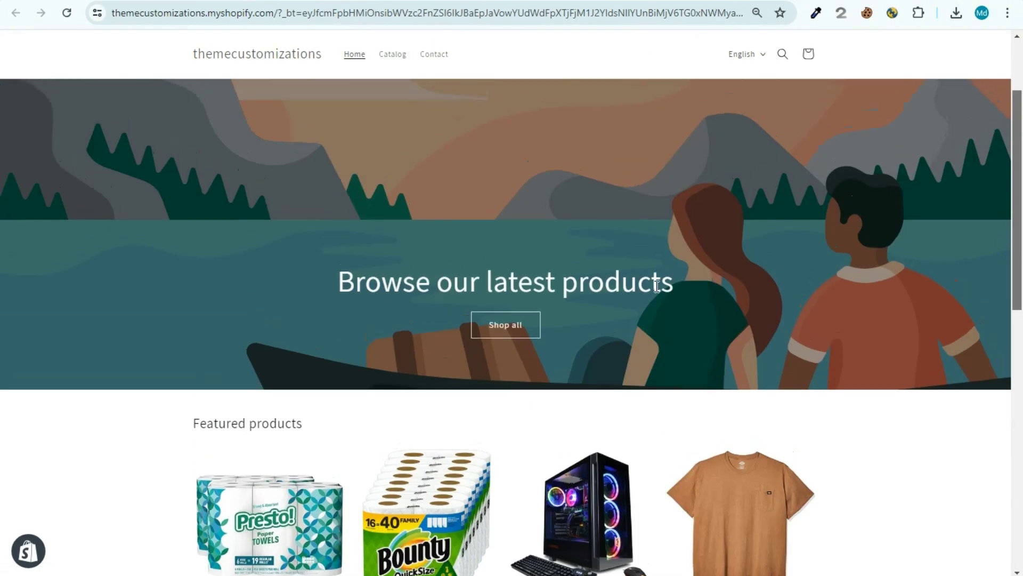
key("ctrl+w")
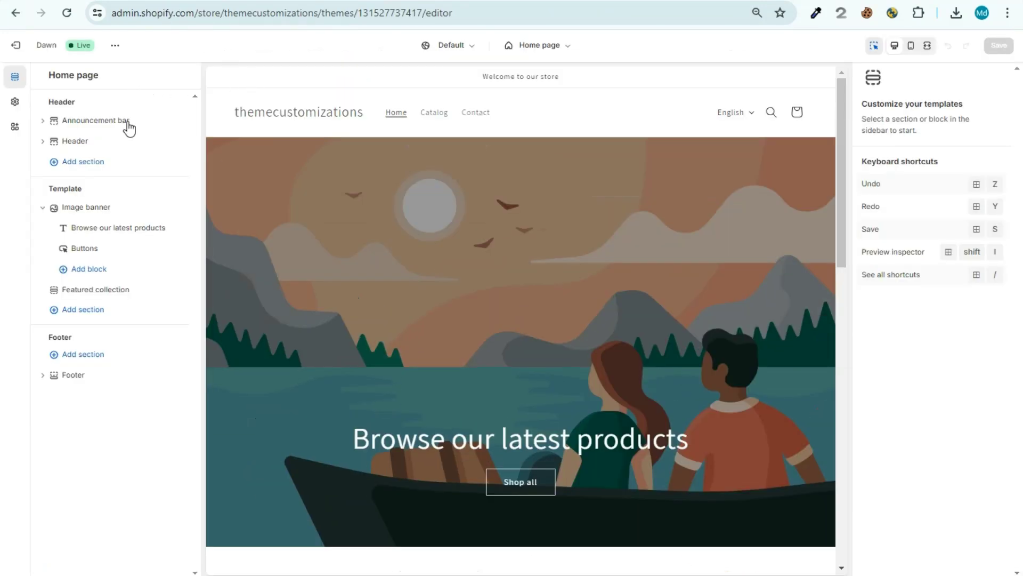
Step: Expand the header's announcement bar and open its single "Welcome to our store" announcement, removing any duplicate added along the way
left_click(94, 121)
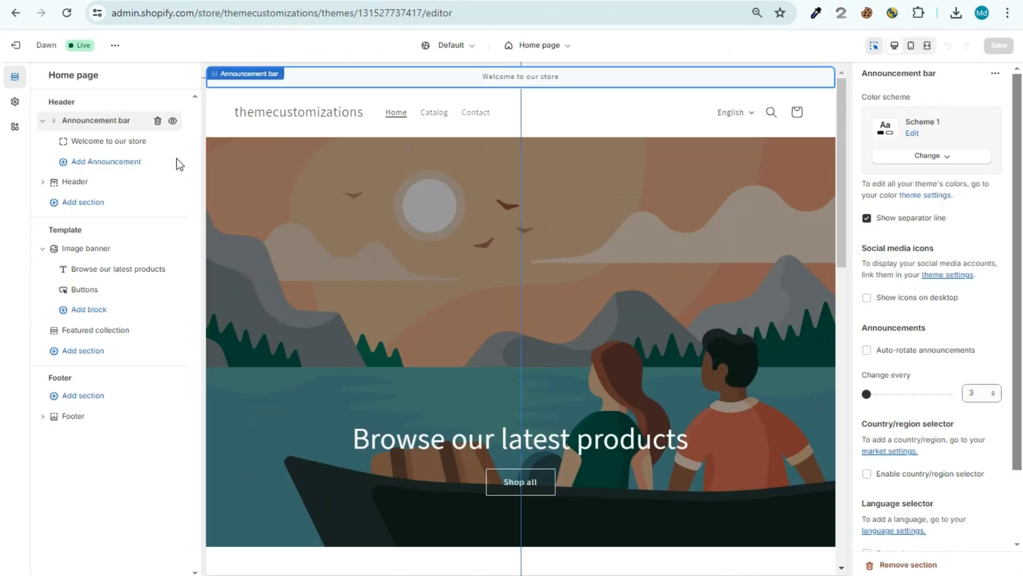
left_click(84, 132)
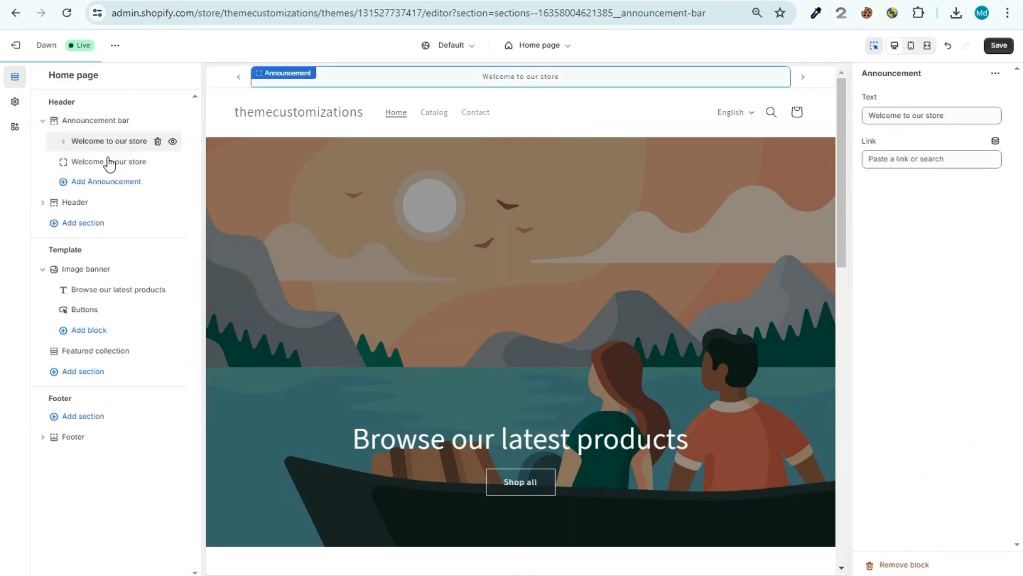
left_click(158, 162)
left_click(106, 142)
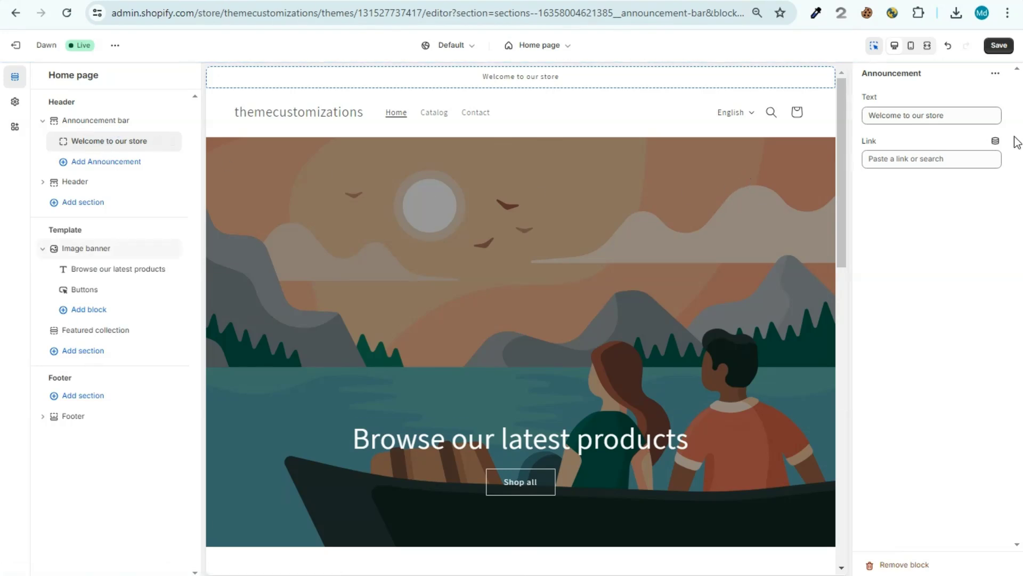
Step: Copy the announcement's text, replace it with the placeholder "kjf sfkfjkjkdfgjfglkfdd", and check it in the preview
double_click(955, 116)
triple_click(954, 116)
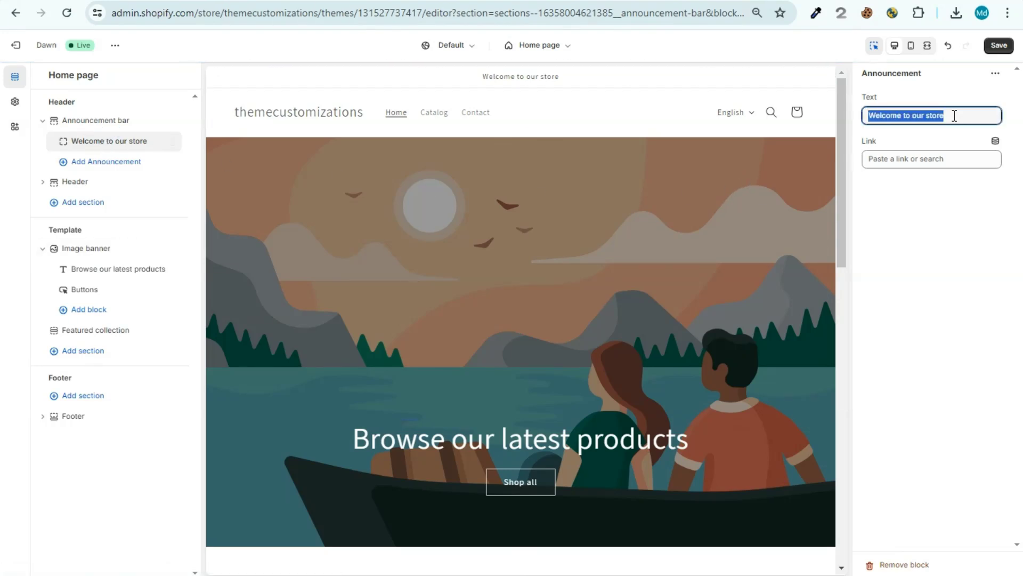
left_click(955, 116)
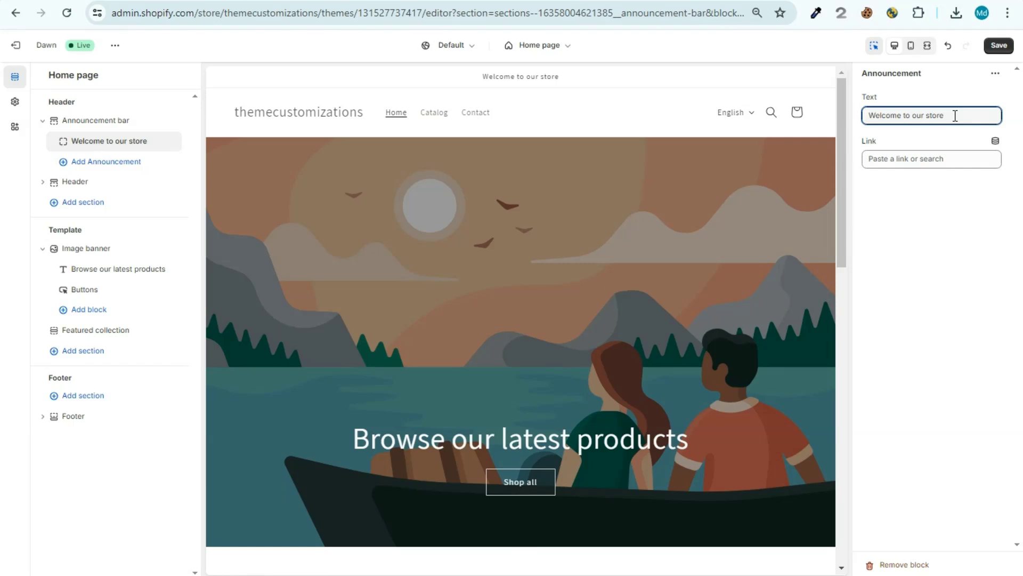
key("ctrl+a")
key("ctrl+c")
key("BackSpace")
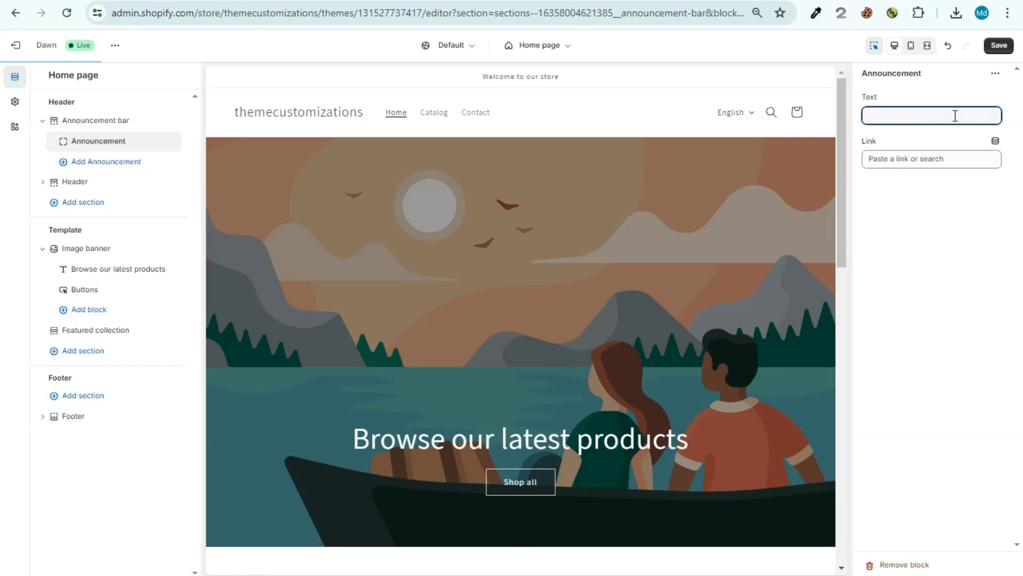
type("kjf sfkfj")
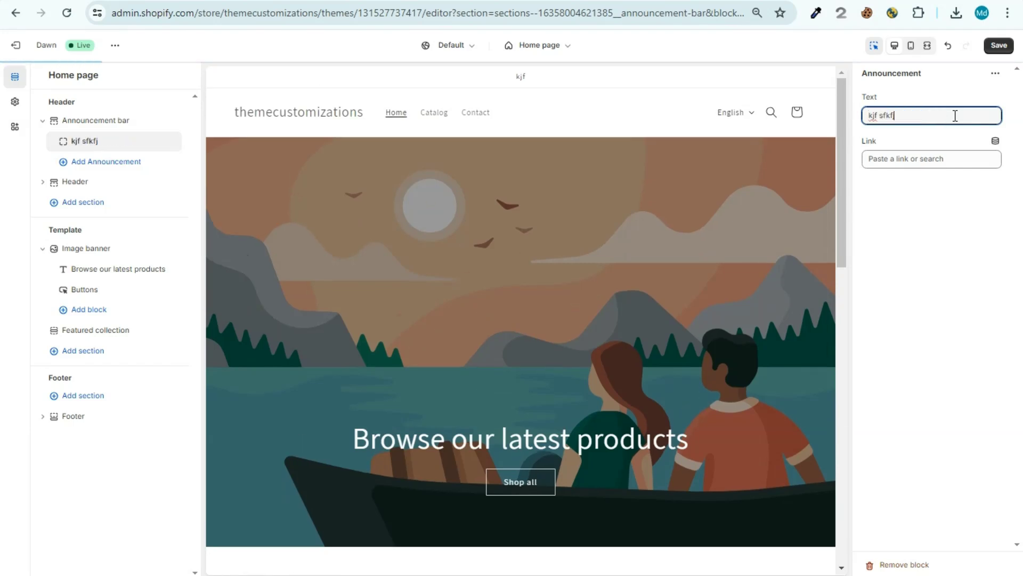
type("kjkdfgjfglkfdd")
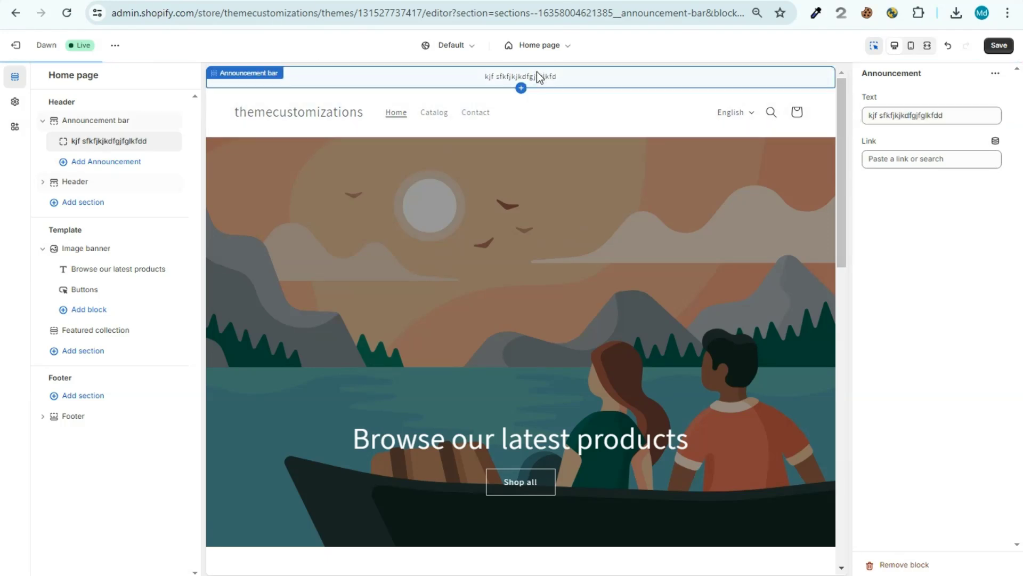
left_click(537, 75)
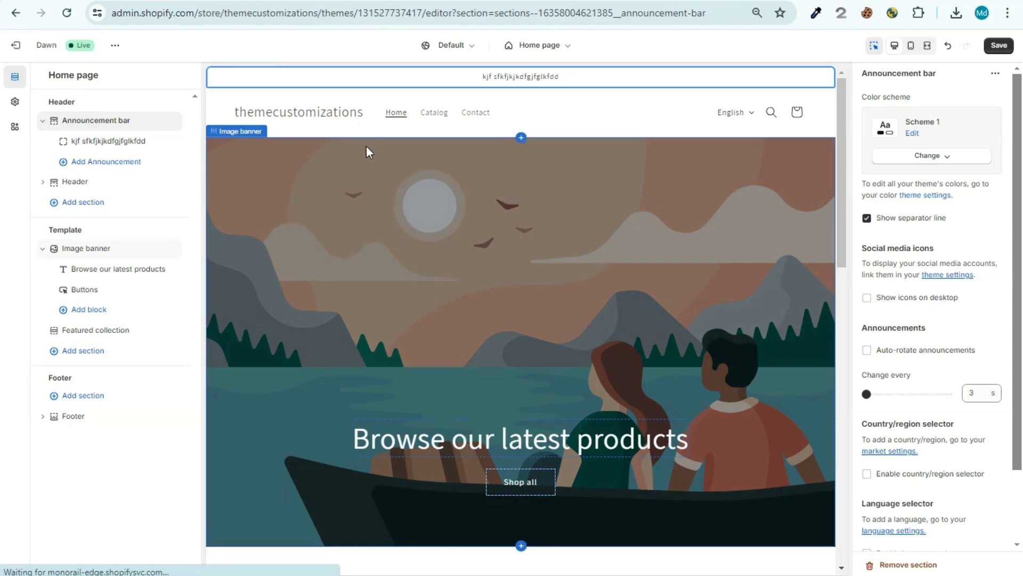
Step: Set the announcement's text back to "Welcome to our store" using the copied text
left_click(91, 143)
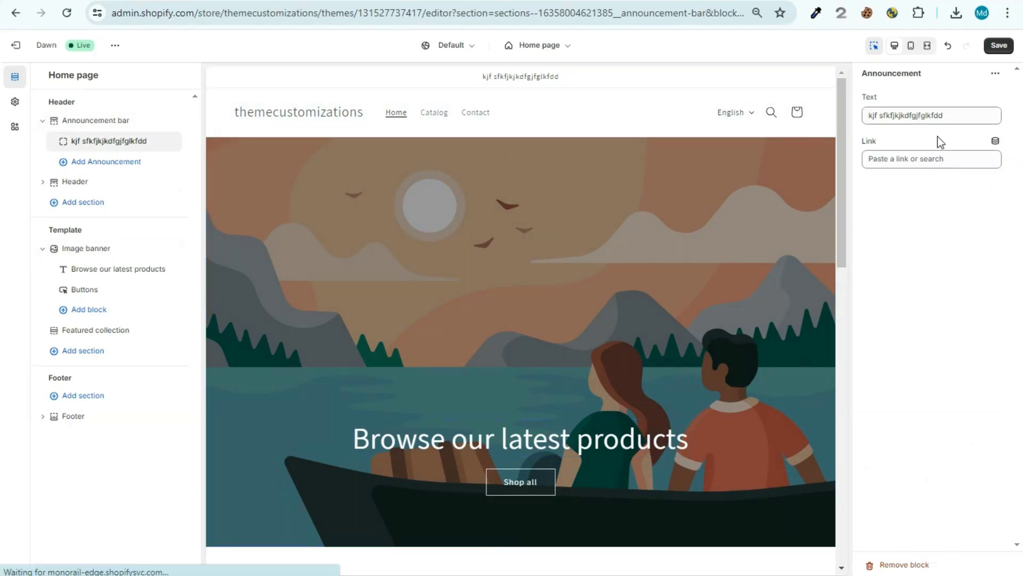
double_click(936, 115)
key("ctrl+v")
left_click(957, 241)
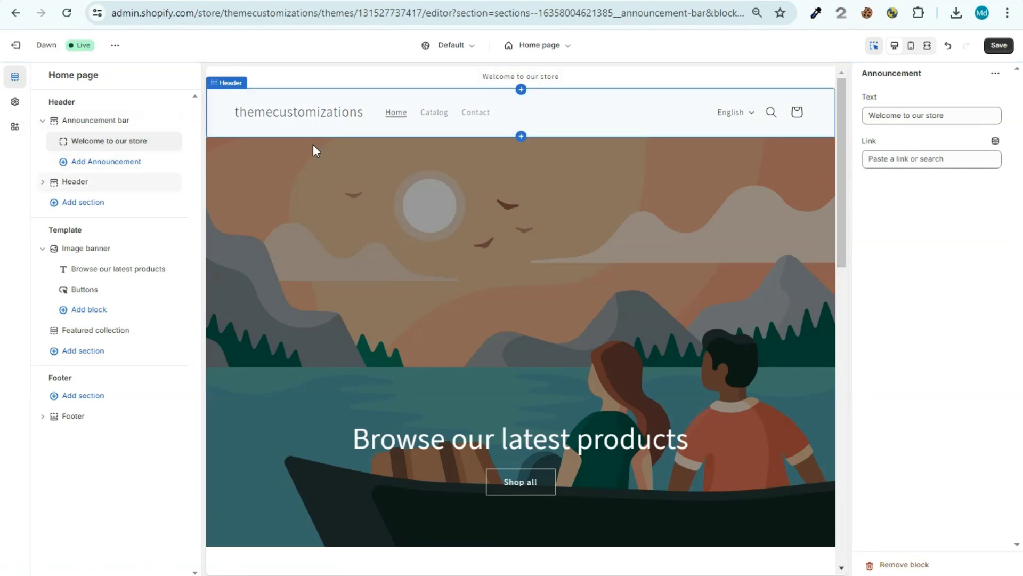
Step: Add a second announcement to the header's announcement bar
left_click(124, 169)
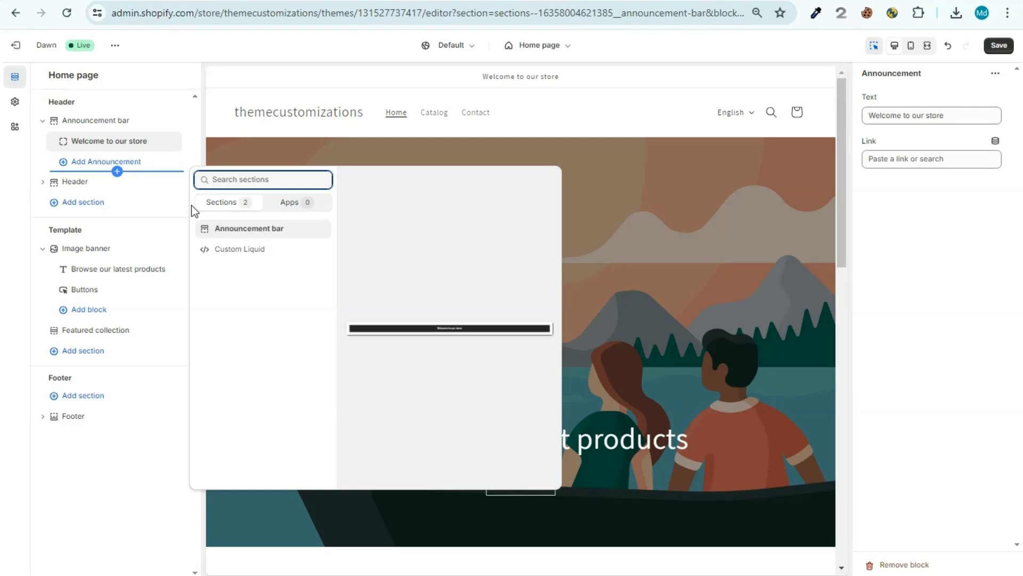
left_click(110, 146)
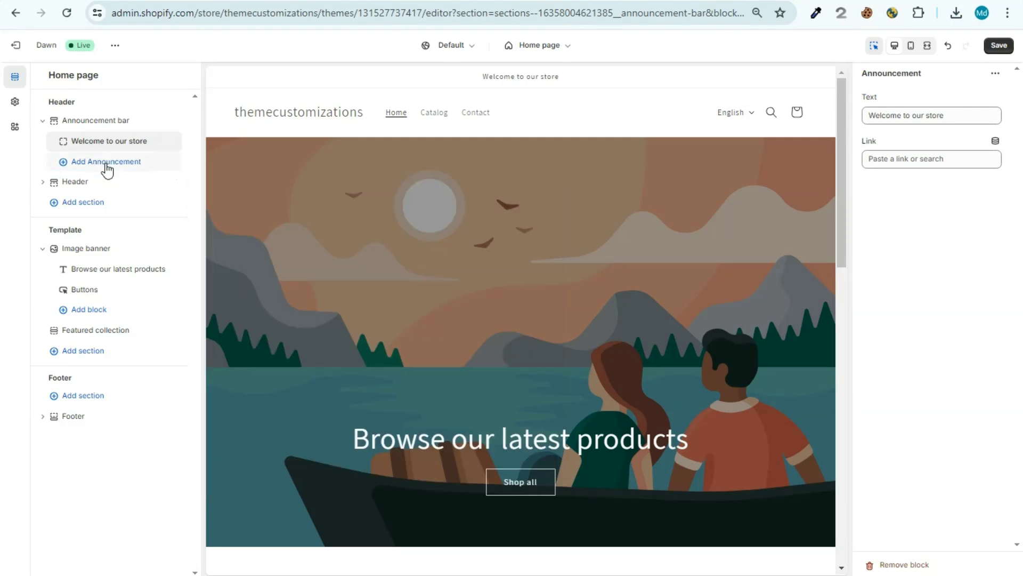
left_click(107, 165)
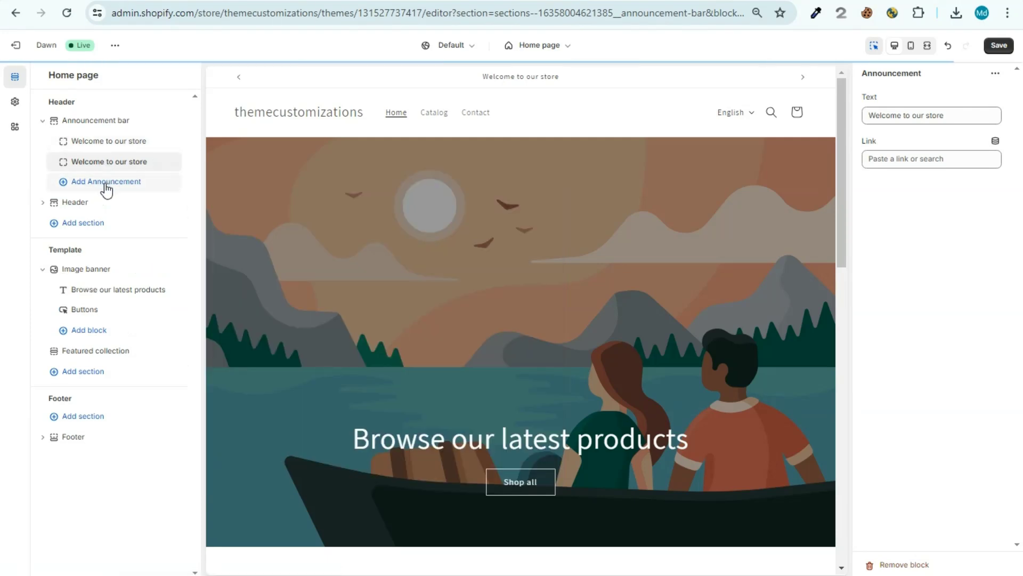
Step: Add a third "Welcome to our store" announcement to the announcement bar and save the theme
left_click(98, 184)
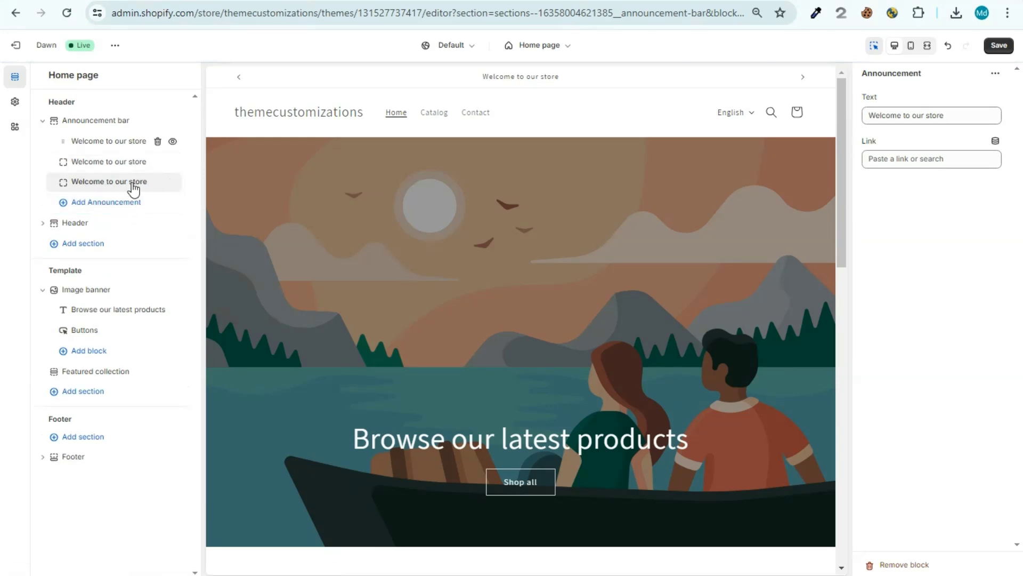
left_click(800, 83)
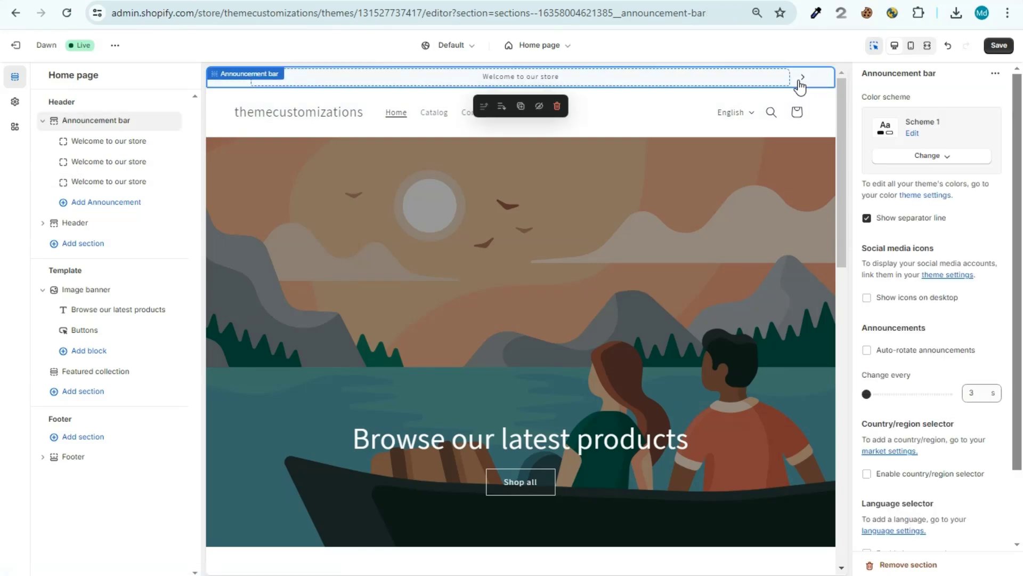
left_click(999, 45)
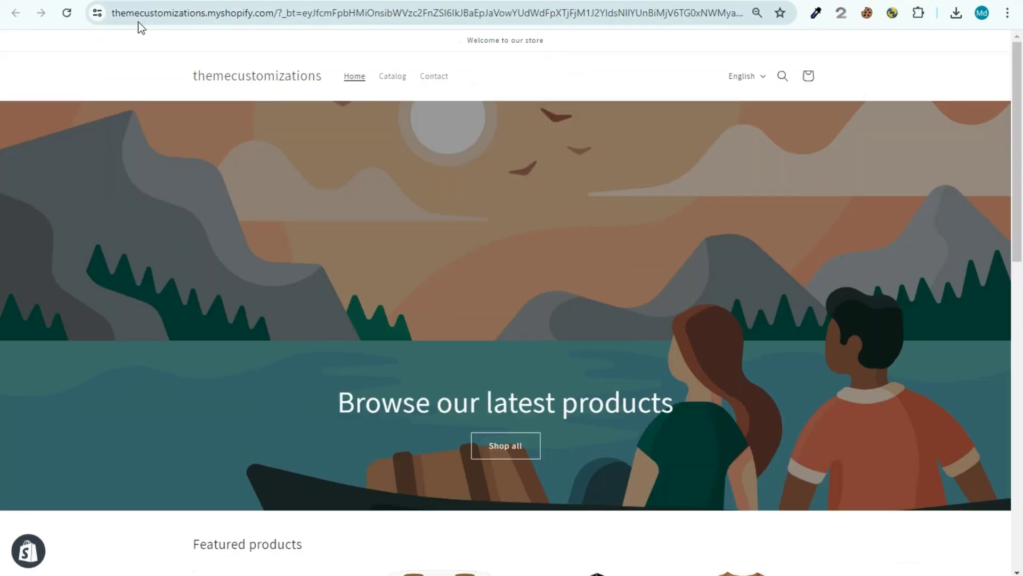
Step: Reload the live storefront, advance to the next announcement in the bar, and return to the theme editor
left_click(66, 13)
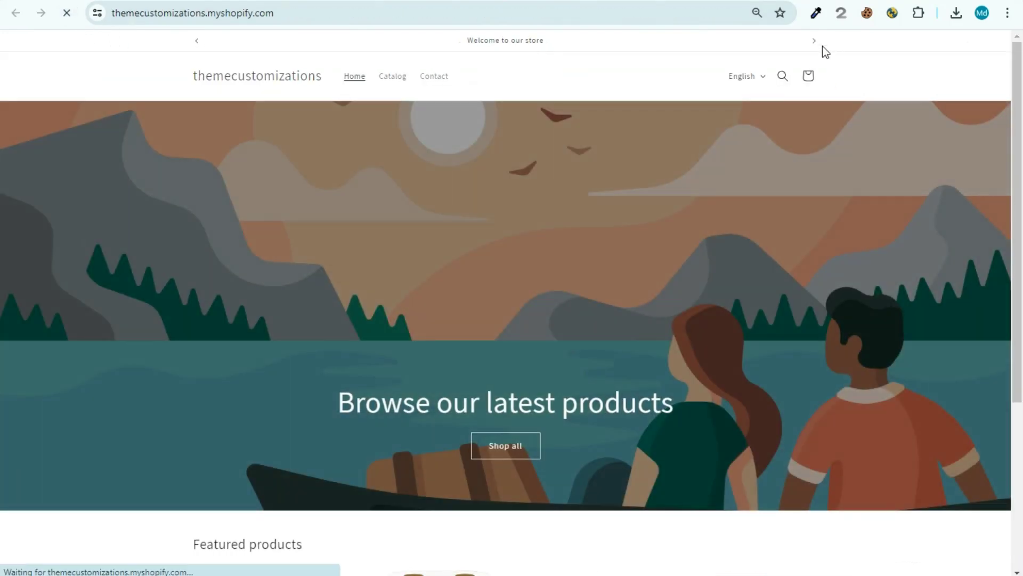
left_click(815, 44)
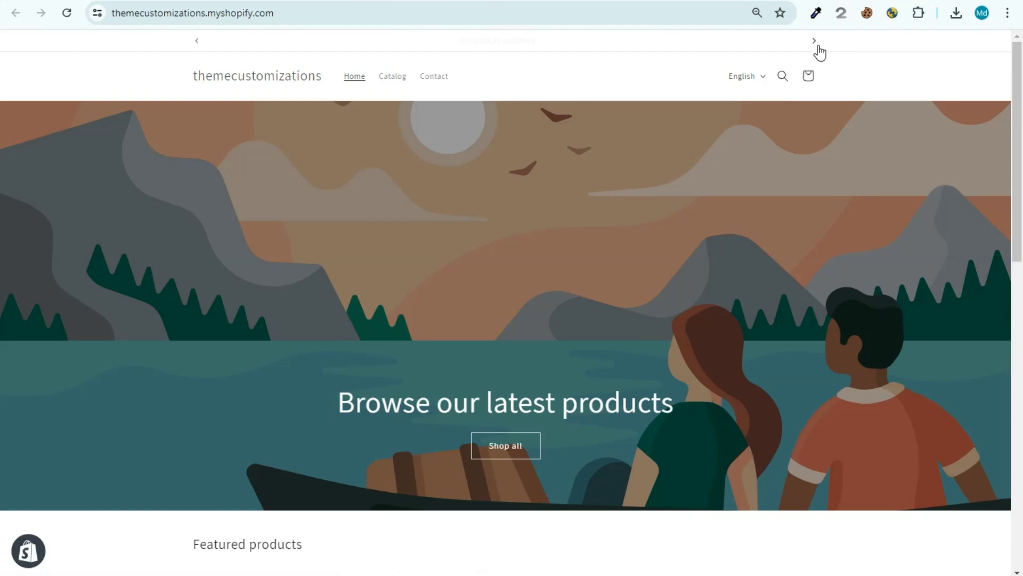
key("ctrl+Tab")
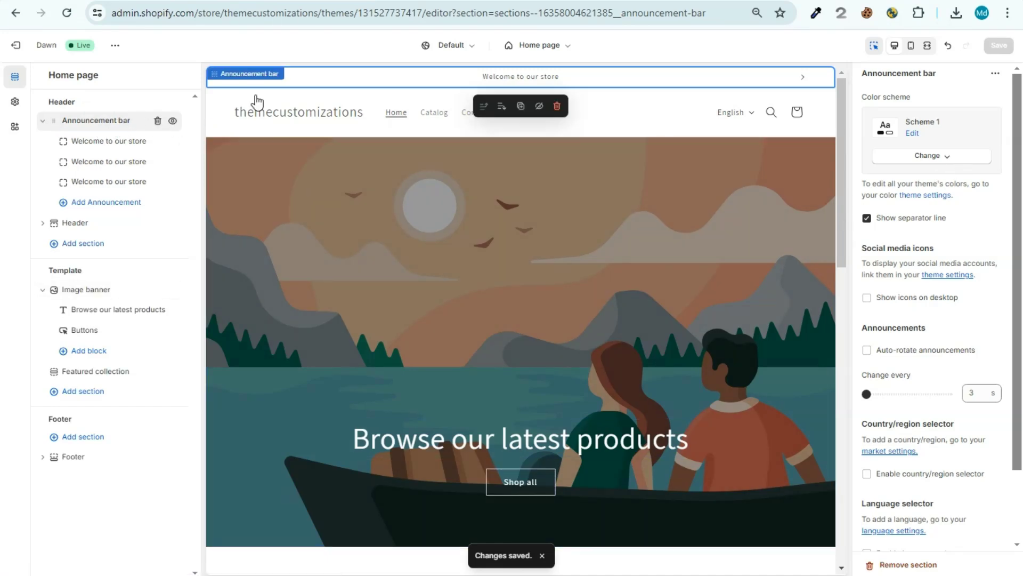
Step: Insert a fourth announcement at the start of the announcement bar and reopen the bar's settings
scroll(1019, 192, "down", 2)
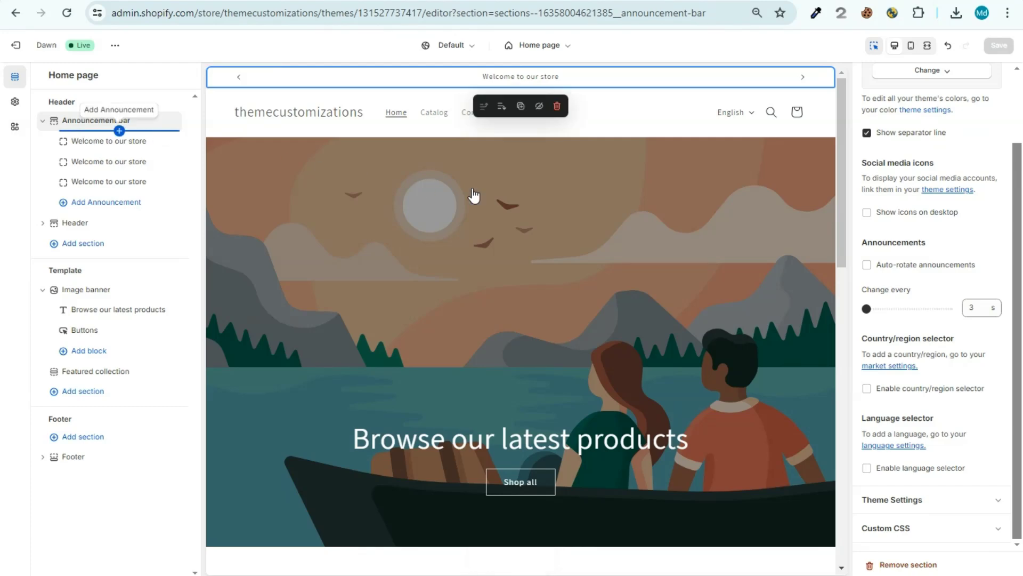
left_click(114, 130)
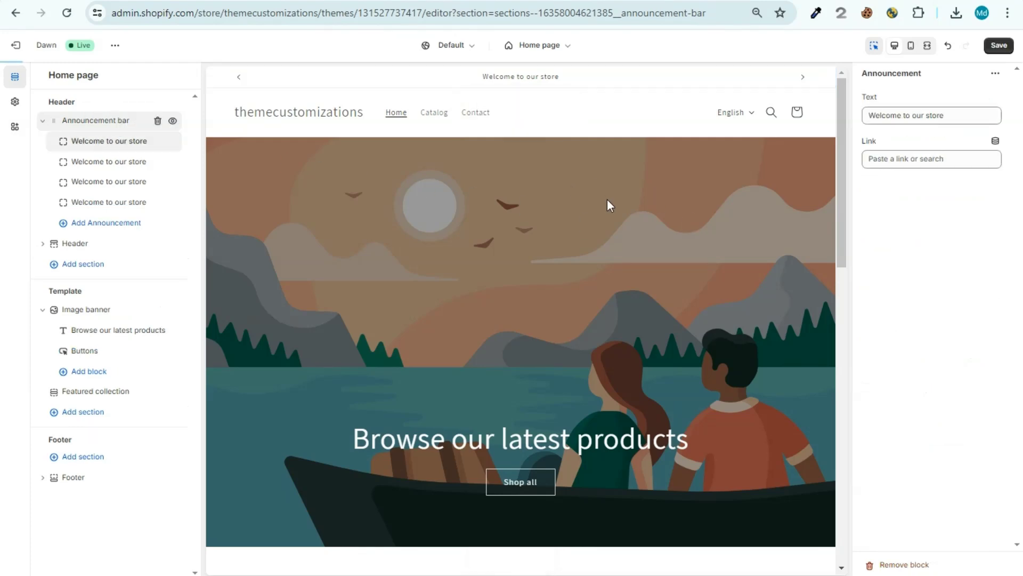
left_click(84, 121)
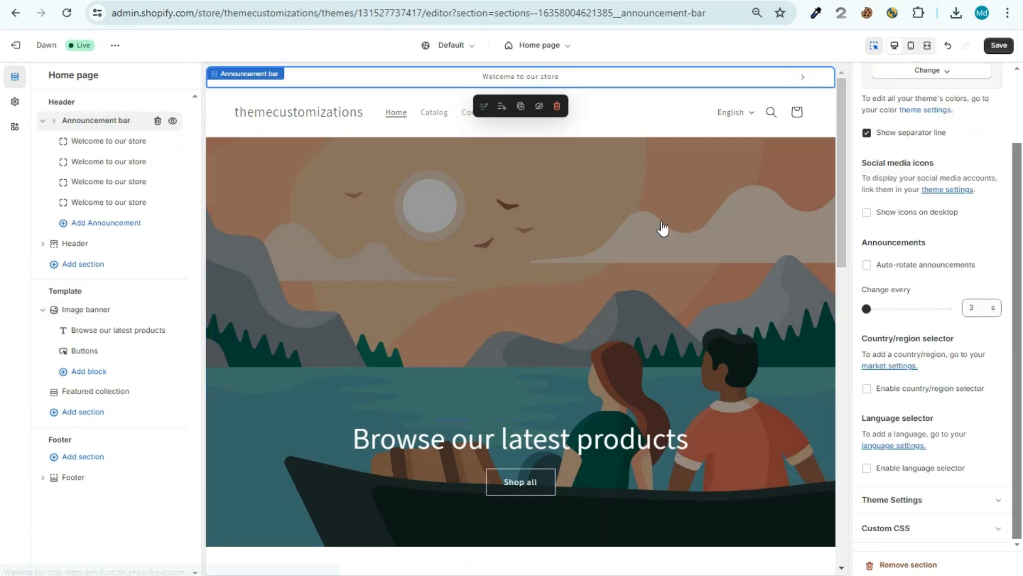
Step: Enable auto-rotating announcements, save the theme, and check the rotation on the reloaded storefront
left_click(868, 266)
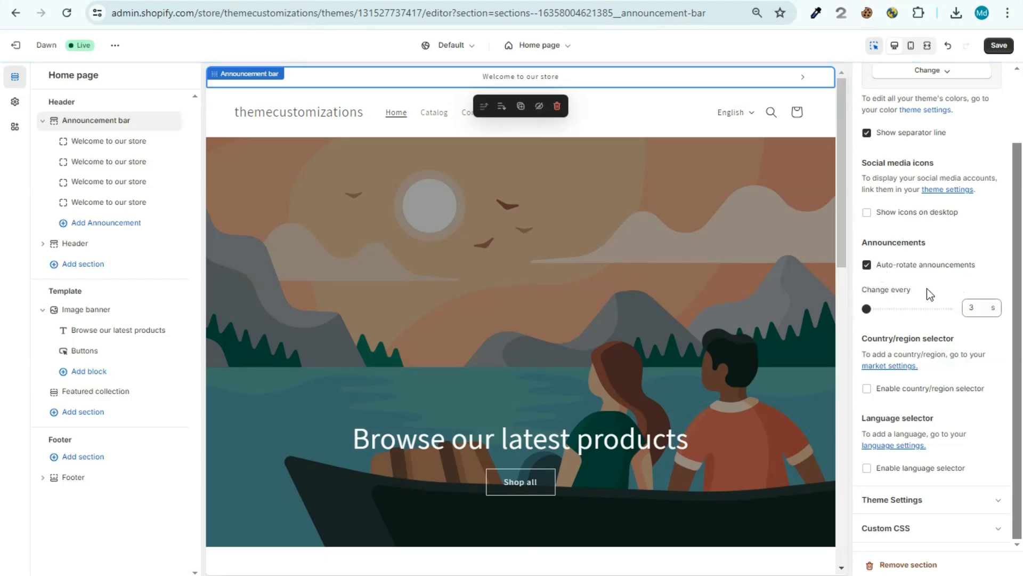
left_click(977, 309)
left_click(975, 265)
left_click(999, 45)
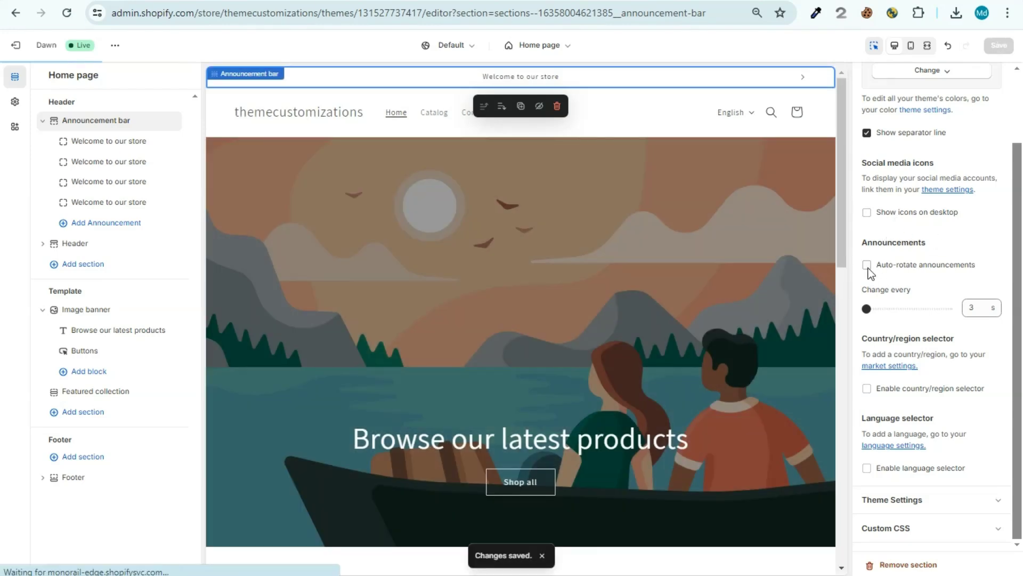
left_click(867, 265)
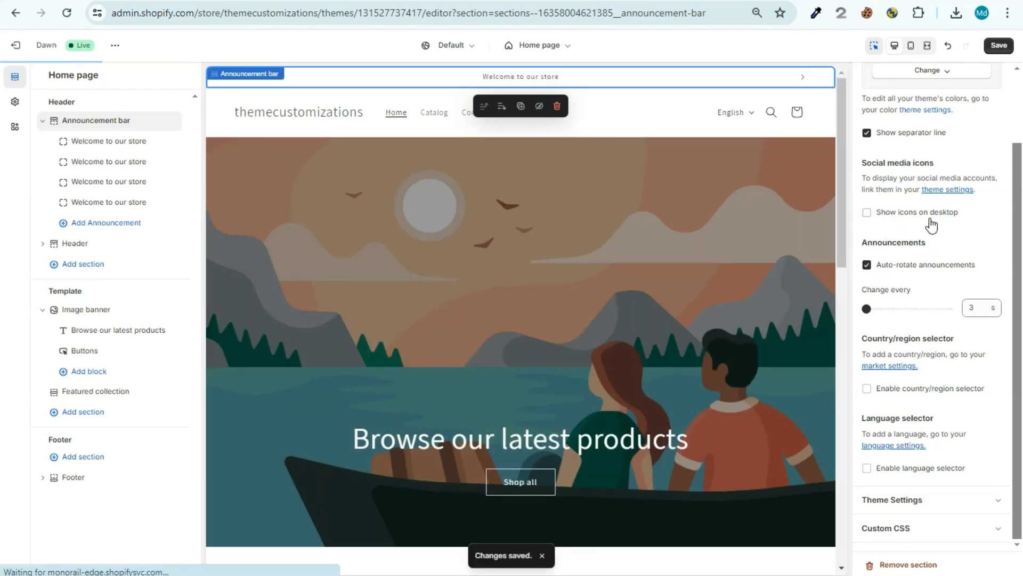
left_click(999, 46)
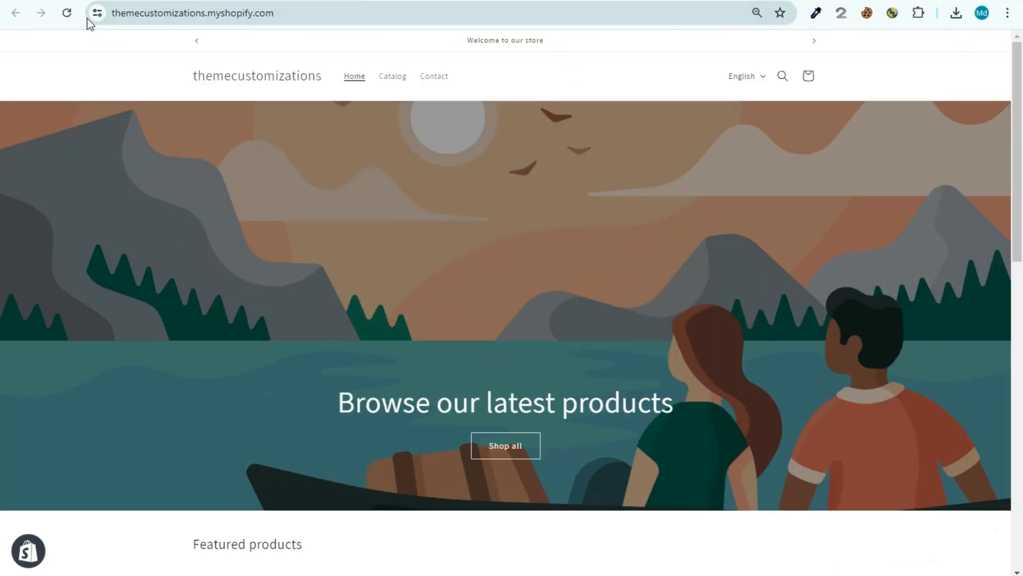
left_click(67, 13)
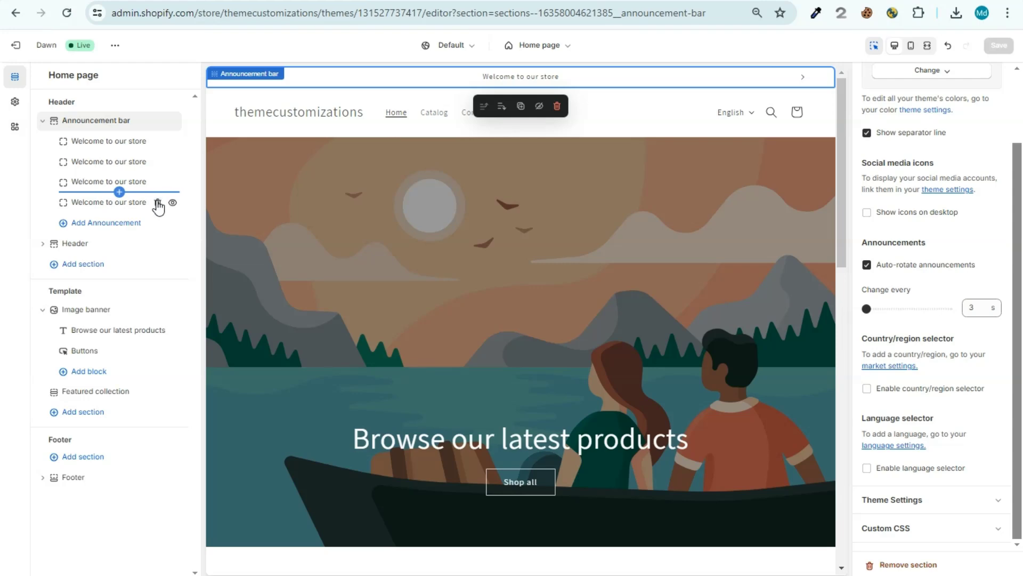
Step: Delete every announcement except the first, turn off auto-rotation, and save the theme
left_click(157, 206)
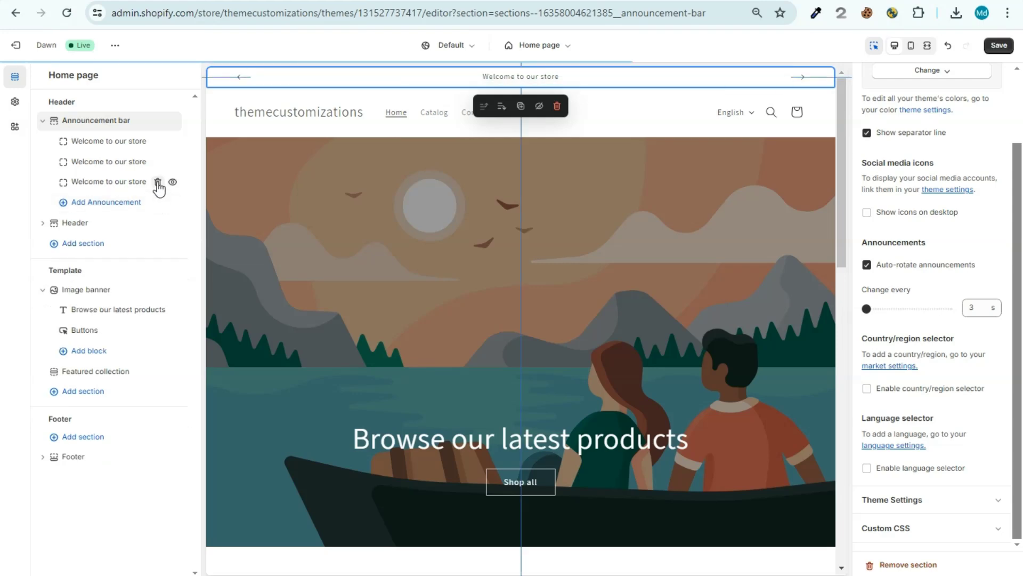
left_click(157, 182)
left_click(158, 162)
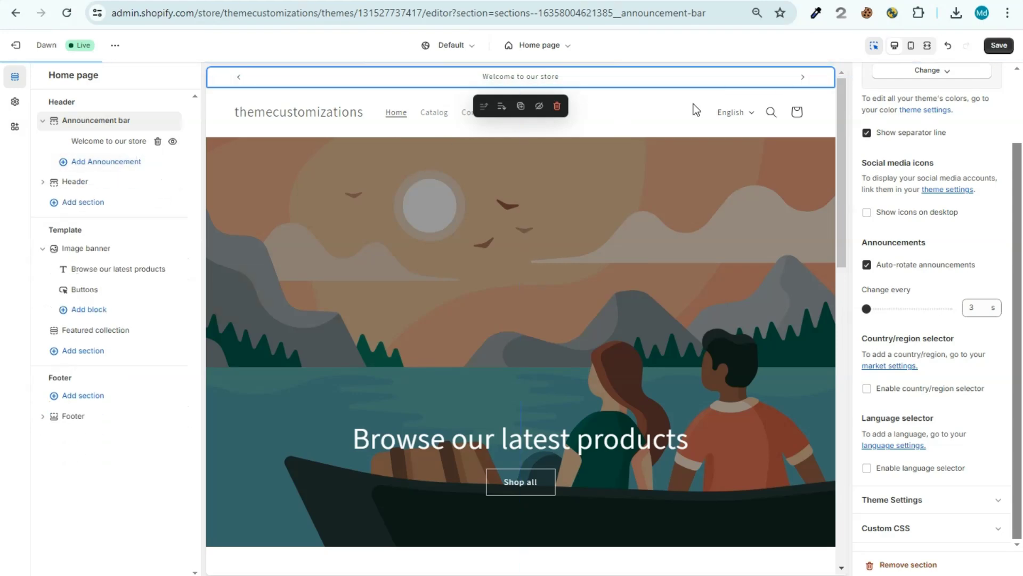
left_click(994, 48)
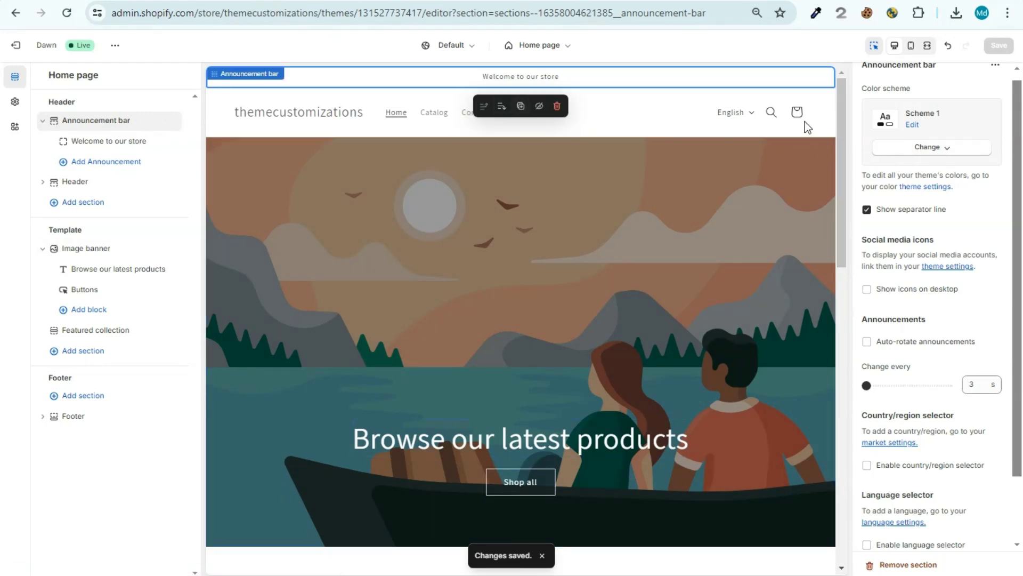
Step: Try Scheme 3 as the announcement bar's color scheme, and set it to Scheme 5
left_click(914, 145)
left_click(926, 233)
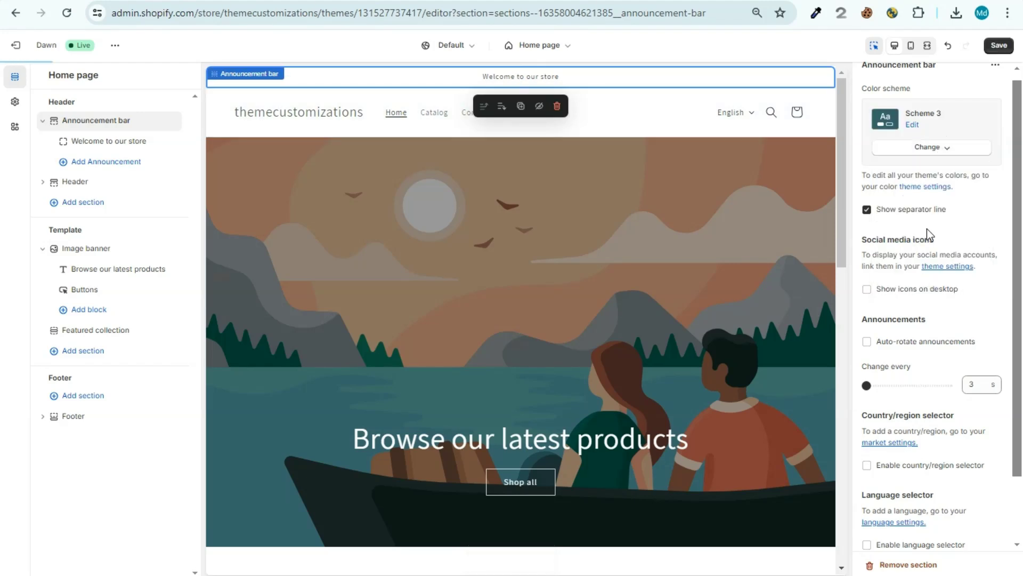
left_click(931, 150)
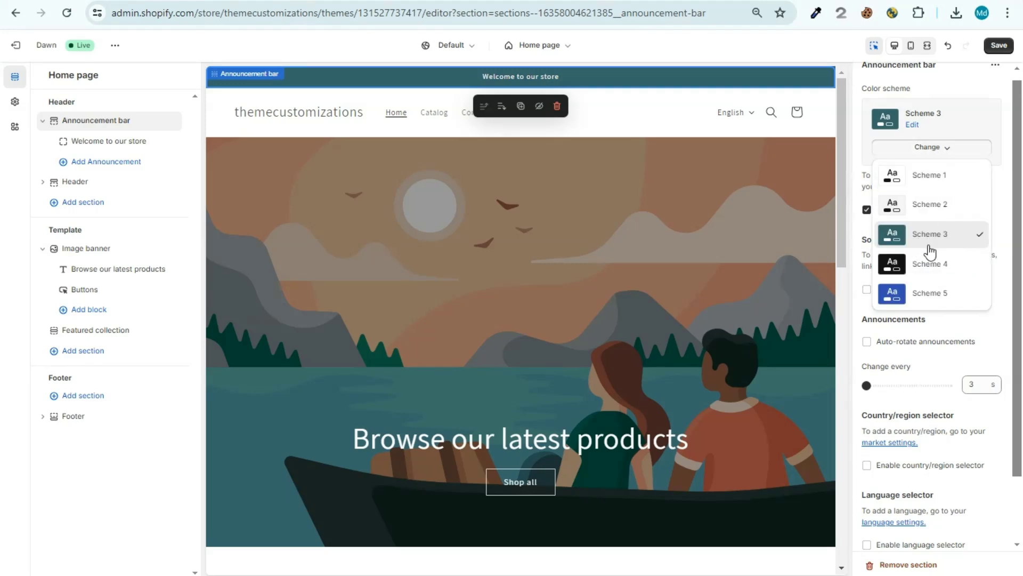
left_click(926, 293)
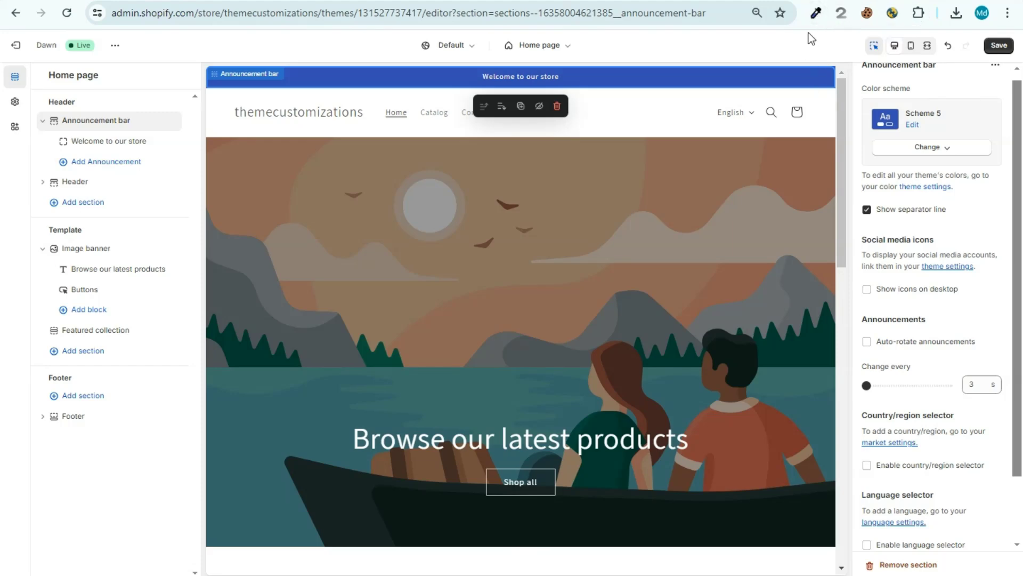
Step: Sample the teal water color #37646A from the image banner with the page color picker extension
left_click(816, 16)
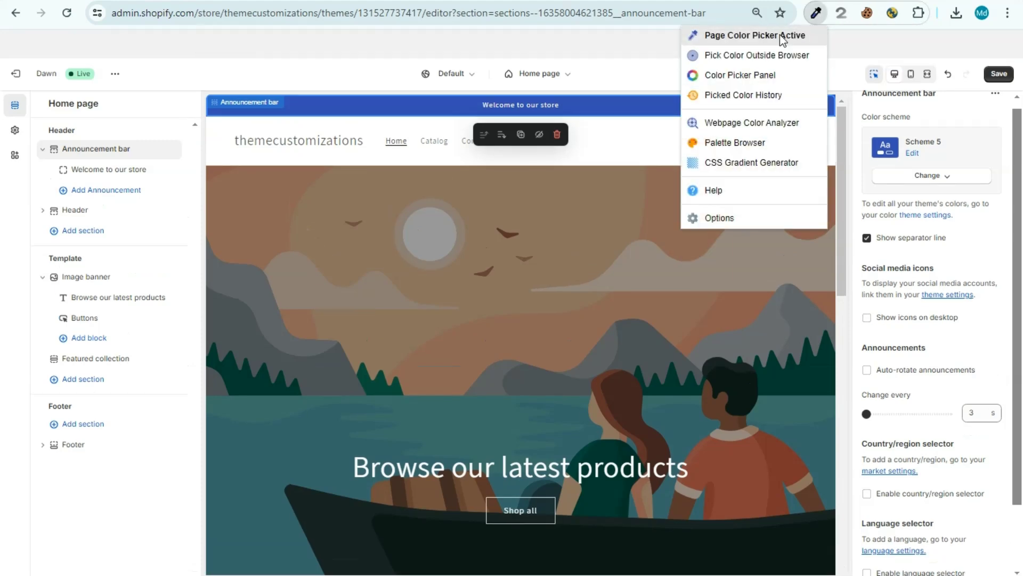
left_click(693, 35)
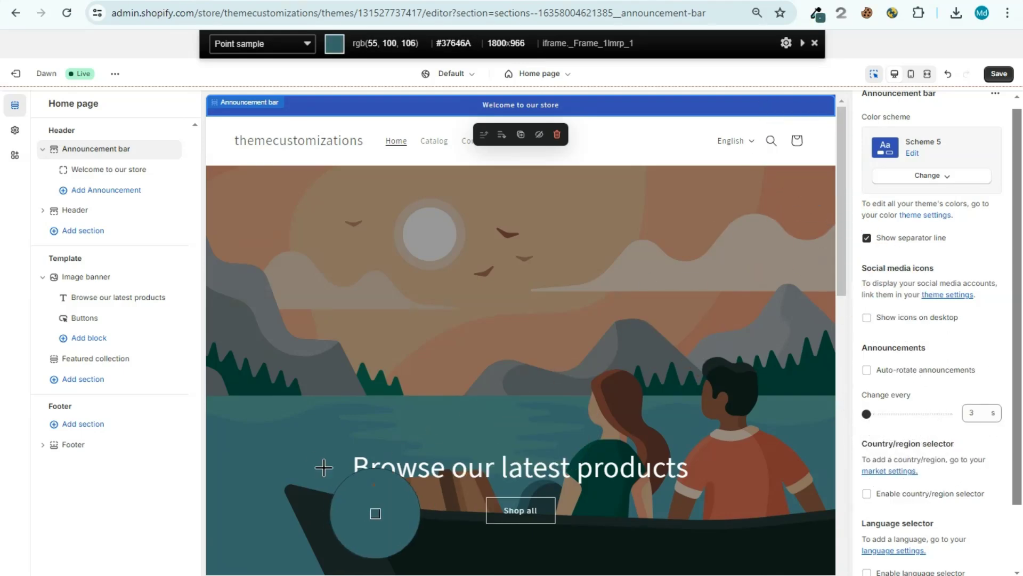
left_click(254, 455)
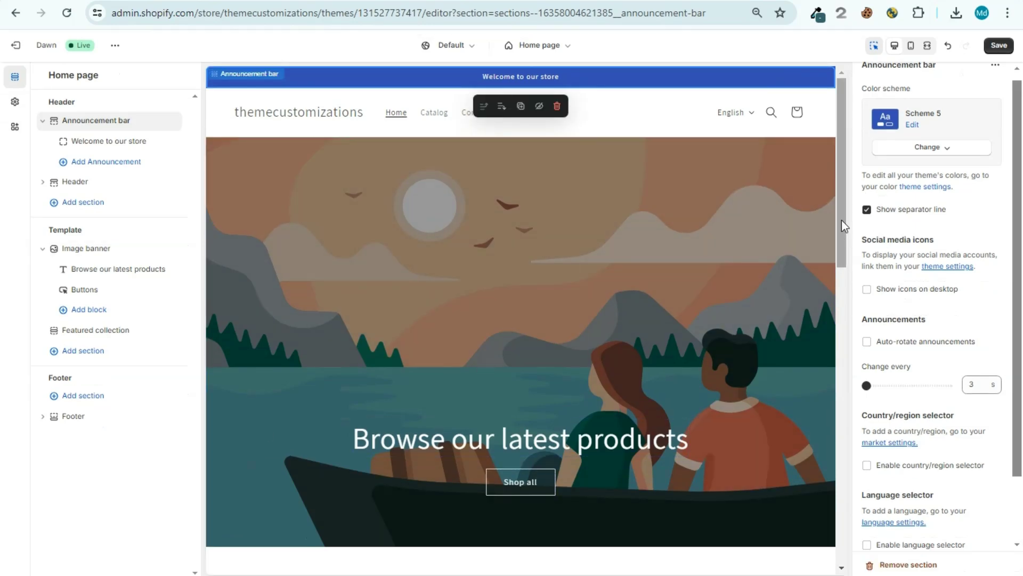
Step: Set the background color of Scheme 5 to the sampled #37646A and save the theme
left_click(913, 124)
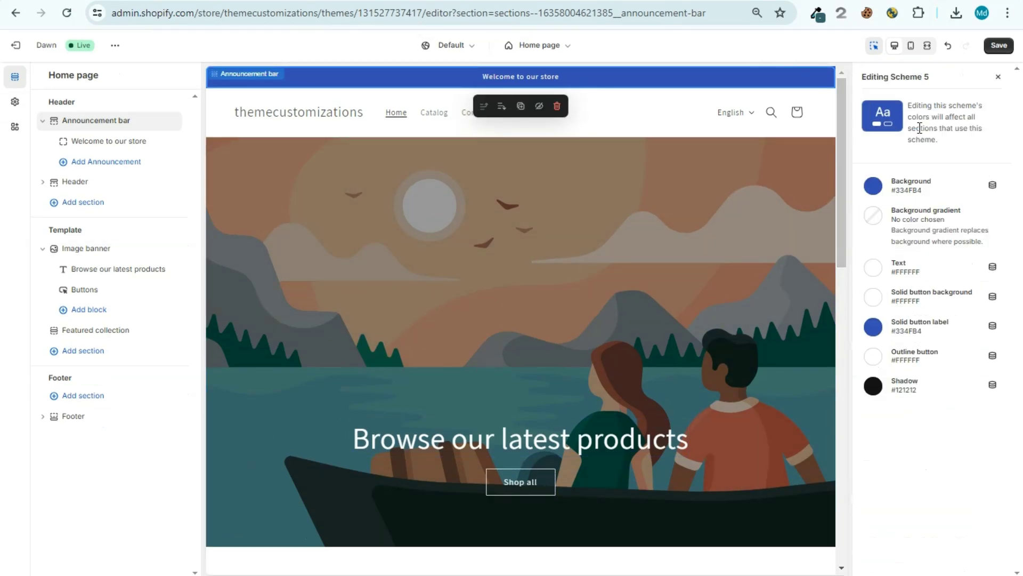
left_click(910, 192)
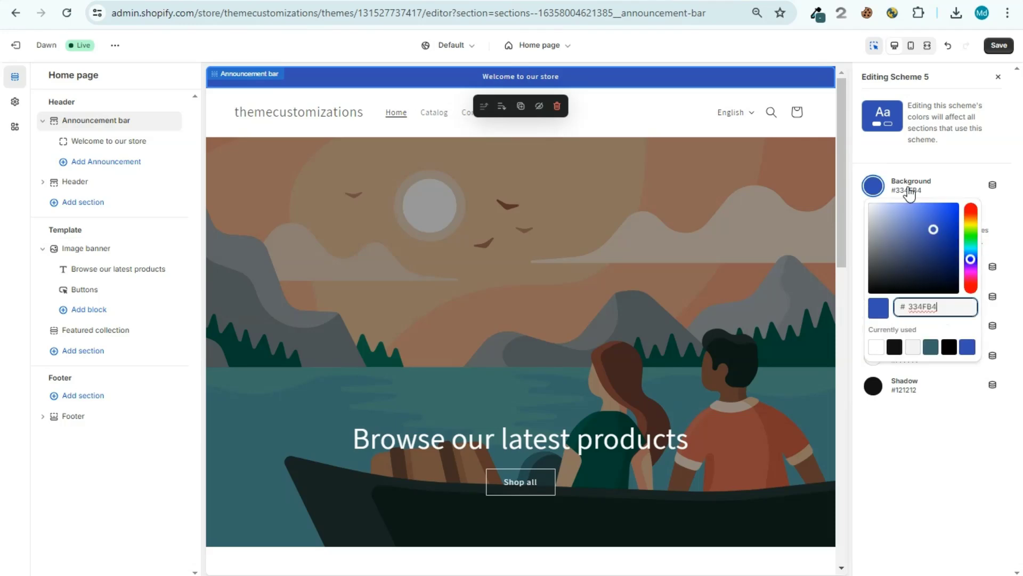
double_click(928, 303)
key("ctrl+v")
left_click(946, 474)
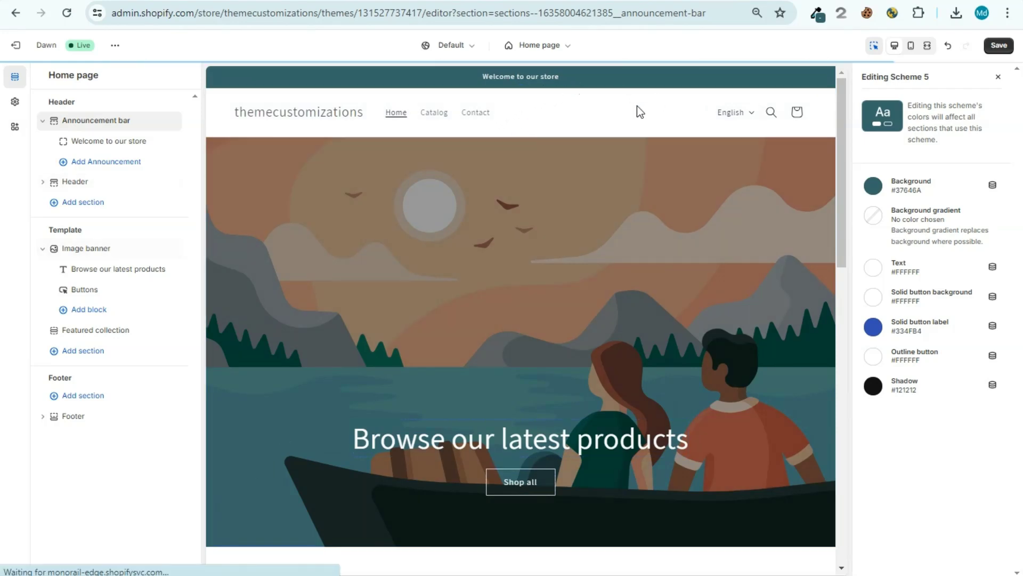
left_click(995, 47)
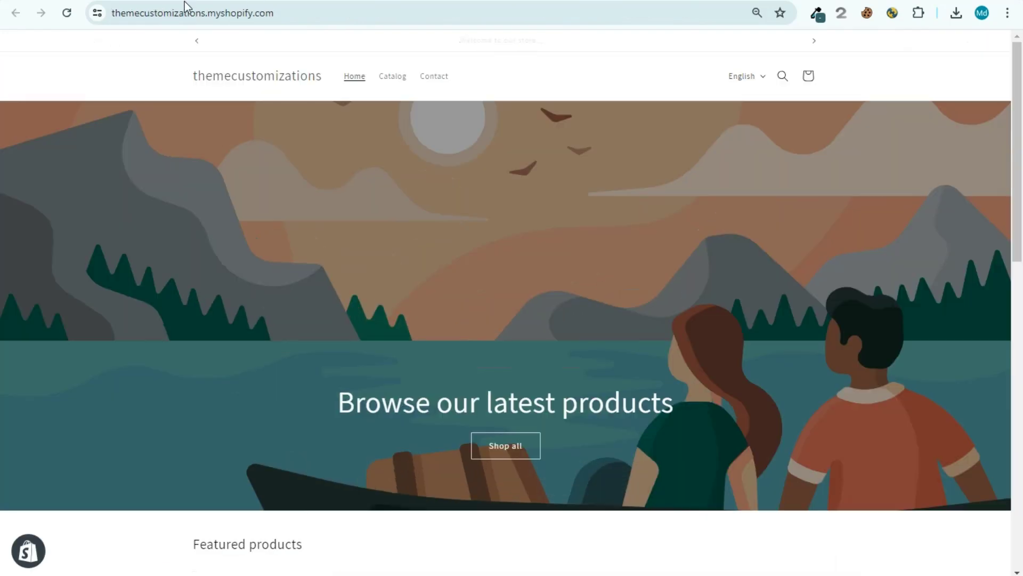
Step: Reload the storefront to inspect the recolored announcement bar, and close the Scheme 5 editor in the theme editor
left_click(77, 12)
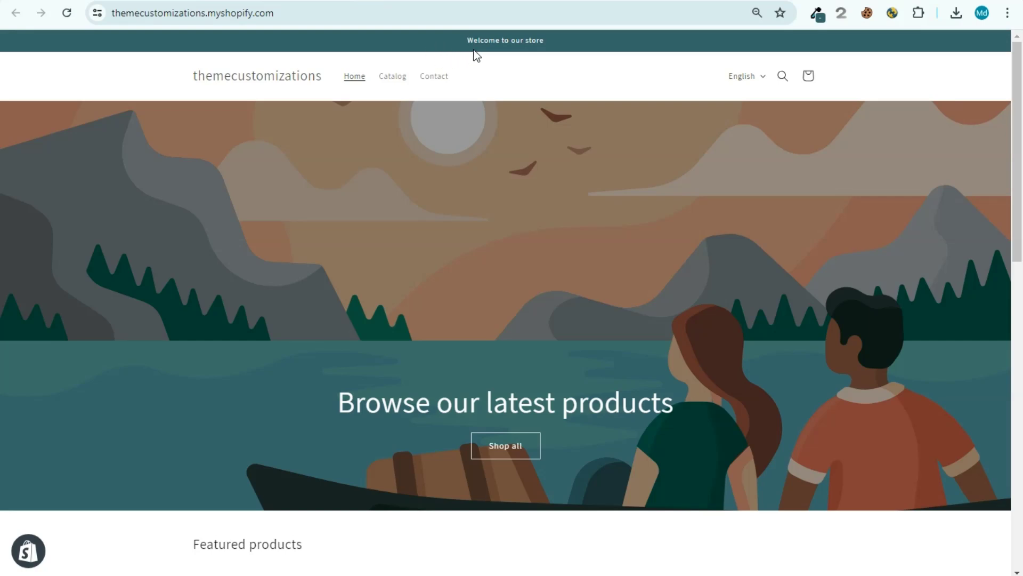
left_click_drag(510, 42, 576, 46)
left_click(561, 52)
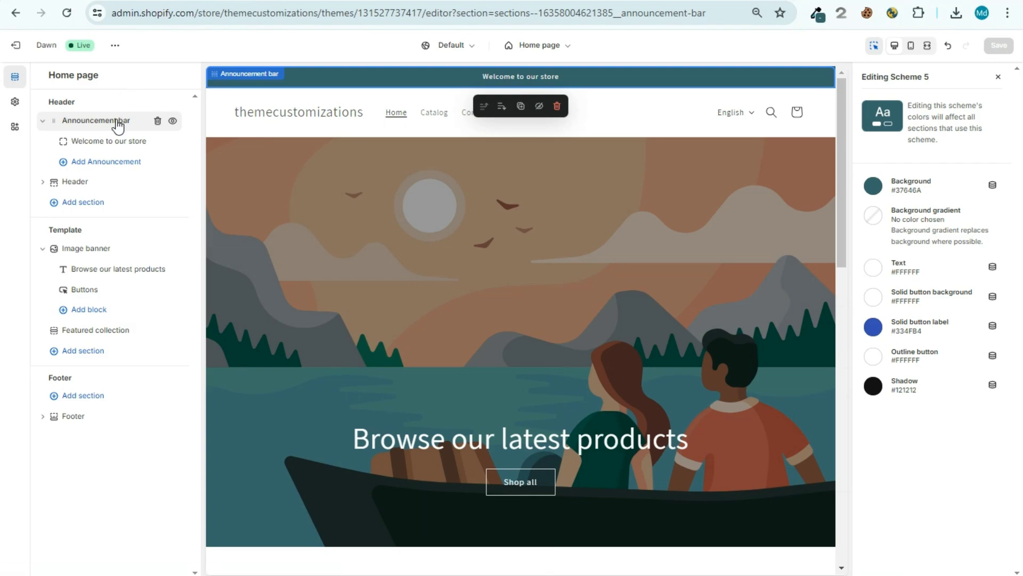
left_click(998, 76)
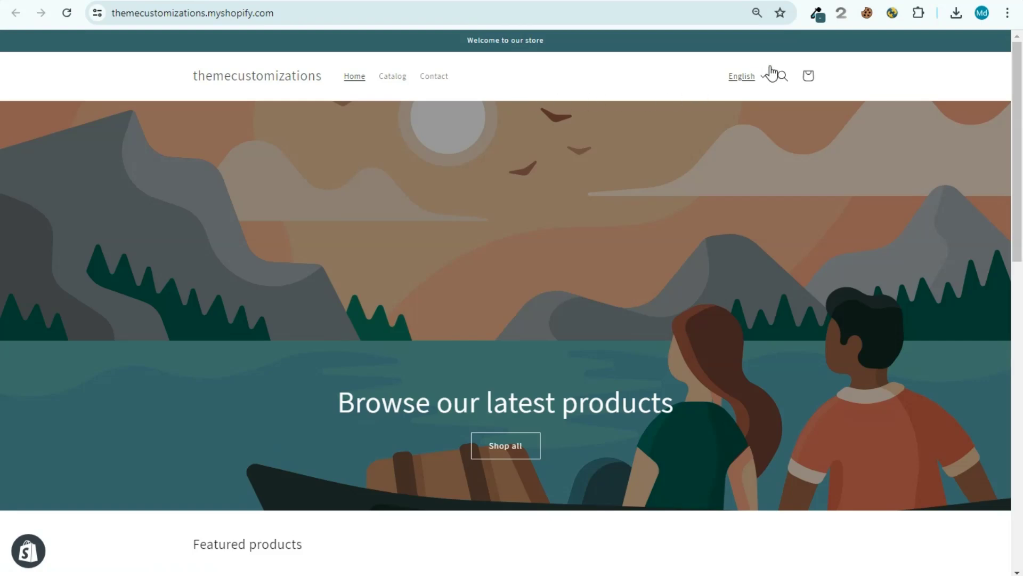
Step: Test the storefront header's language selector by switching to বাংলা and back to English
left_click(770, 74)
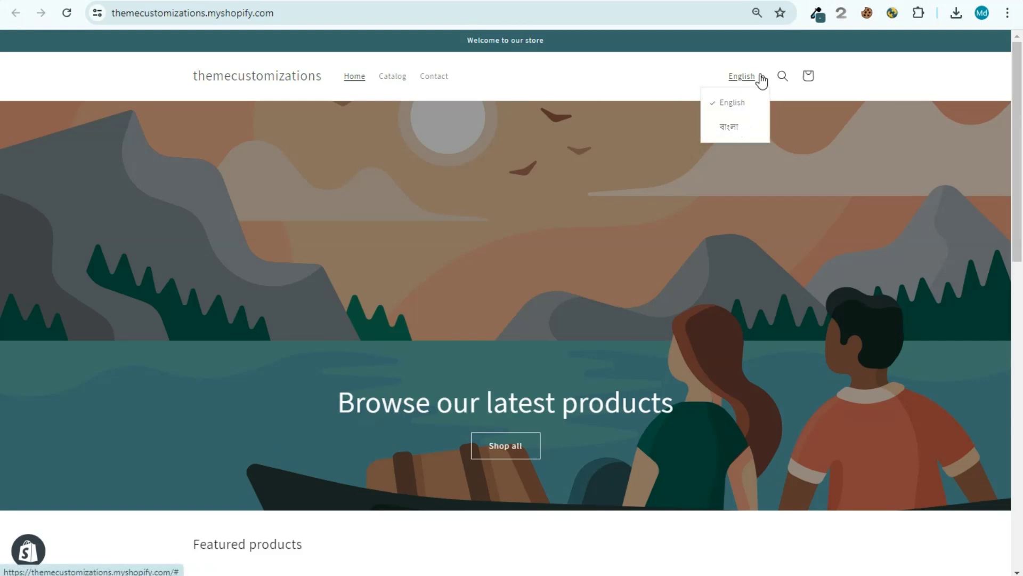
left_click(761, 79)
left_click(760, 79)
left_click(755, 81)
left_click(755, 87)
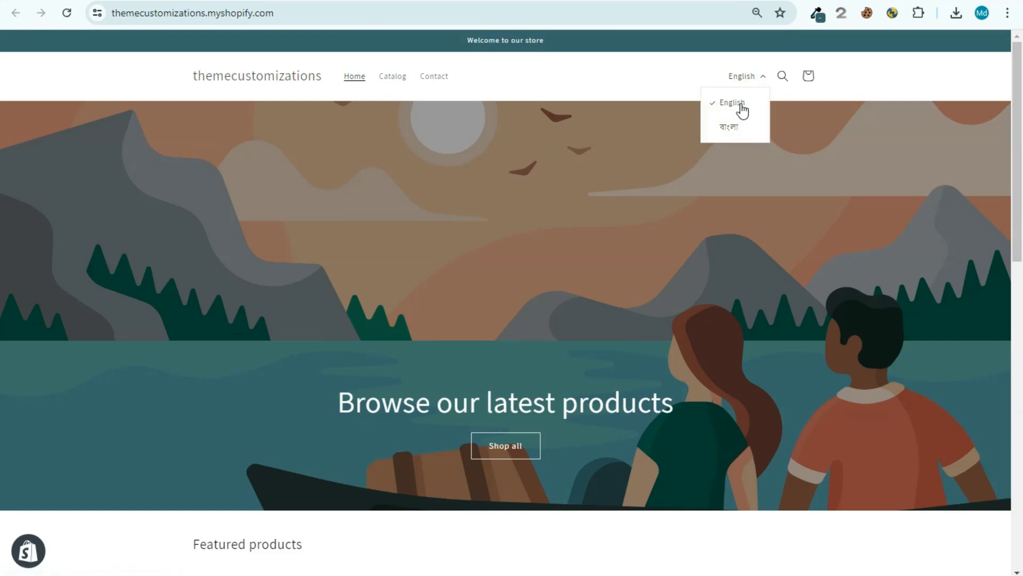
left_click(746, 90)
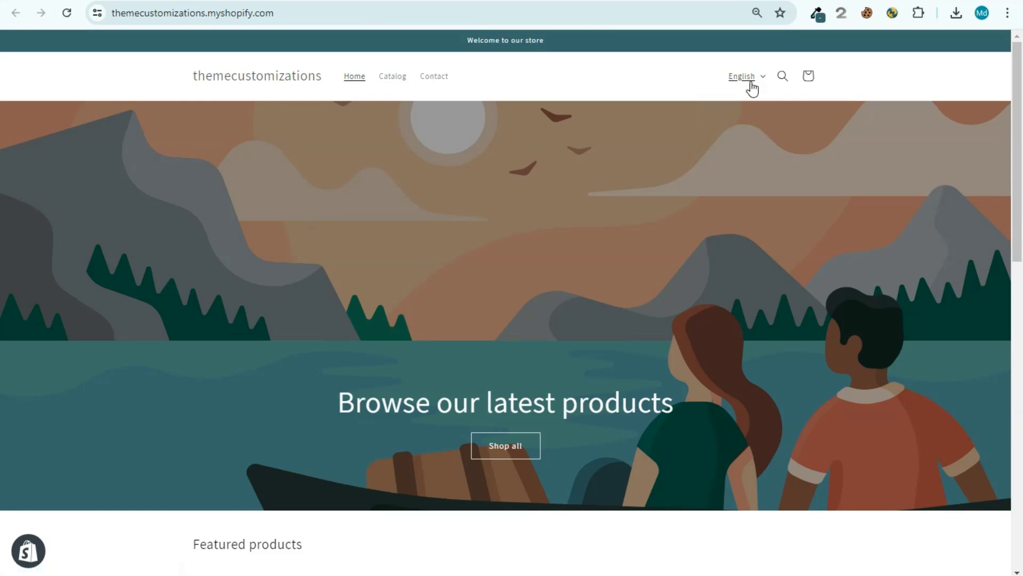
left_click(757, 83)
left_click(737, 128)
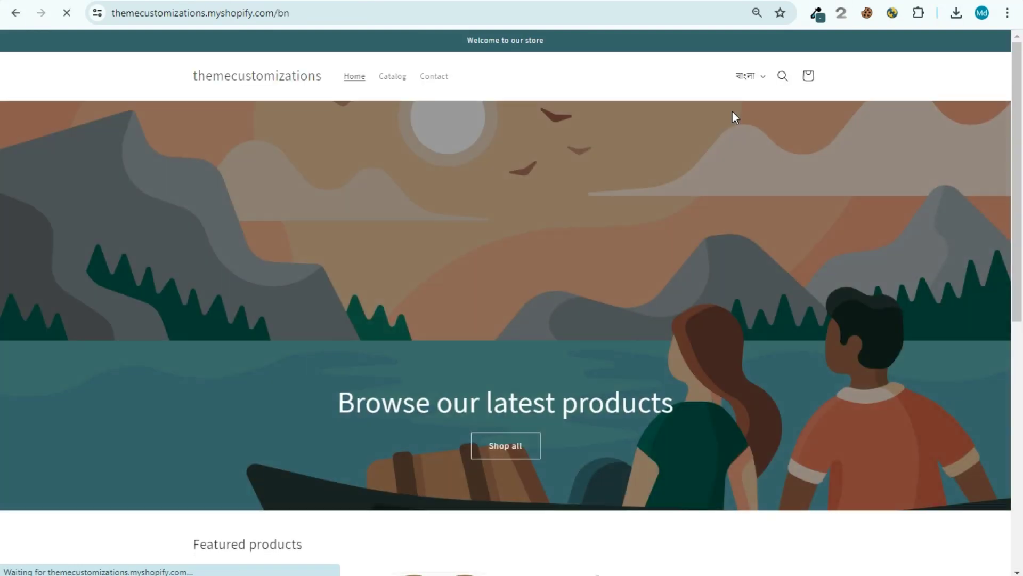
left_click(750, 83)
left_click(739, 113)
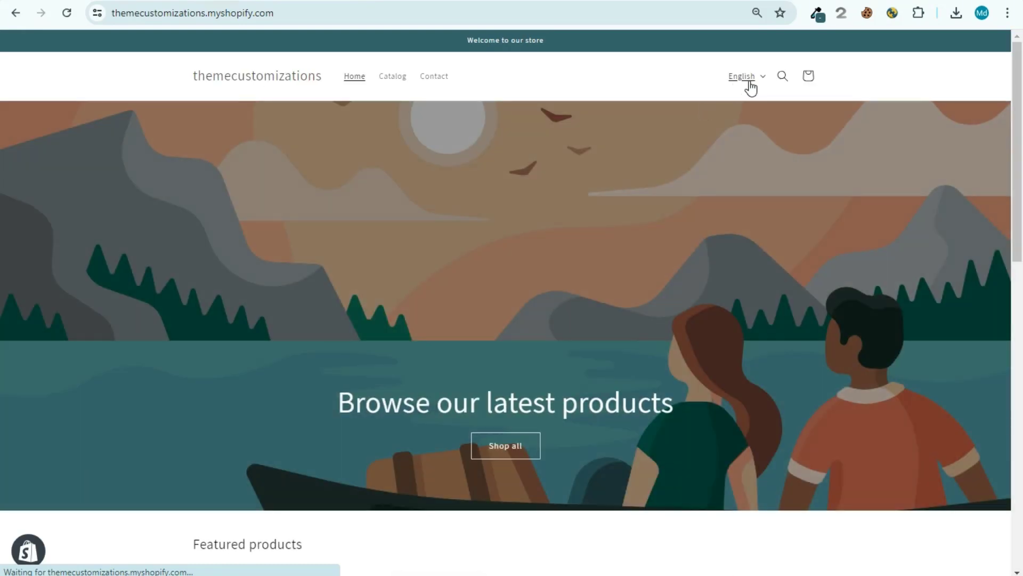
Step: Switch the storefront's language to বাংলা
left_click(749, 83)
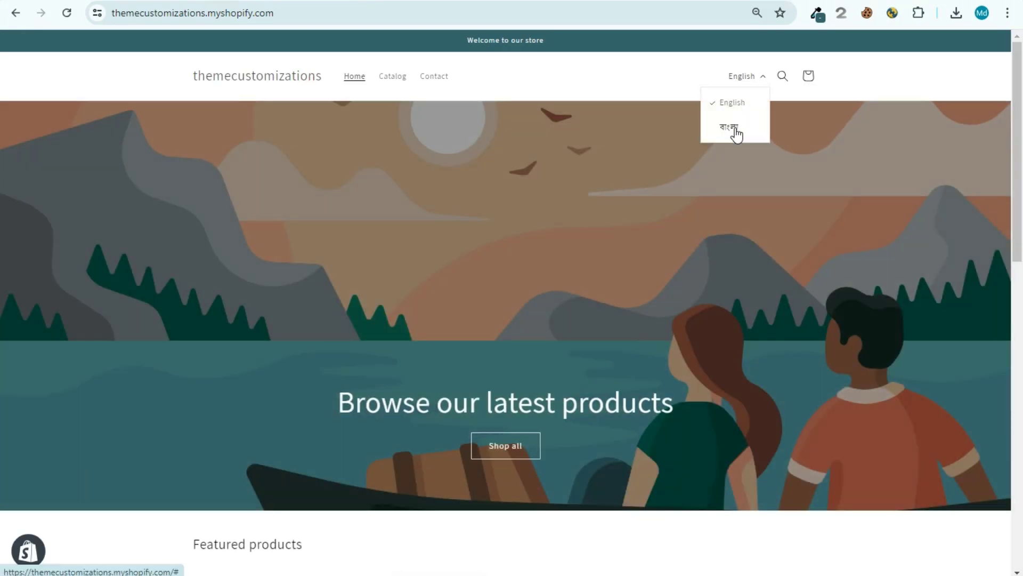
left_click(731, 128)
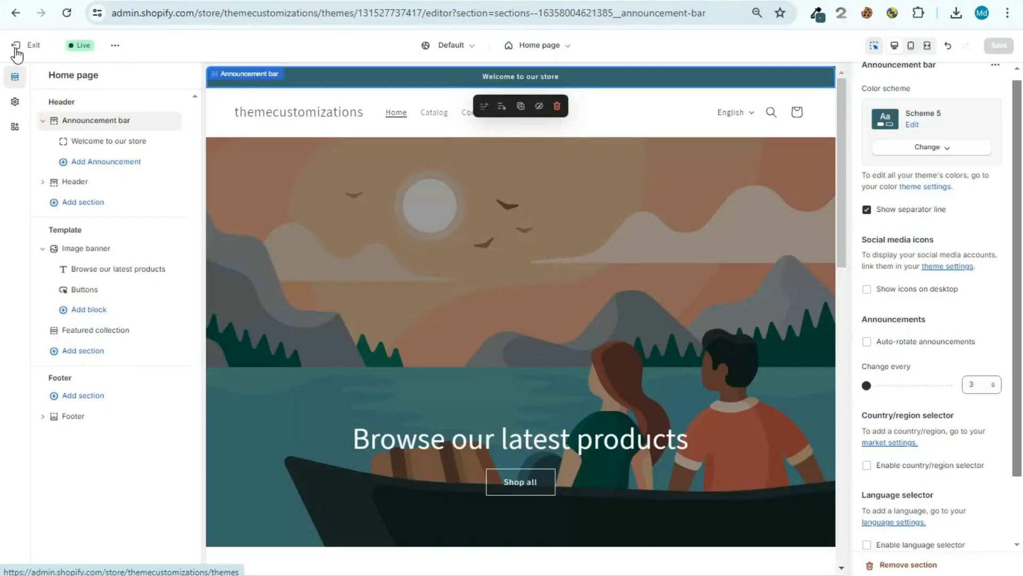
Step: Leave the theme editor and open the store's language settings to review the published languages
left_click(15, 46)
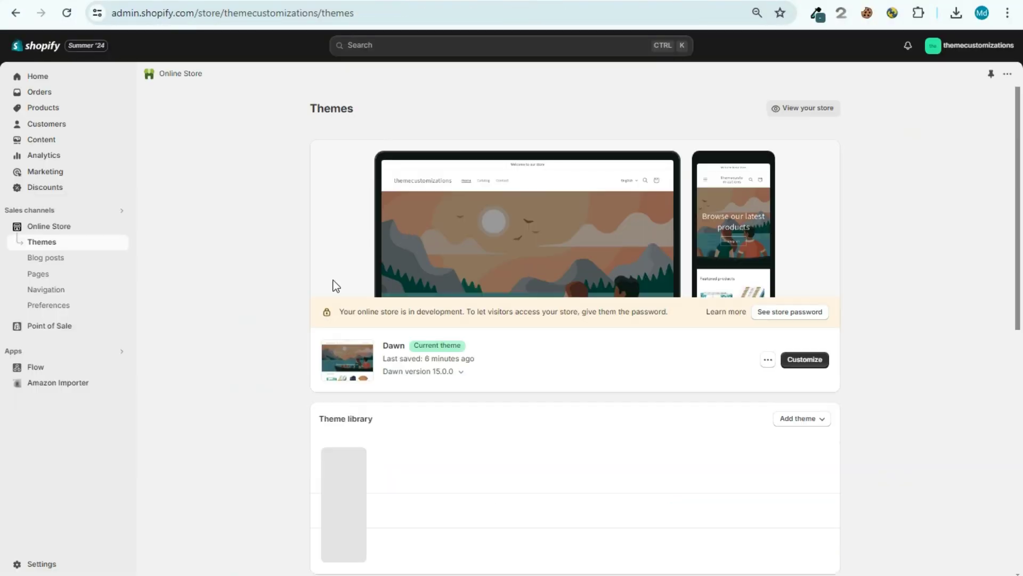
left_click(41, 563)
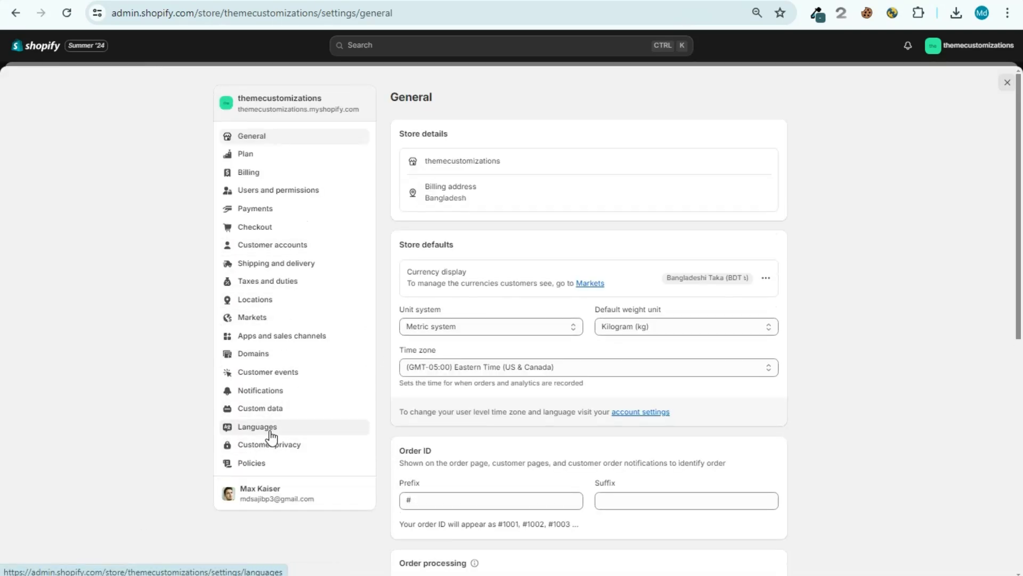
left_click(268, 432)
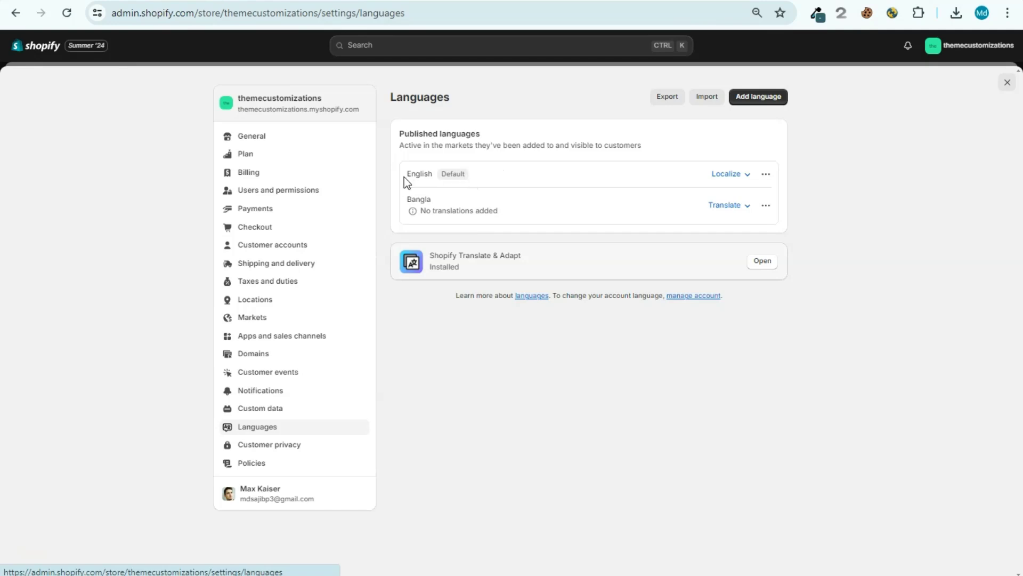
left_click_drag(415, 174, 421, 182)
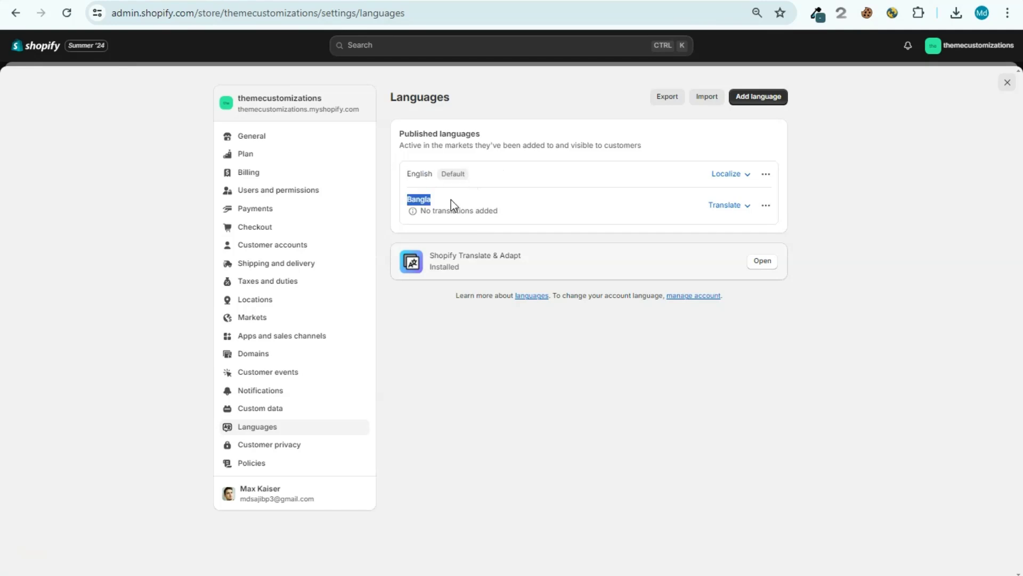
left_click(482, 272)
Step: Add Hindi as a new store language
left_click(740, 99)
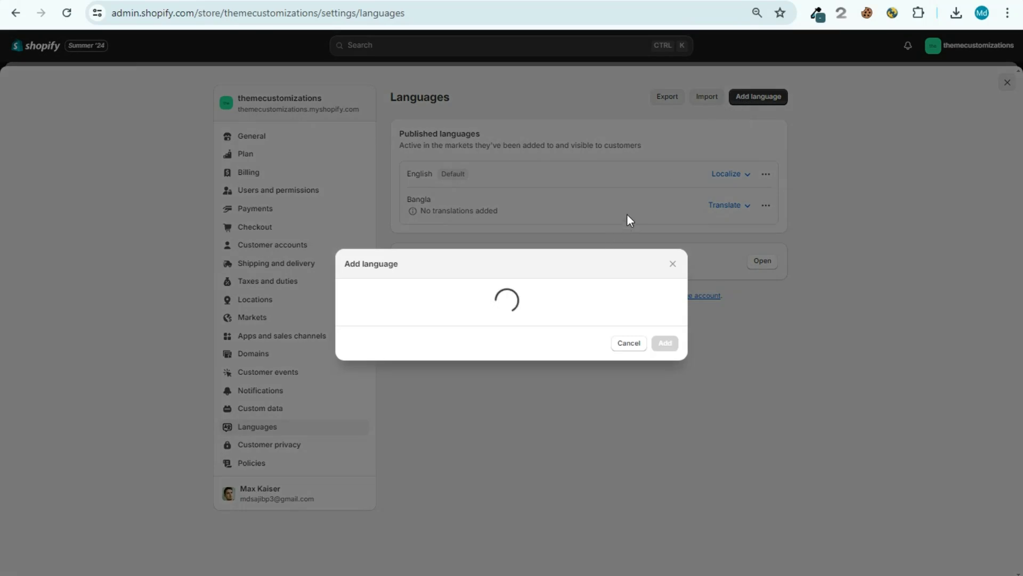
left_click(539, 306)
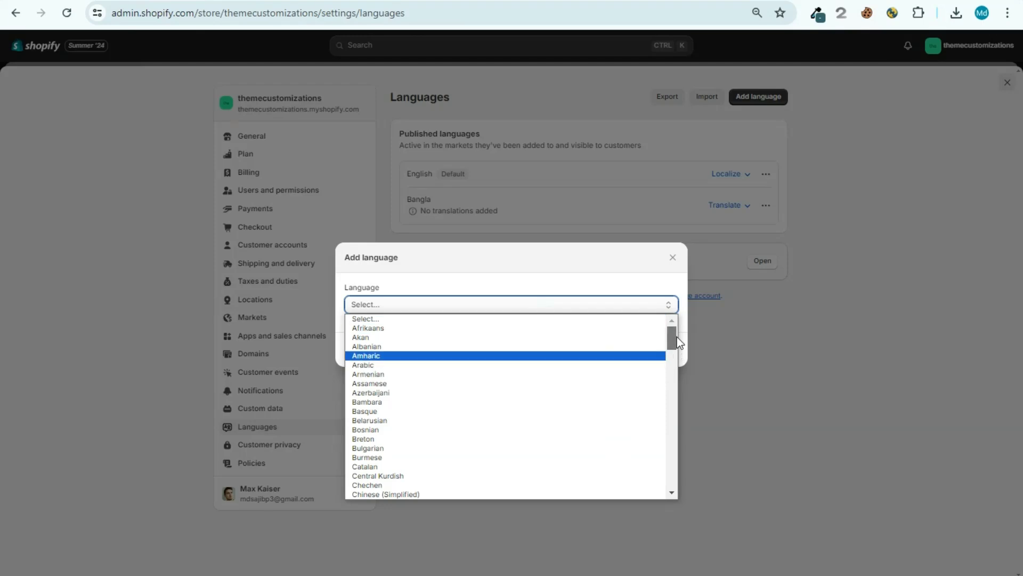
left_click_drag(677, 337, 677, 365)
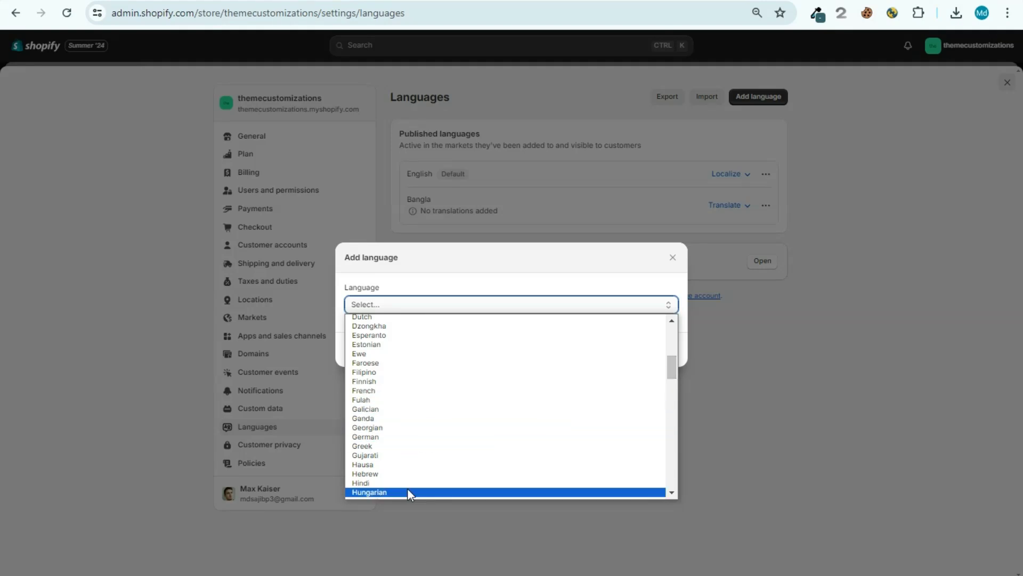
key("Escape")
type("hindi")
left_click(664, 372)
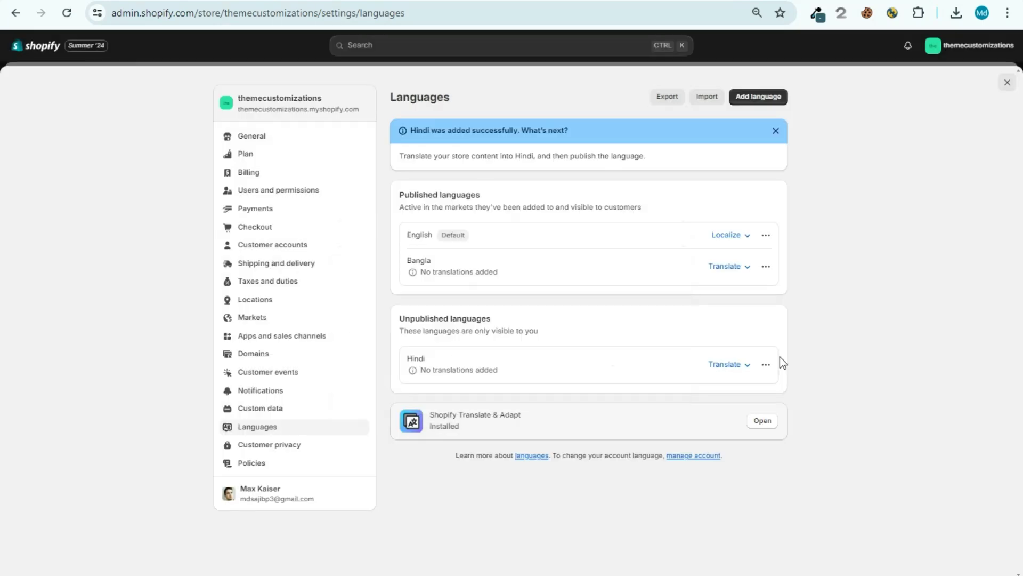
Step: Check the unpublished languages, reload the storefront and inspect its language selector for Hindi
left_click_drag(418, 323, 509, 313)
left_click(516, 313)
left_click(297, 3)
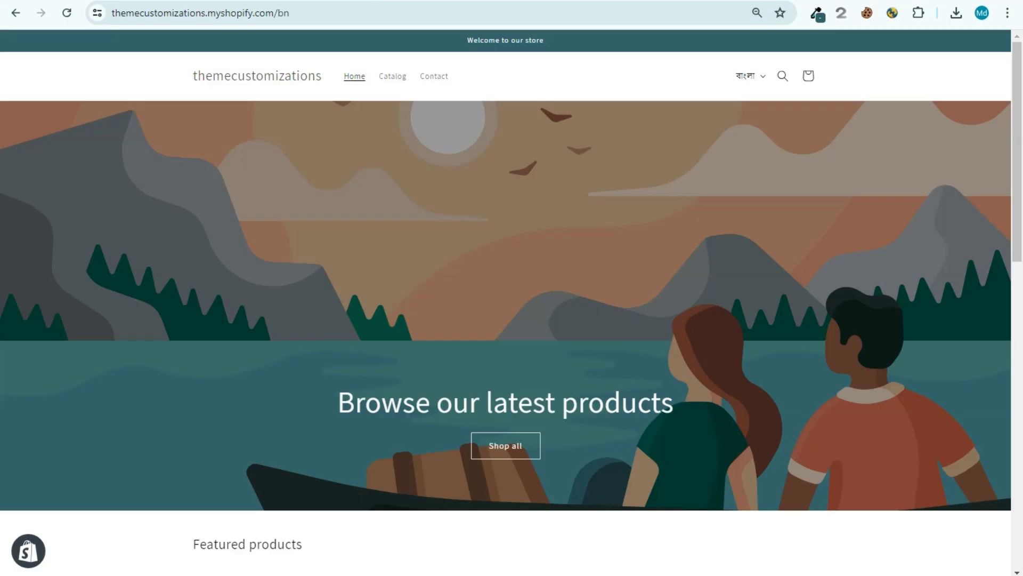
left_click(68, 15)
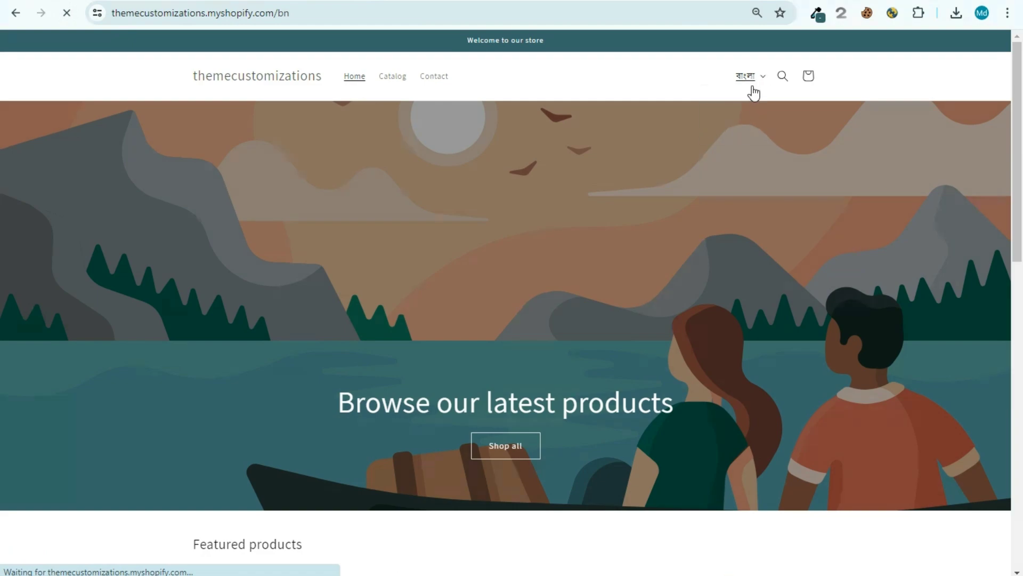
left_click(753, 87)
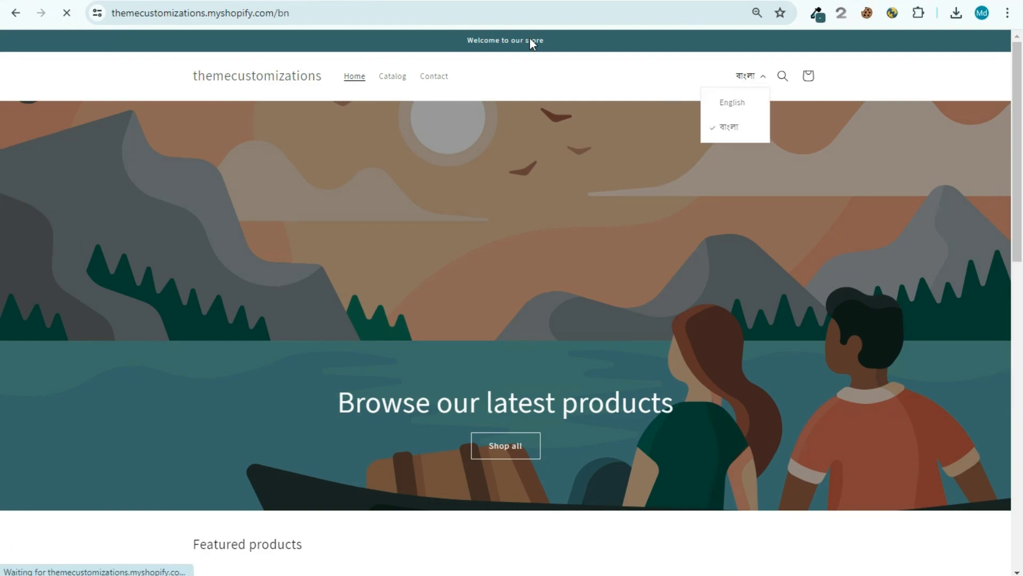
left_click(240, 2)
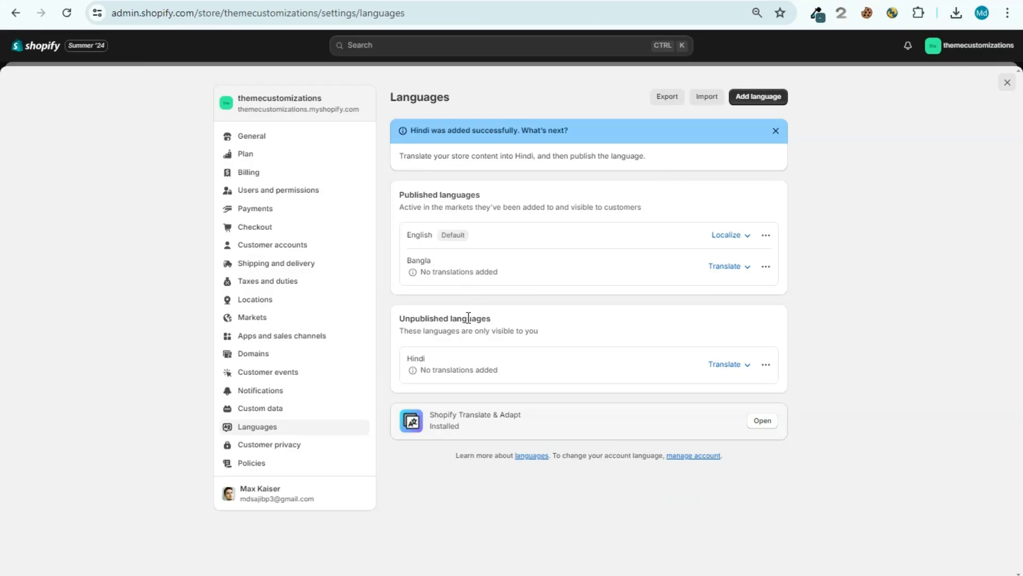
Step: Publish Hindi without translations and reload the storefront to check the header's language selector
left_click(767, 367)
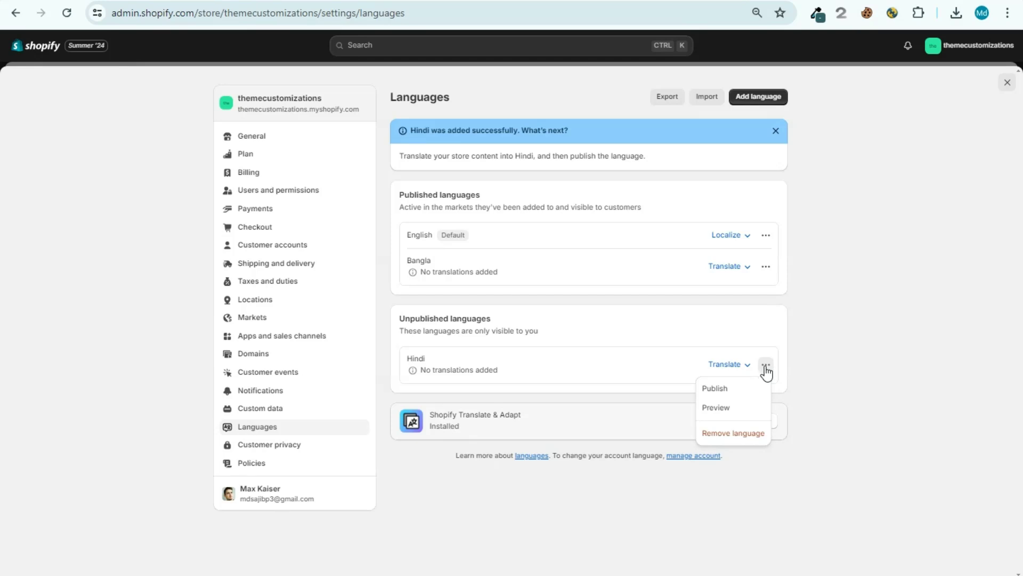
left_click(724, 388)
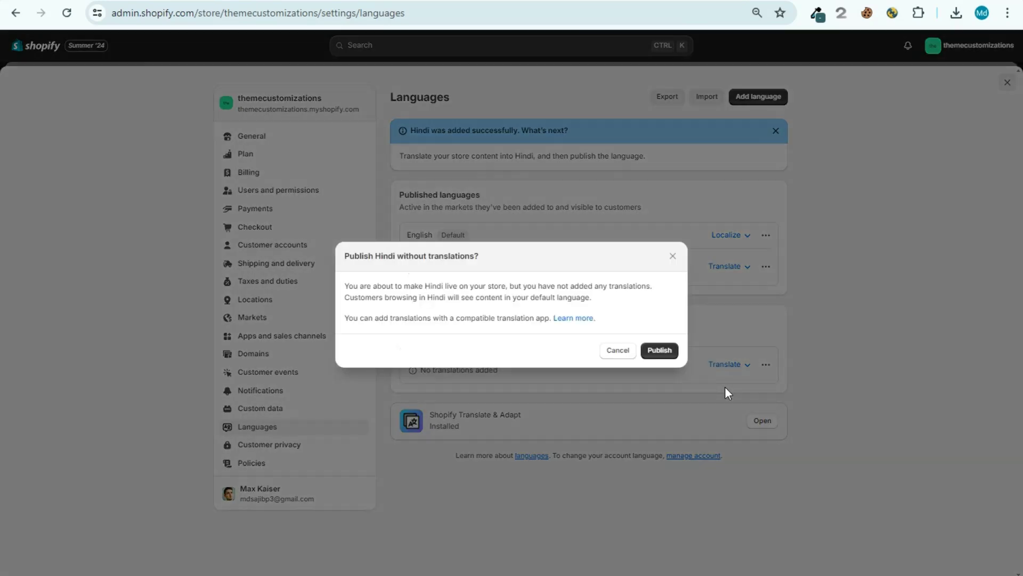
left_click(661, 350)
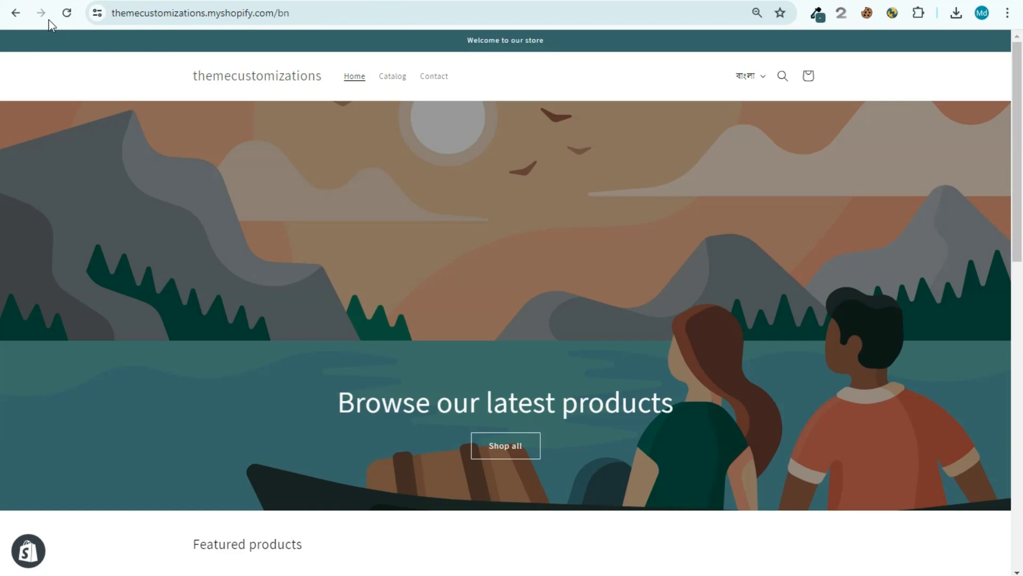
left_click(66, 13)
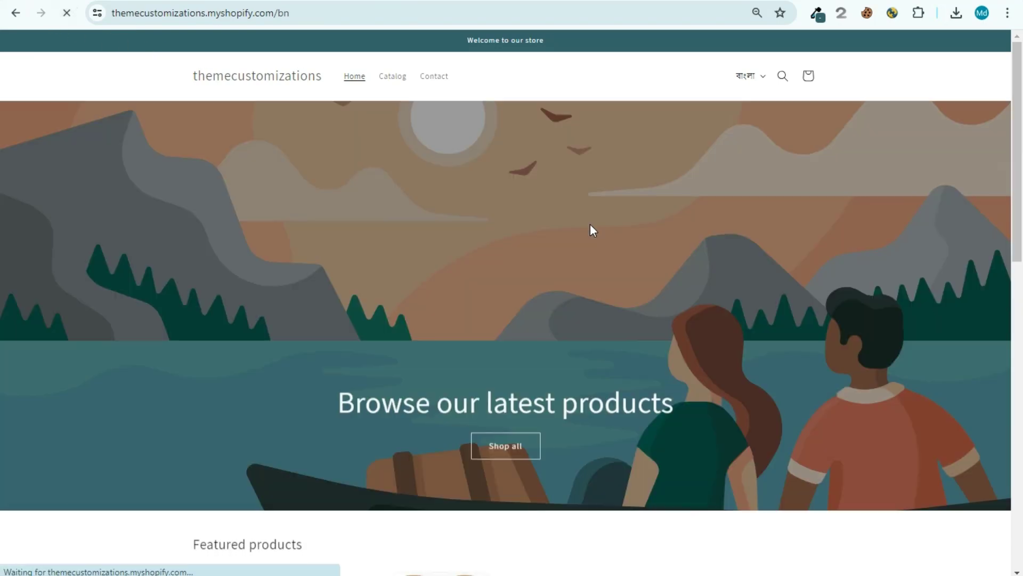
left_click(748, 78)
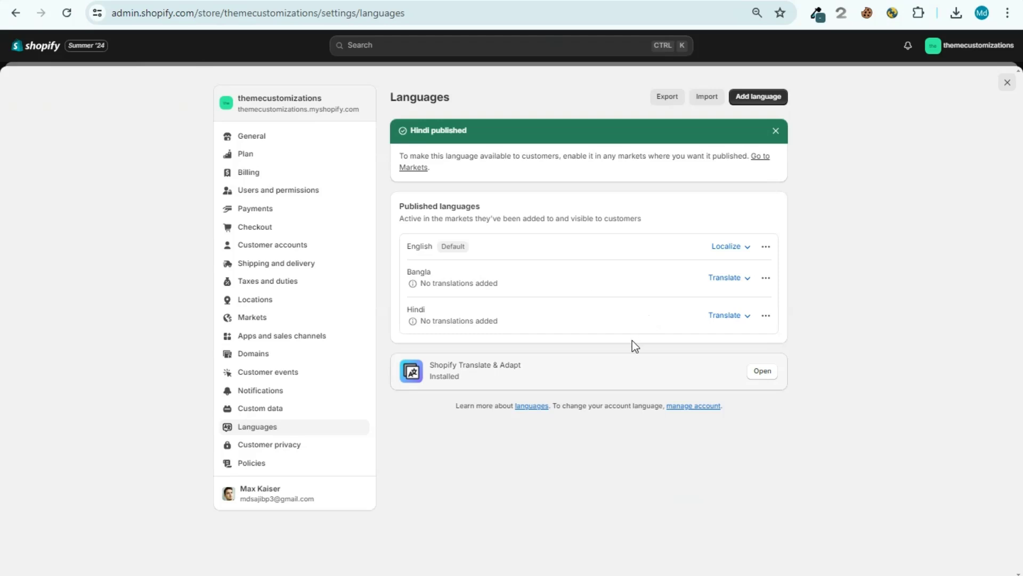
Step: Auto-translate the store content into Bangla with the Translate & Adapt app
left_click(708, 279)
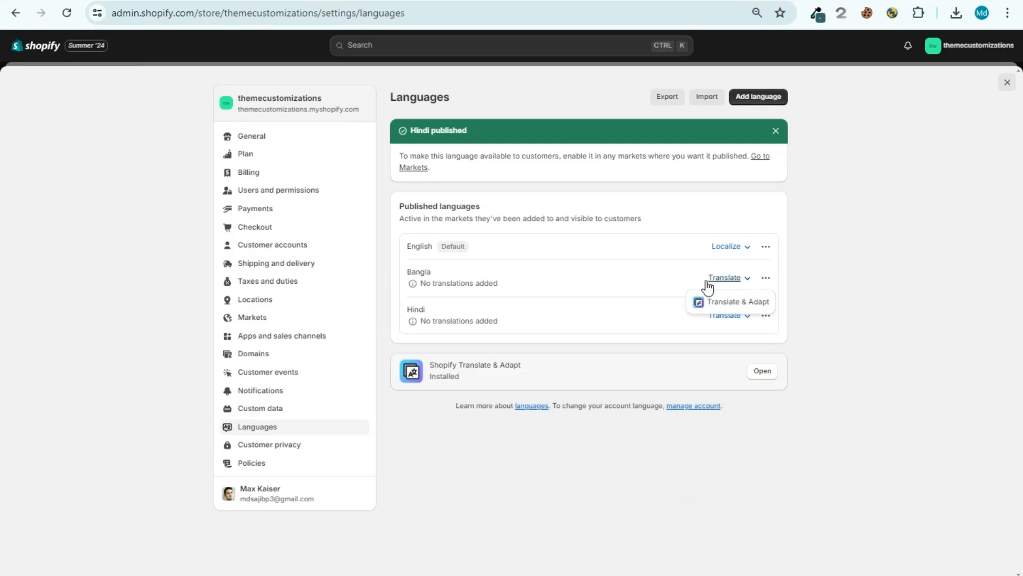
left_click(734, 304)
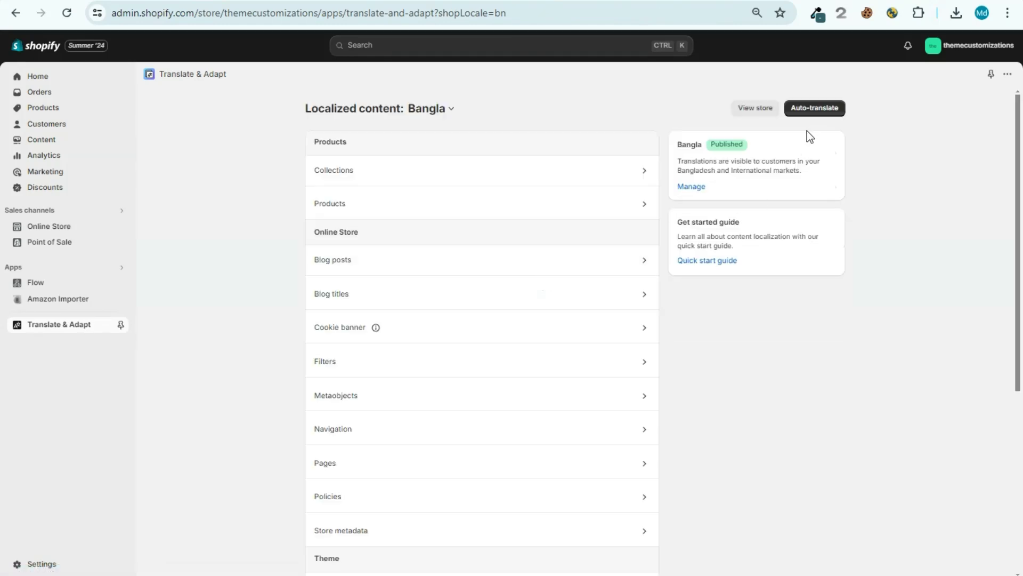
left_click(825, 106)
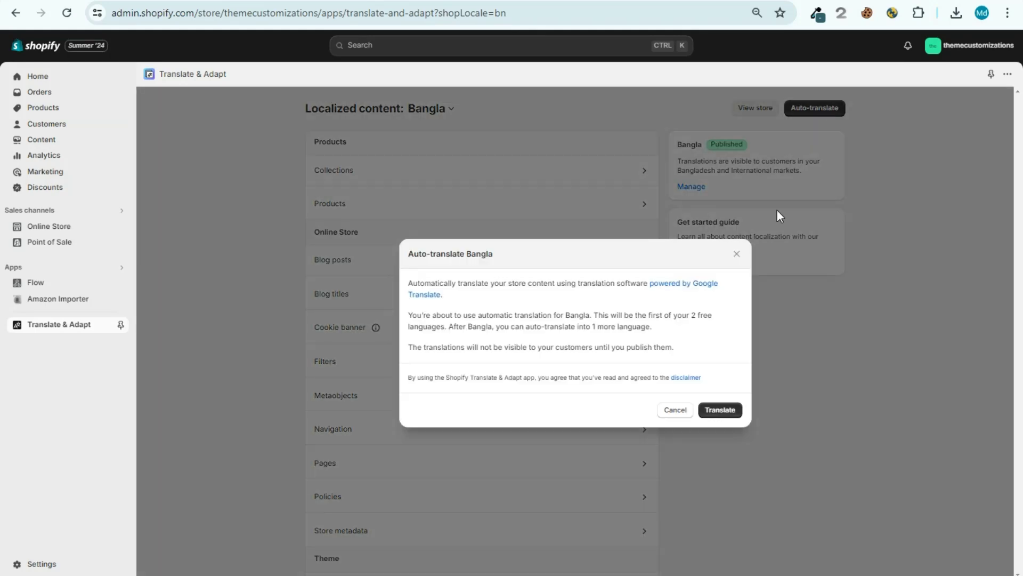
left_click(720, 410)
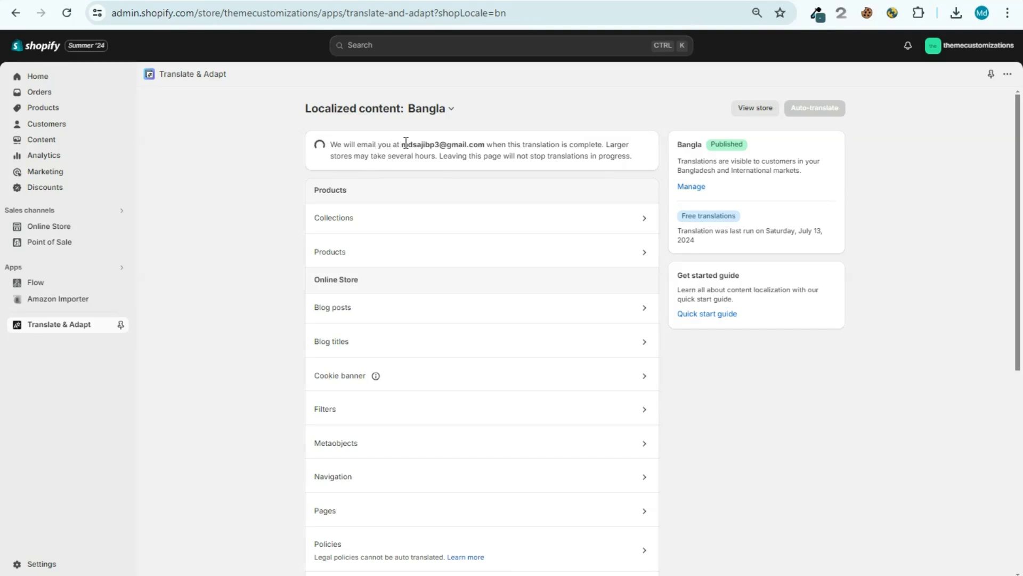
Step: Read the notice about the Bangla translation's completion e-mail and processing time
left_click_drag(404, 144, 485, 145)
left_click(479, 144)
mouse_move(489, 157)
left_mouse_down()
mouse_move(526, 158)
mouse_move(480, 158)
mouse_move(490, 158)
left_mouse_up()
left_click(565, 159)
mouse_move(487, 158)
left_mouse_down()
mouse_move(554, 158)
mouse_move(470, 157)
left_mouse_up()
Step: Reopen the store's language settings and reload the storefront to check the Bangla translation
left_click(43, 566)
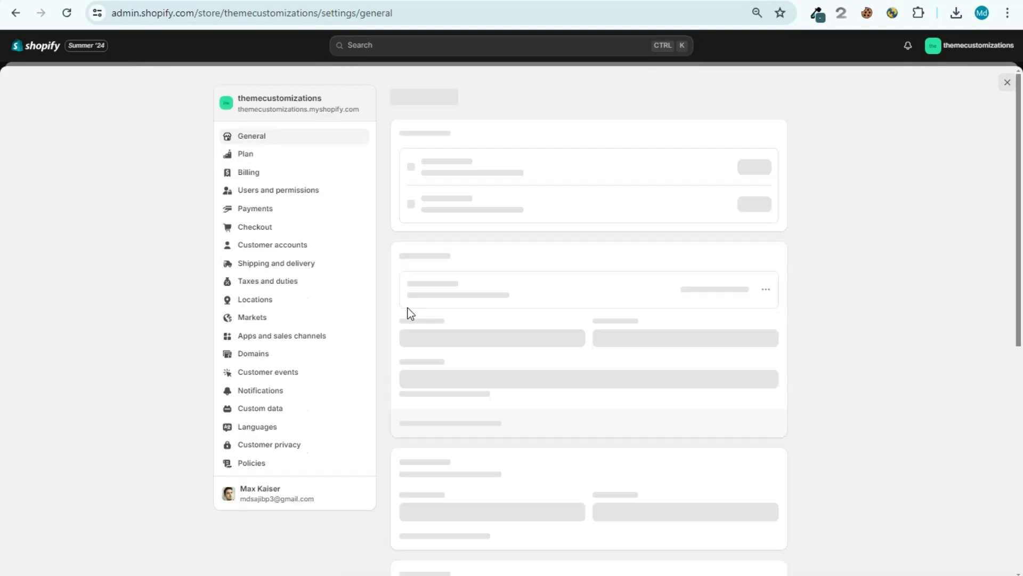
left_click(270, 430)
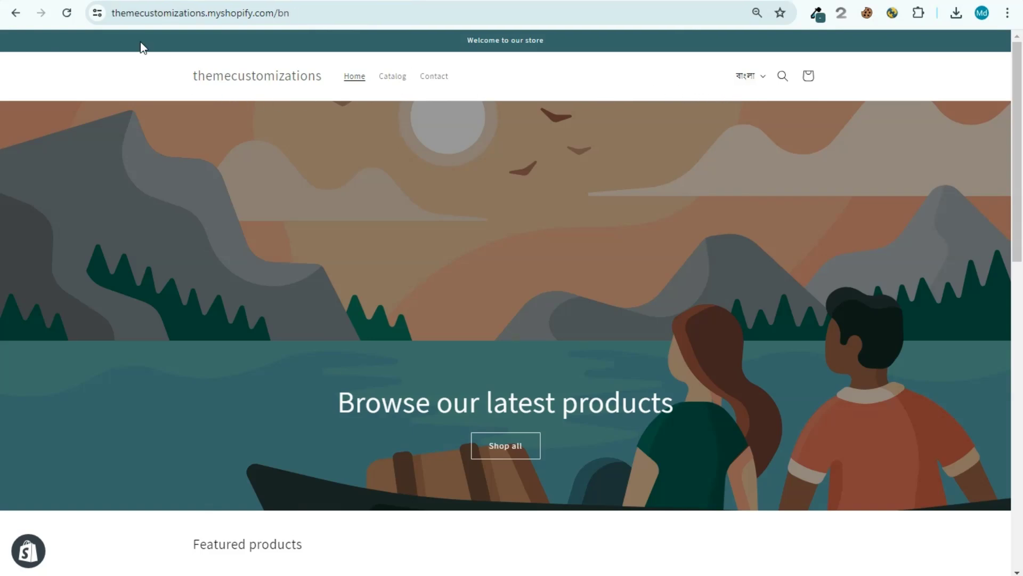
left_click(66, 13)
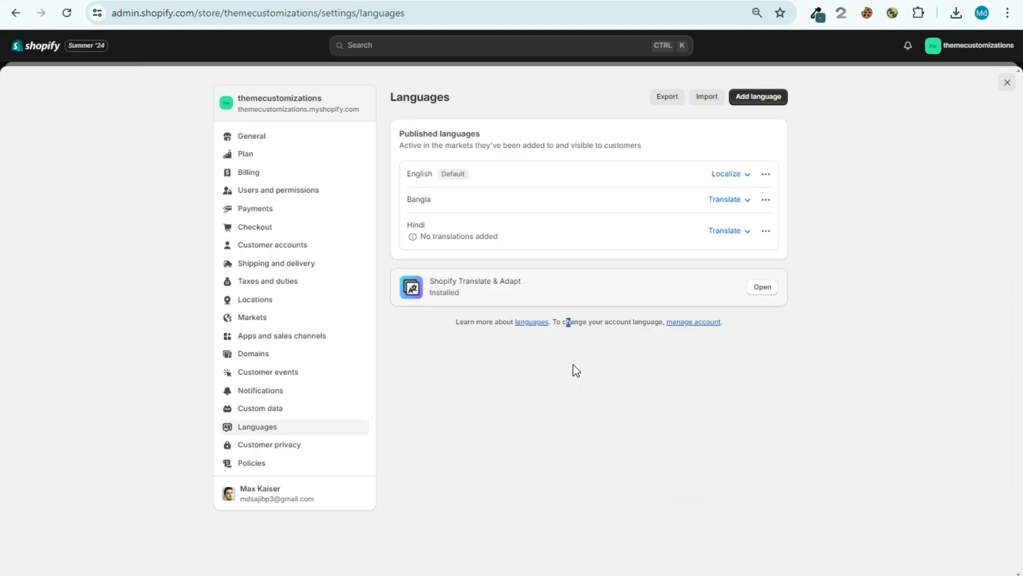
Step: View the management and translation options for Hindi in the language settings
left_click(762, 238)
left_click(835, 254)
left_click(747, 234)
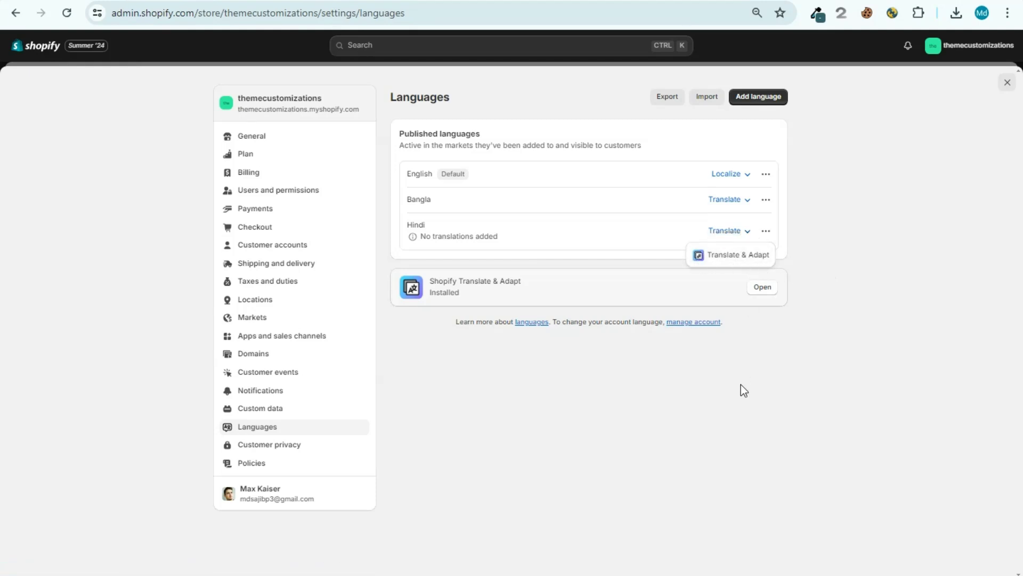
left_click(753, 361)
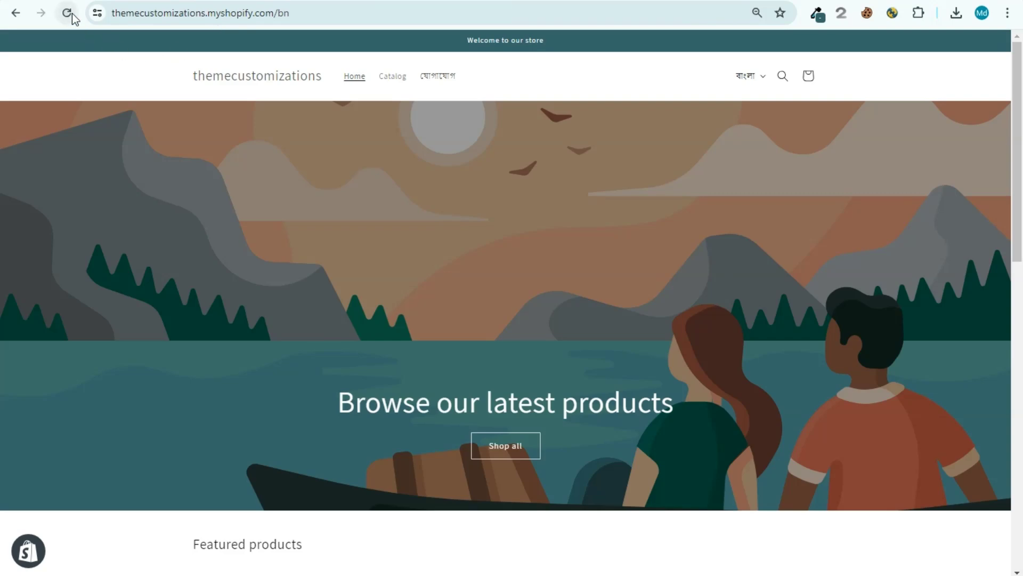
Step: Reload the বাংলা storefront and look through the home page for translated content
left_click(70, 14)
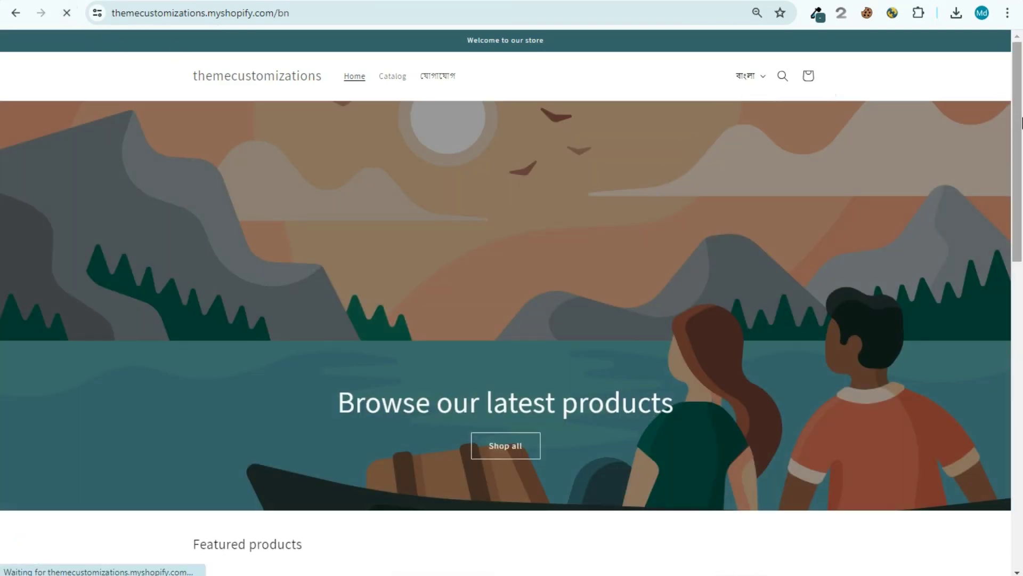
scroll(749, 258, "down", 3)
scroll(373, 373, "down", 5)
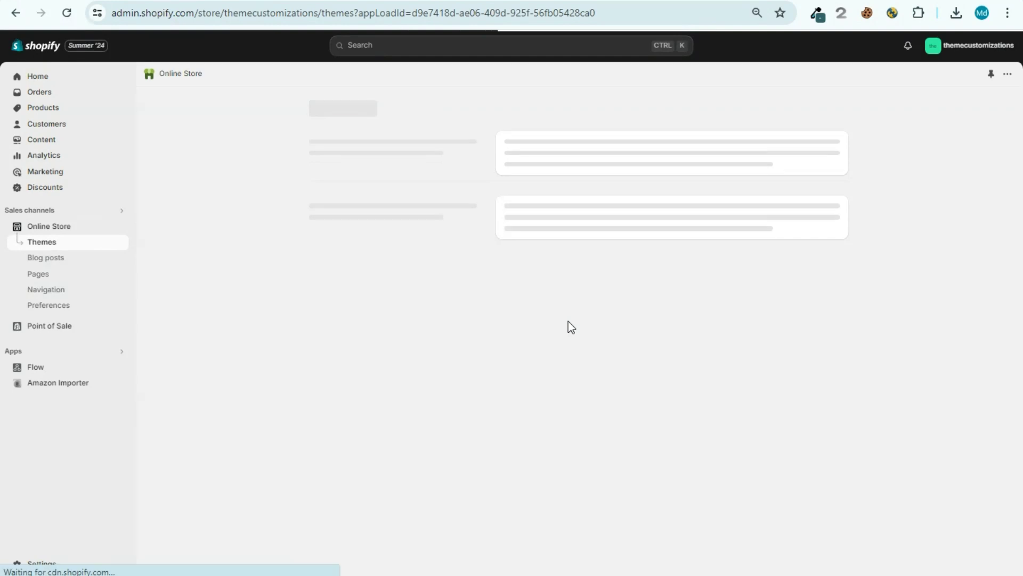
Step: Open the Dawn theme for customization and select its Header section
left_click(812, 354)
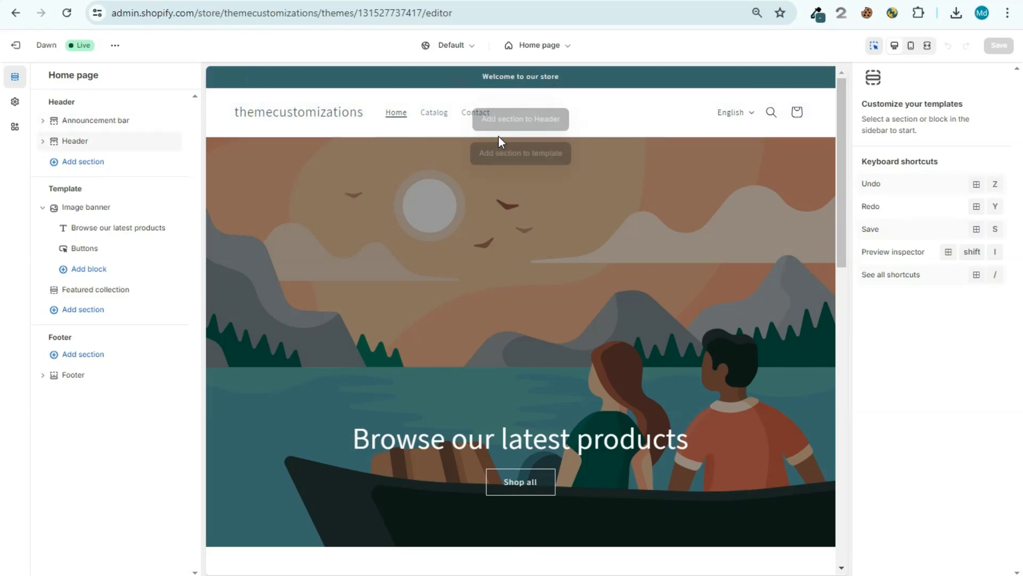
left_click(85, 141)
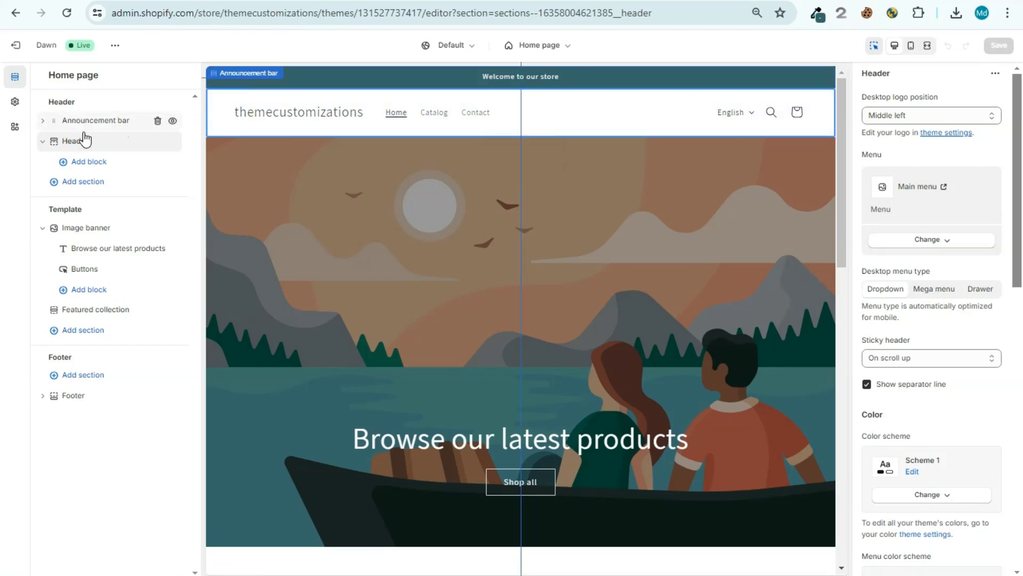
Step: Set the existing Screenshot_16 image as the store logo in the Header section's theme settings
left_click_drag(1021, 129, 1021, 395)
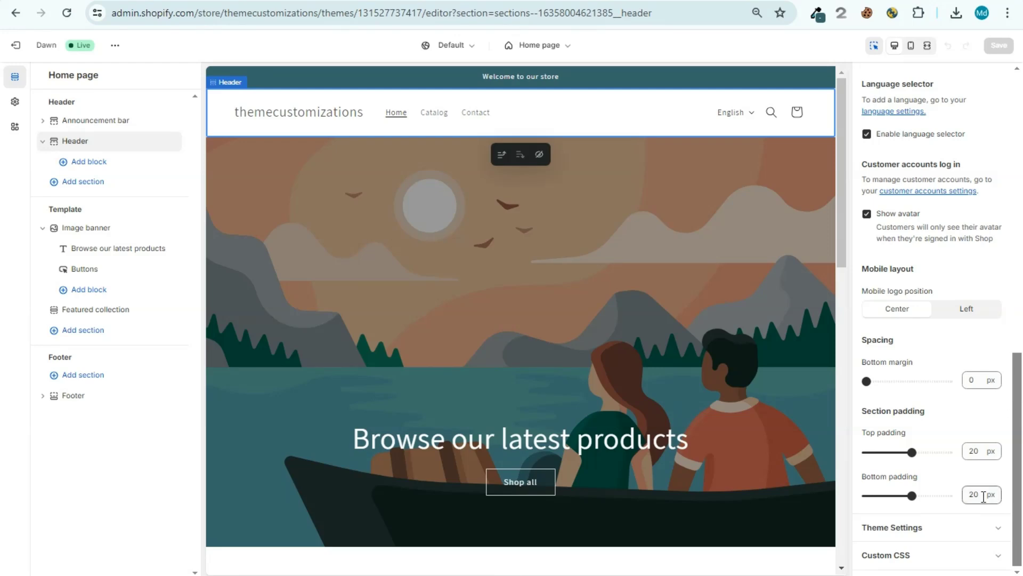
left_click(980, 531)
left_click_drag(1022, 354, 1022, 381)
scroll(988, 450, "down", 10)
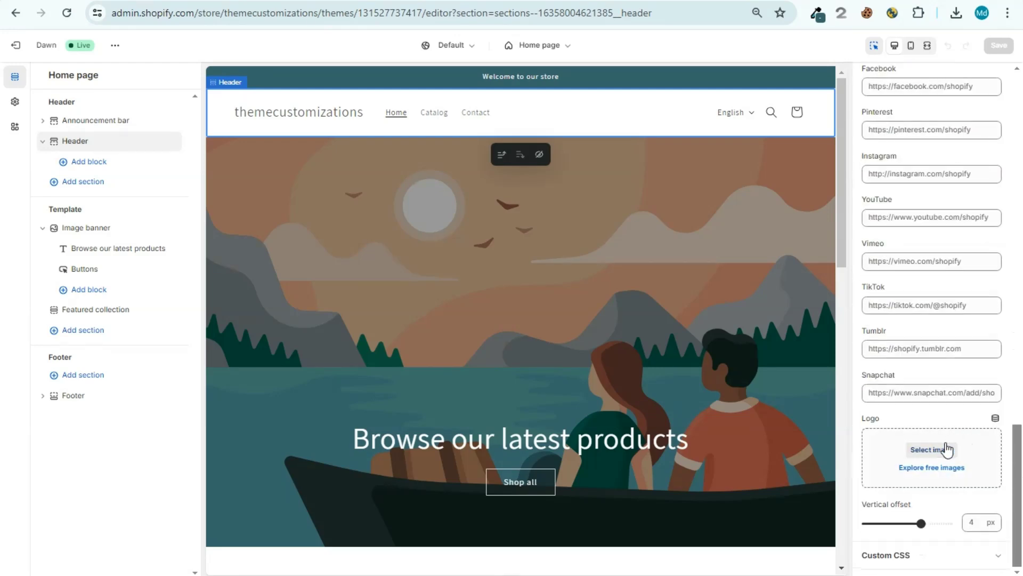
left_click(946, 450)
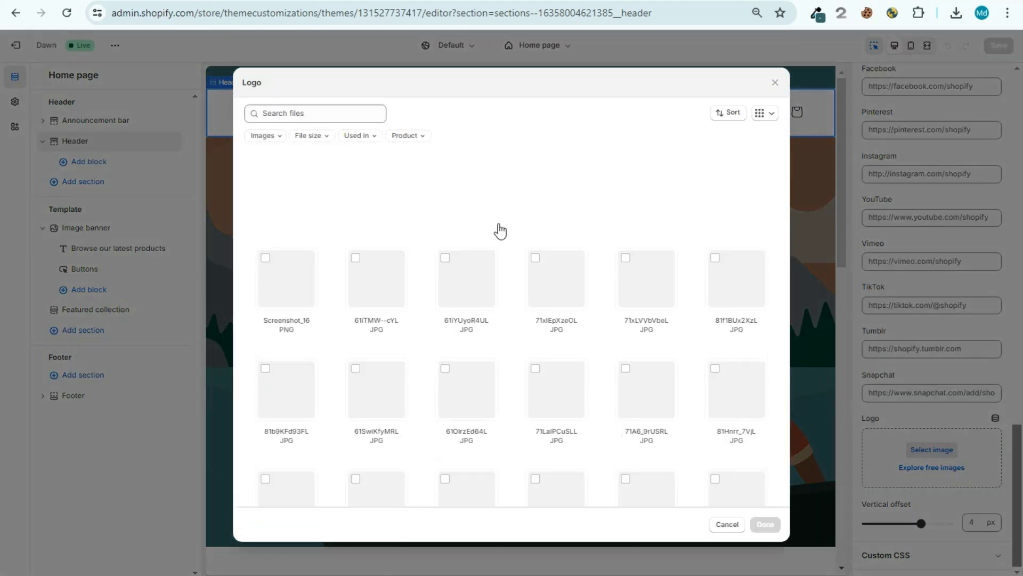
left_click(510, 187)
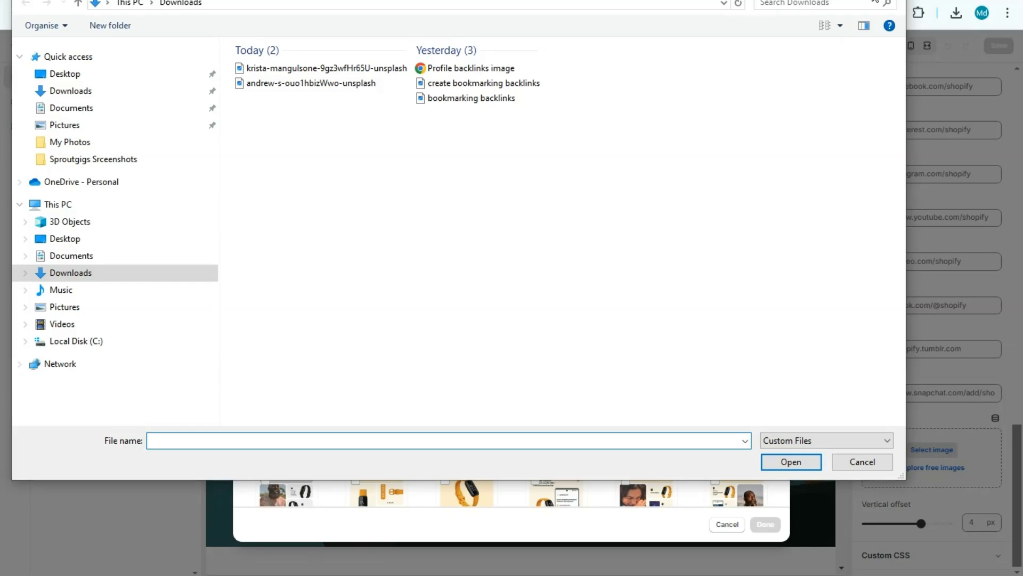
left_click(892, 1)
left_click(291, 280)
left_click(766, 527)
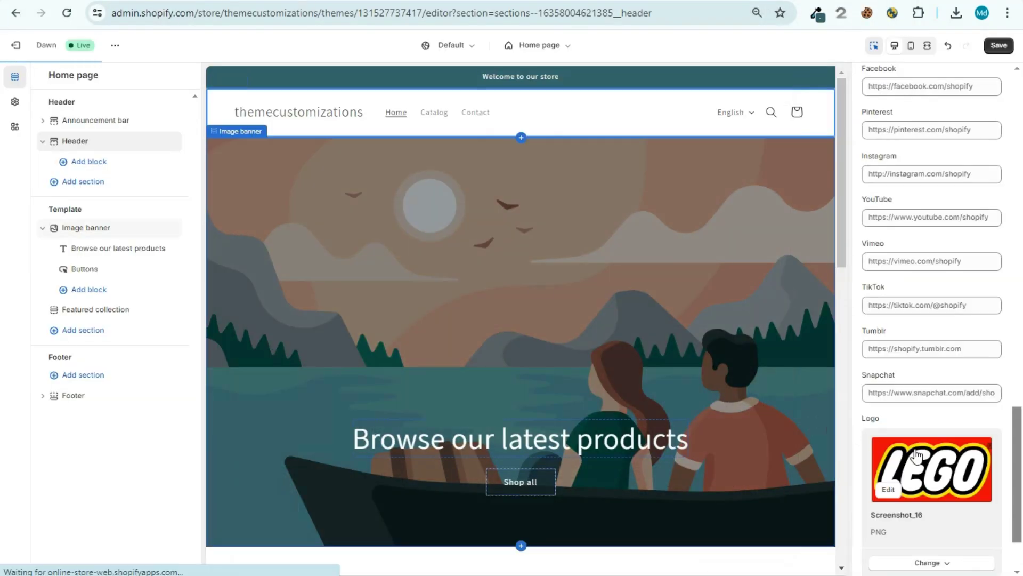
scroll(1012, 463, "down", 2)
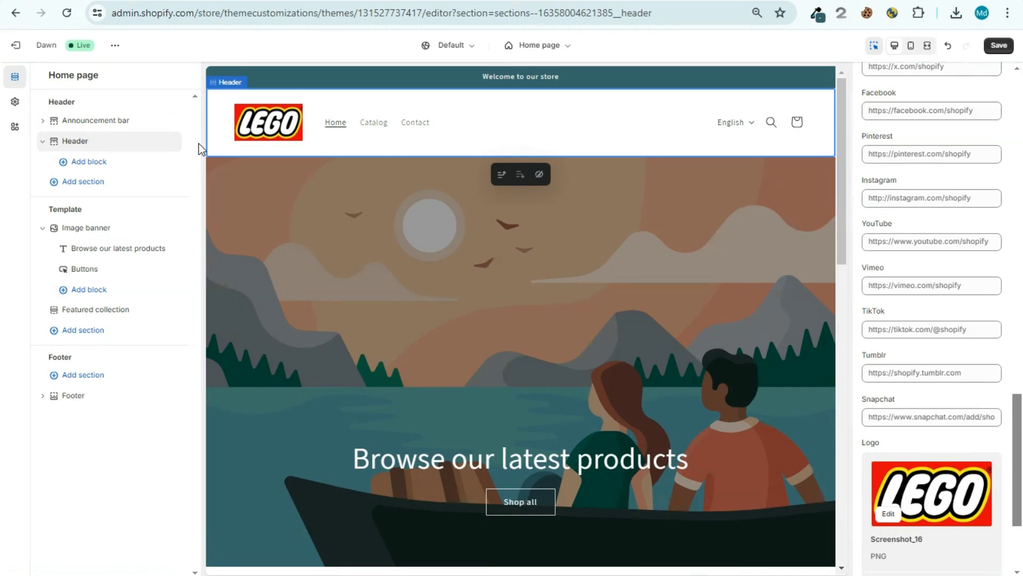
Step: Review the logo options in the global theme settings, return to the Header section and save the theme
left_click(17, 103)
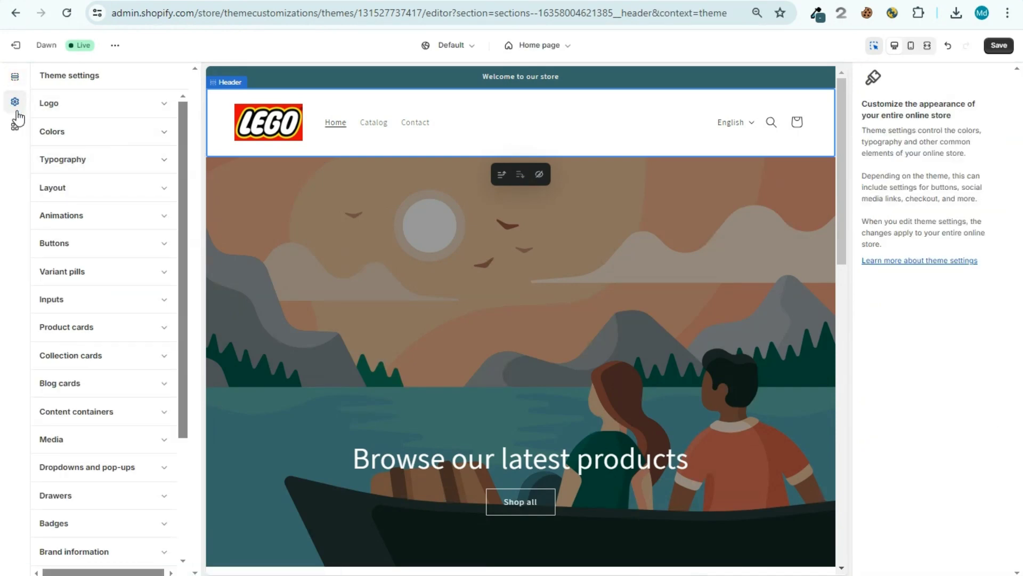
left_click(96, 114)
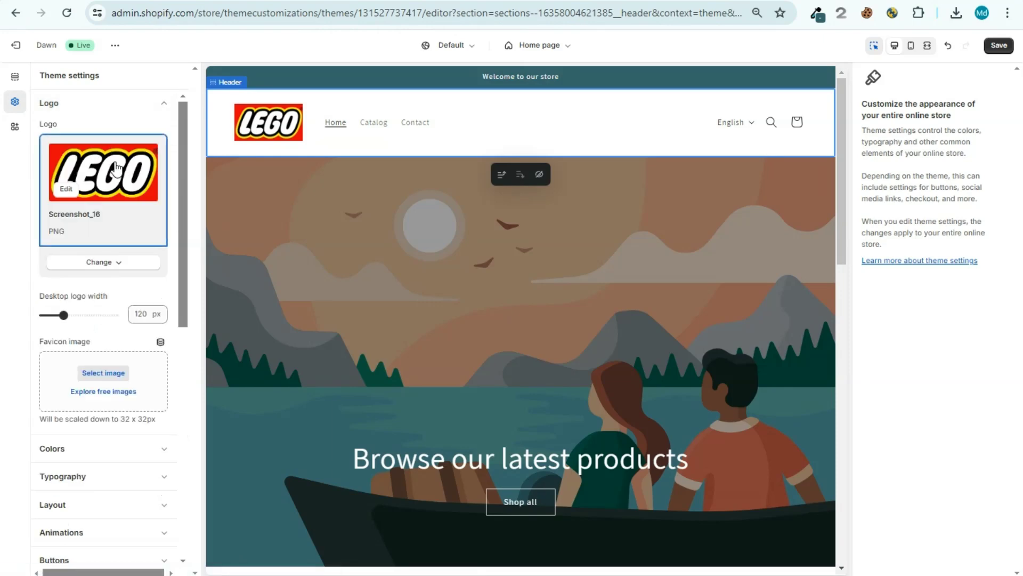
left_click(15, 76)
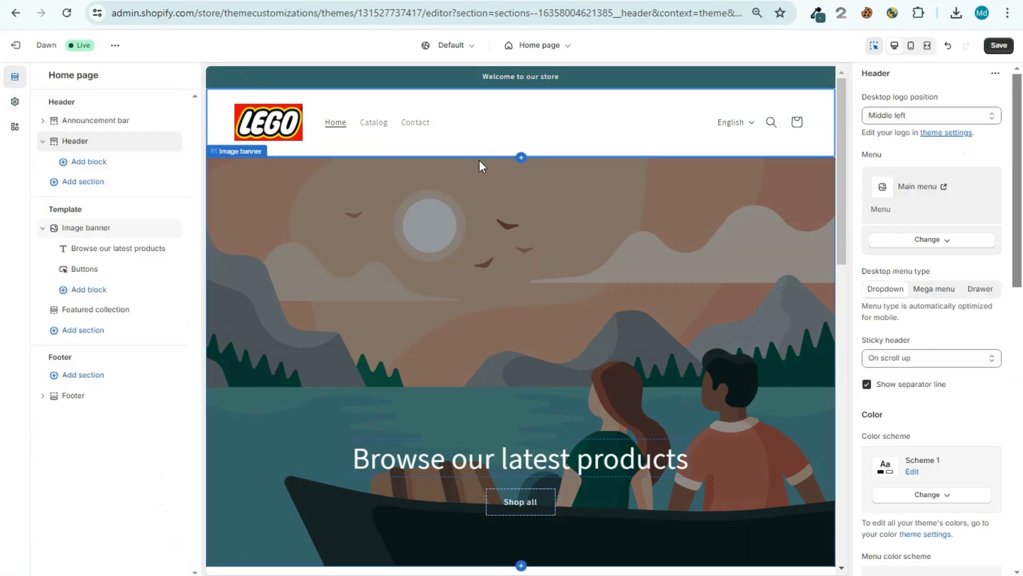
left_click(333, 138)
left_click_drag(1021, 214, 1021, 196)
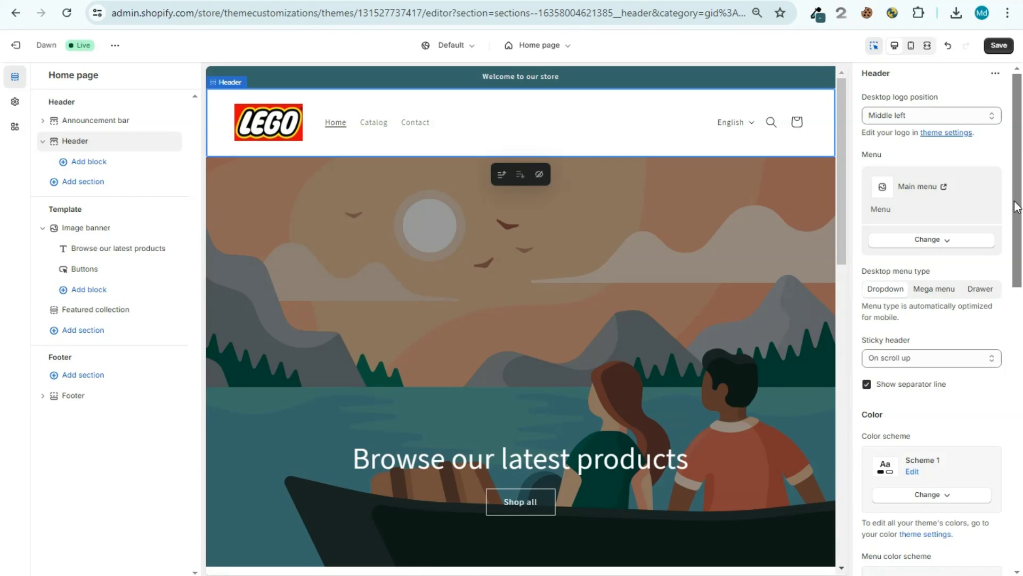
left_click(990, 48)
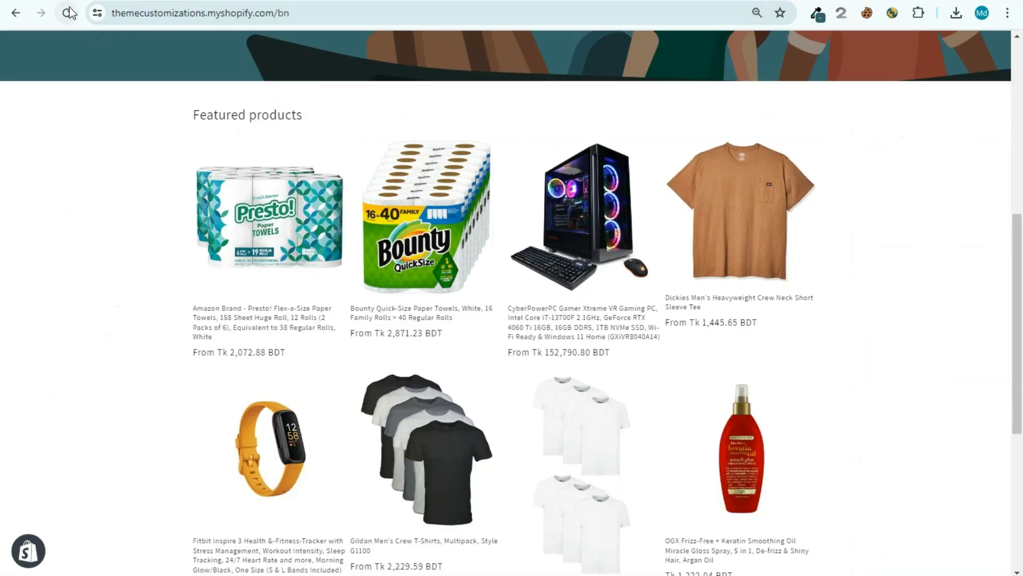
Step: Reload the বাংলা storefront and check the home page for the new logo and translated product titles
left_click(68, 13)
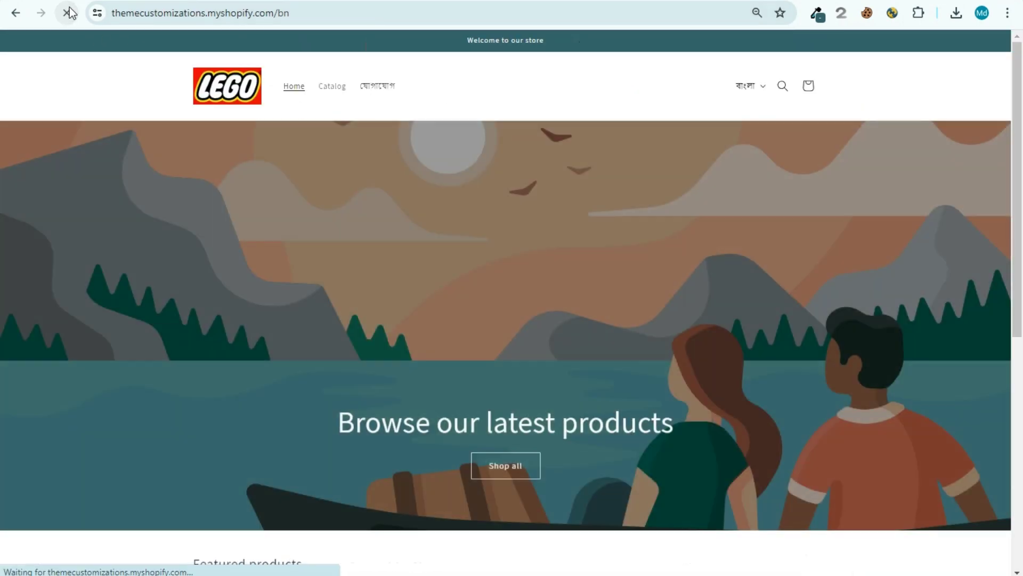
scroll(666, 198, "down", 8)
scroll(1021, 134, "up", 5)
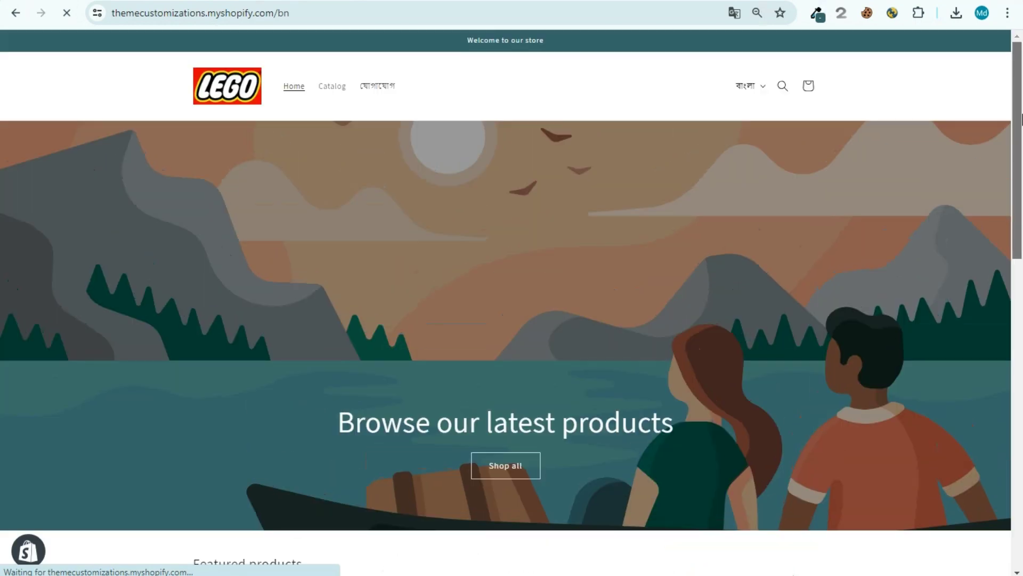
scroll(815, 309, "down", 10)
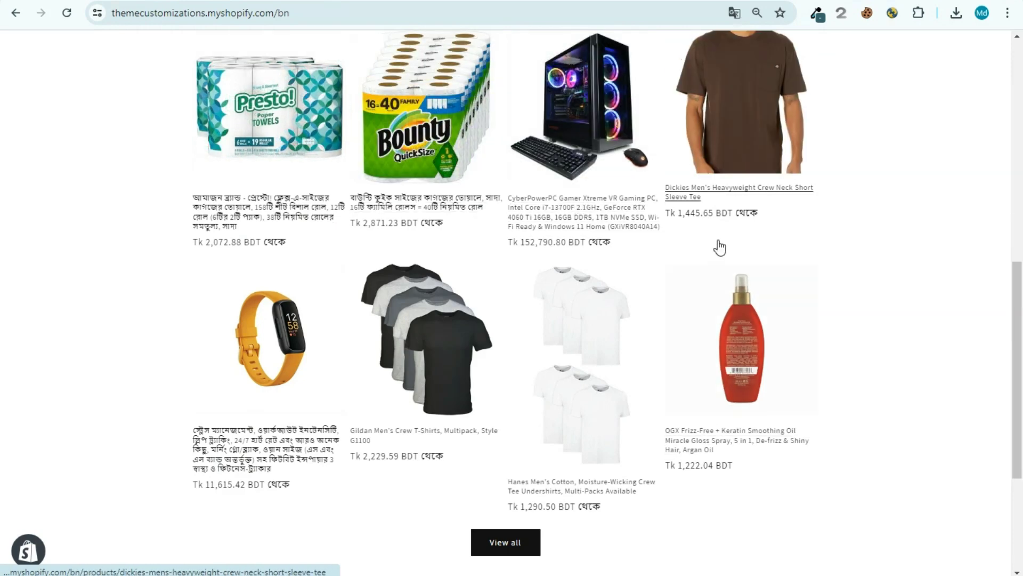
scroll(994, 283, "up", 9)
Step: Switch the storefront language to English and look through the home page
left_click(747, 69)
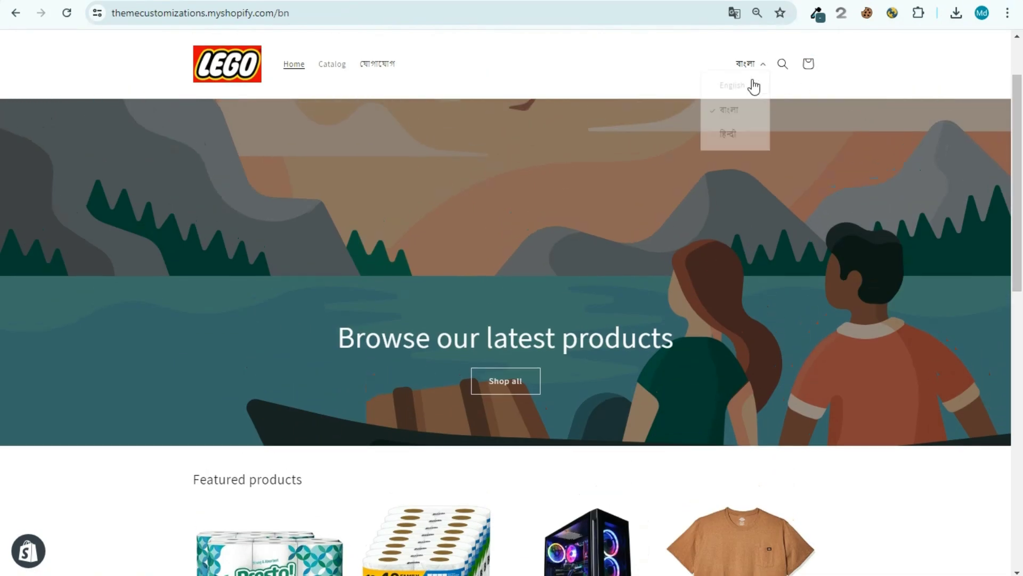
left_click(736, 95)
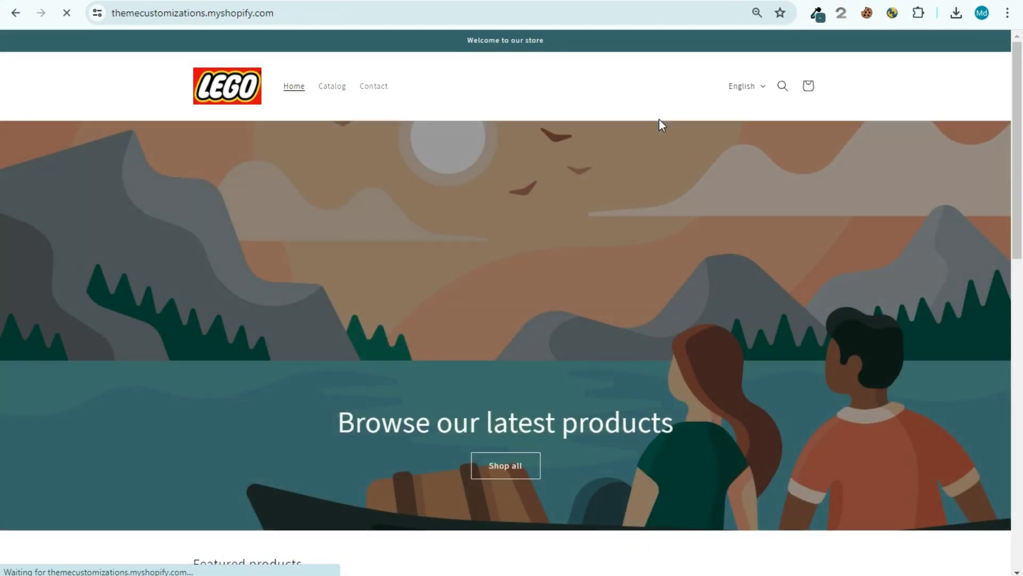
left_click(1021, 331)
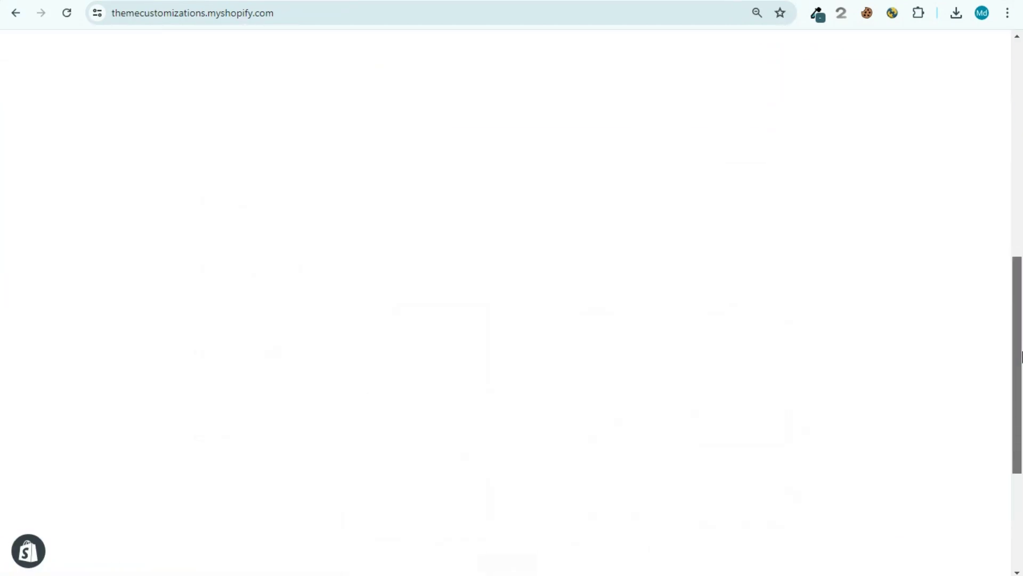
scroll(1021, 331, "up", 10)
Step: Switch the storefront to বাংলা and examine the translated menu items and featured products
left_click(740, 89)
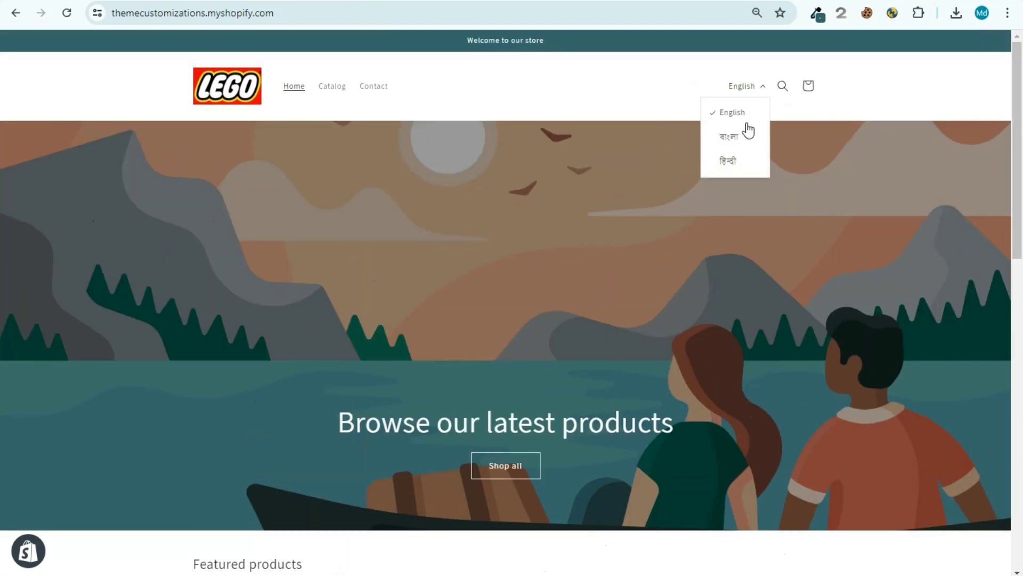
left_click(741, 137)
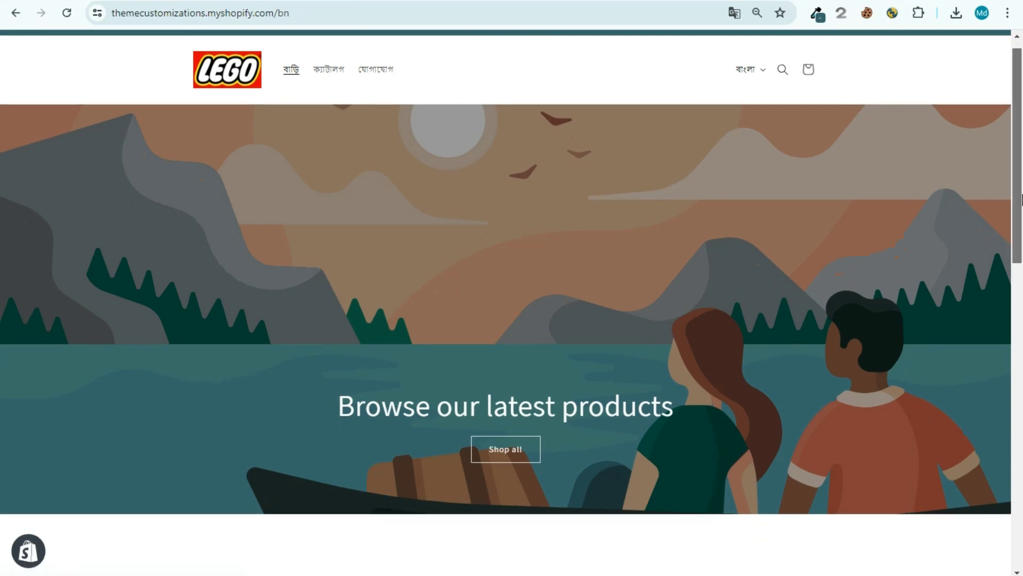
scroll(1020, 299, "down", 6)
scroll(1020, 299, "up", 3)
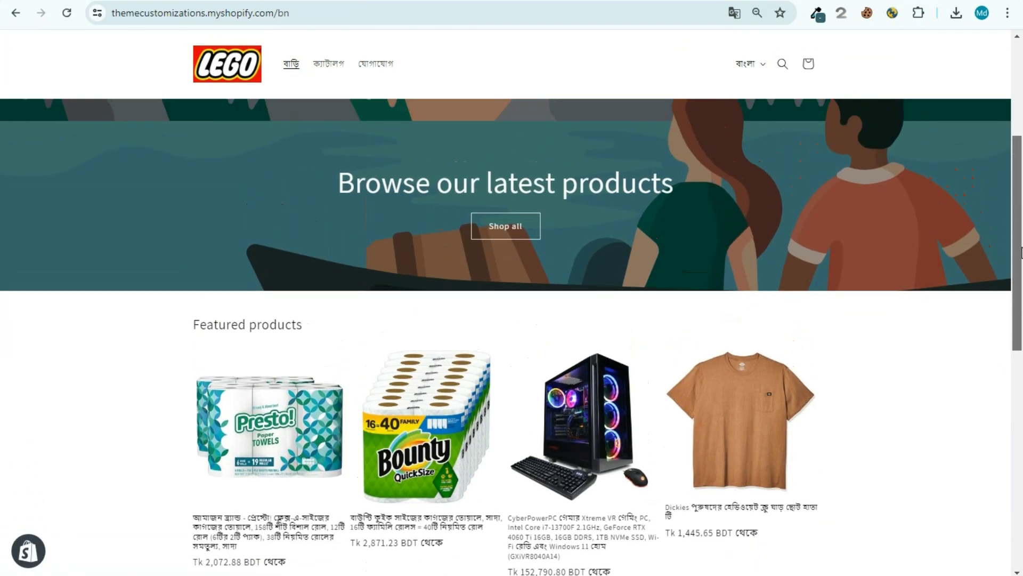
scroll(1022, 373, "down", 7)
scroll(1022, 410, "down", 1)
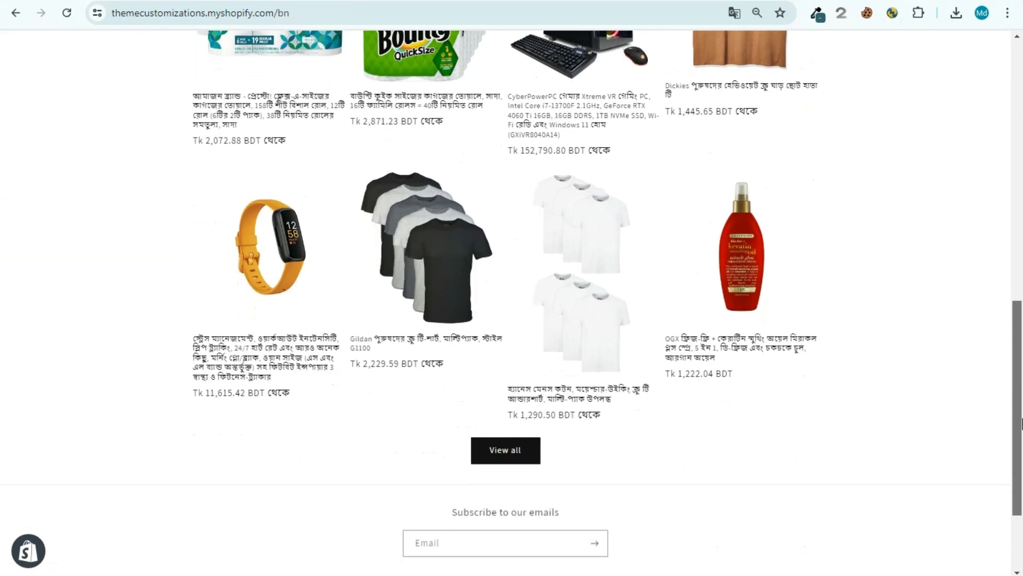
Step: Return to the header of the বাংলা home page and set the storefront language back to English
scroll(1022, 410, "up", 10)
left_click(457, 459)
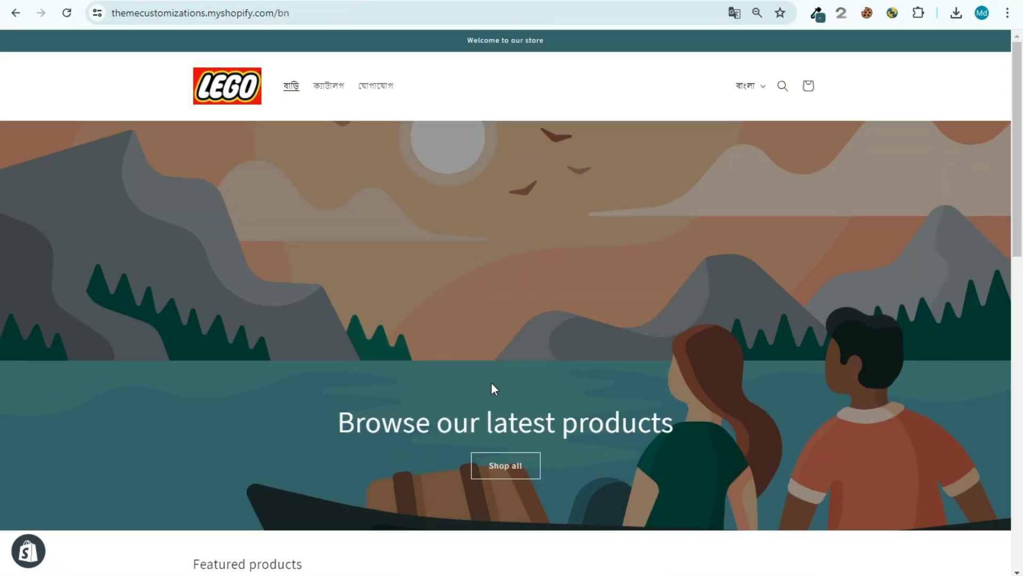
left_click(760, 92)
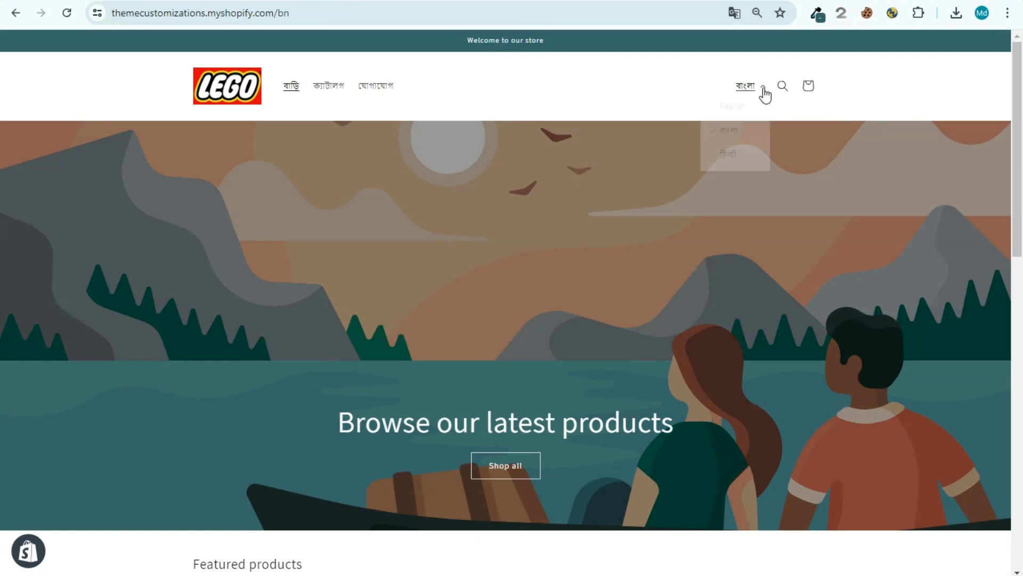
left_click(745, 113)
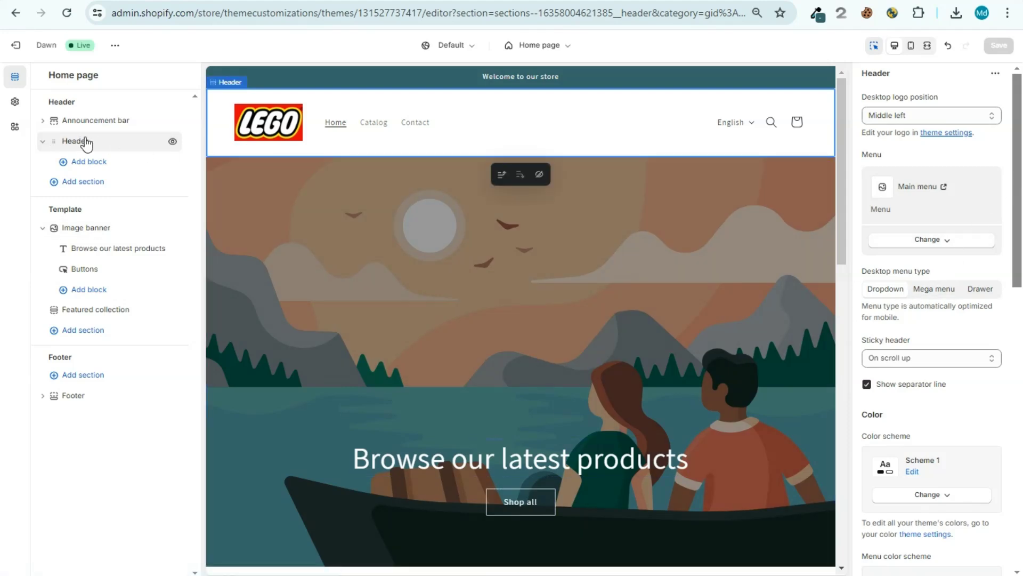
Step: Try the Footer menu as the Header section's menu
left_click(926, 240)
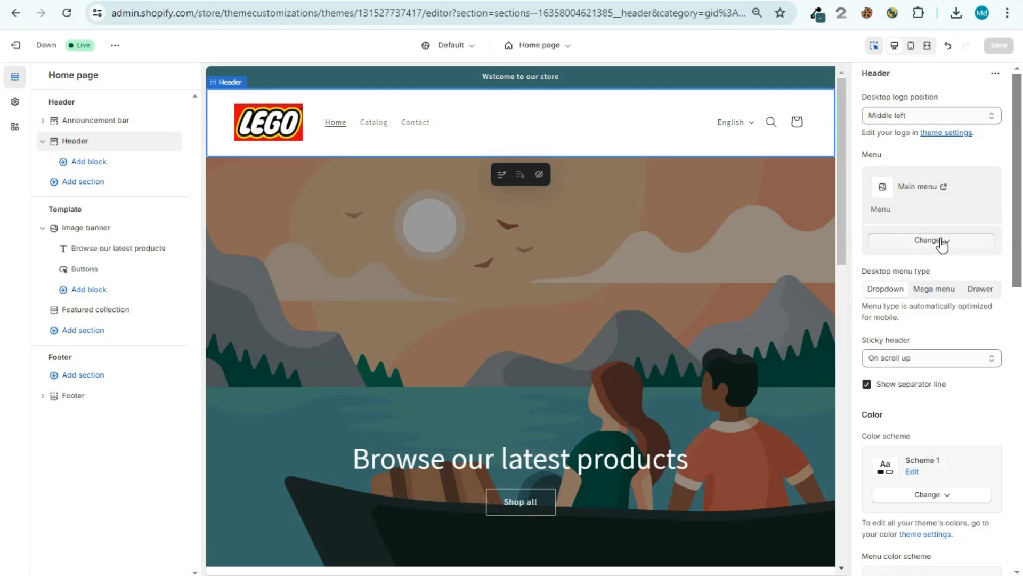
left_click(938, 264)
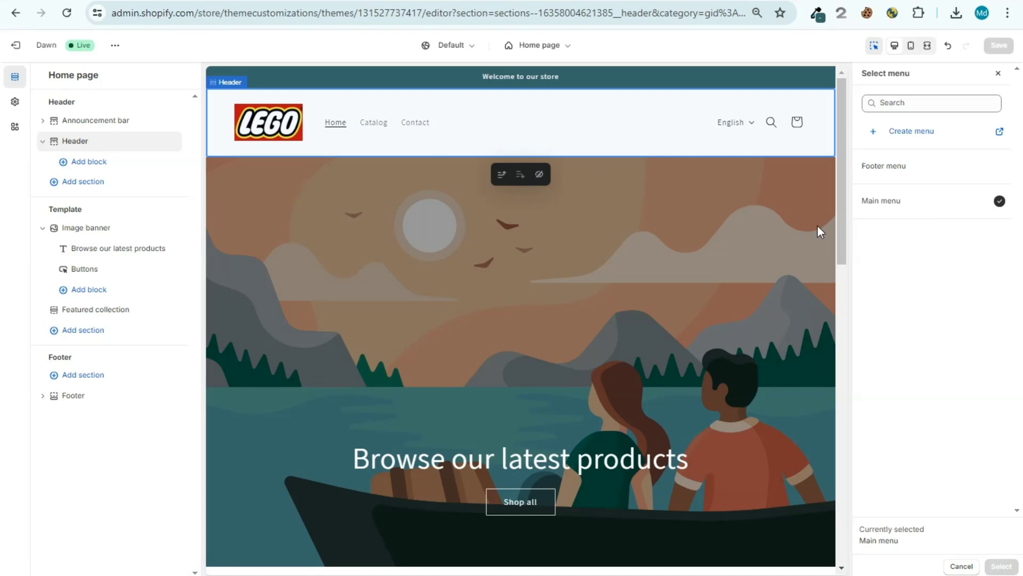
left_click(928, 170)
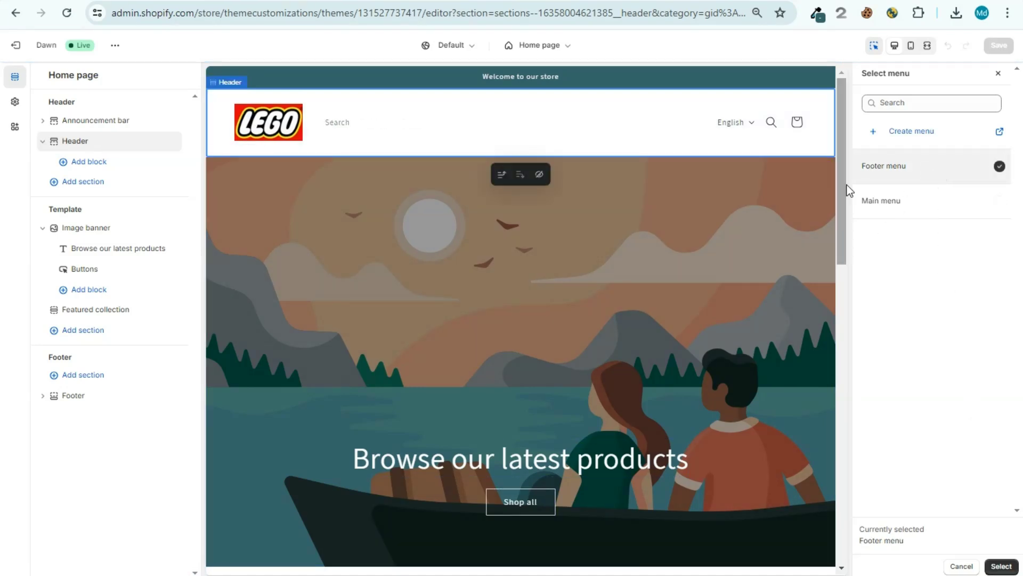
Step: Compare the footer area in the theme preview and on the storefront, and set the header's menu back to Main menu
left_click_drag(849, 191, 838, 552)
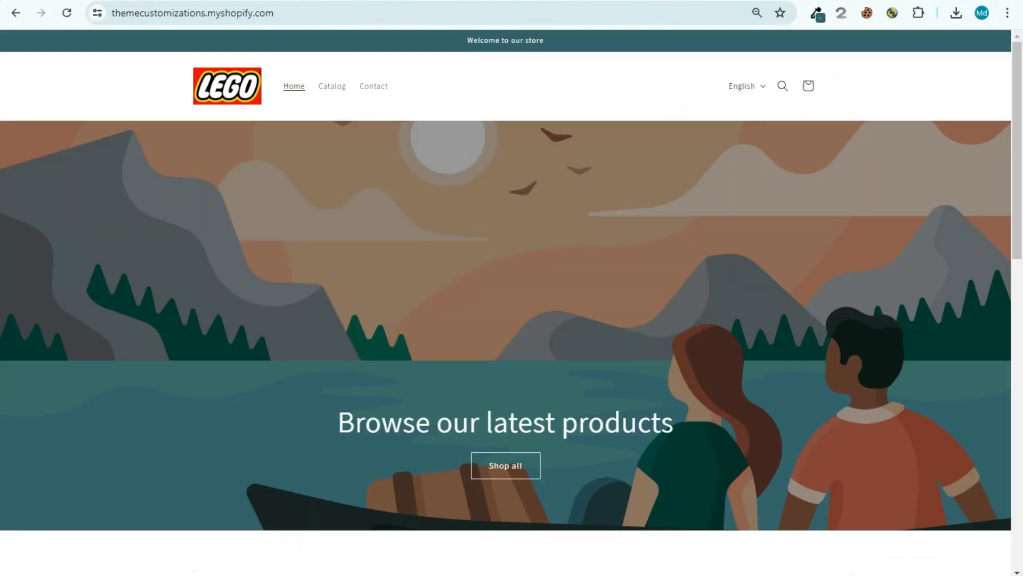
scroll(498, 504, "down", 15)
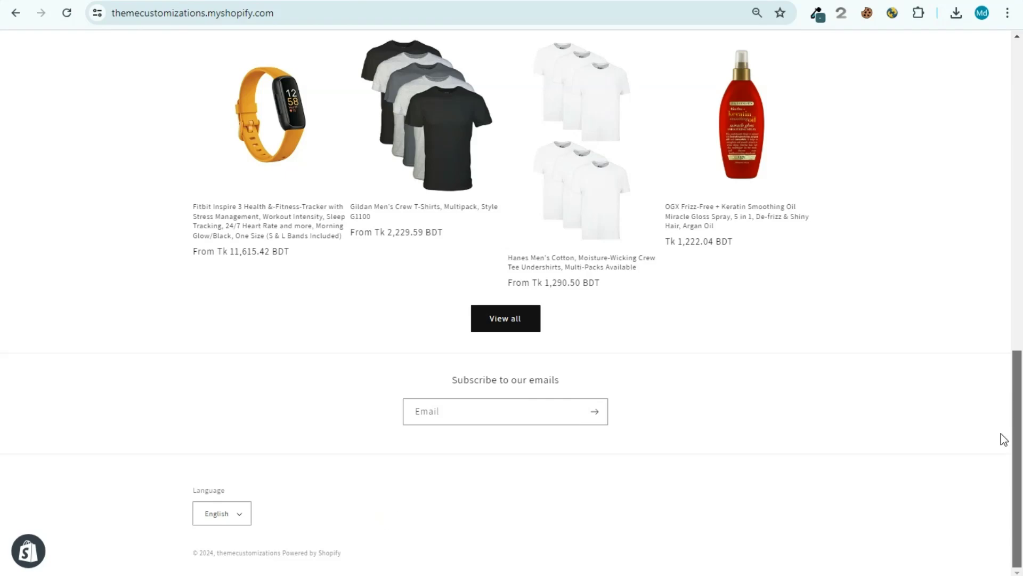
scroll(843, 405, "up", 8)
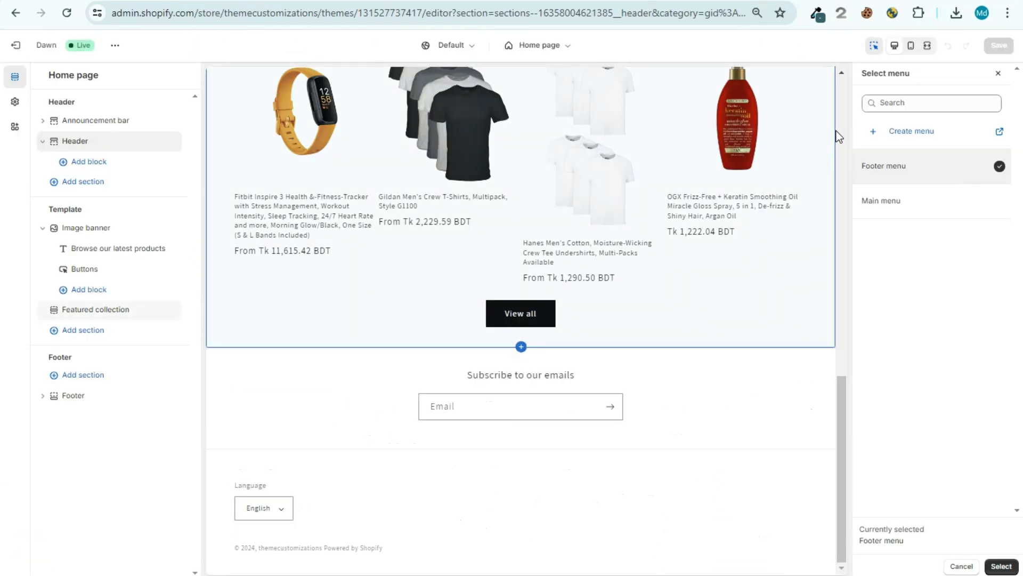
scroll(843, 113, "up", 10)
scroll(841, 126, "up", 2)
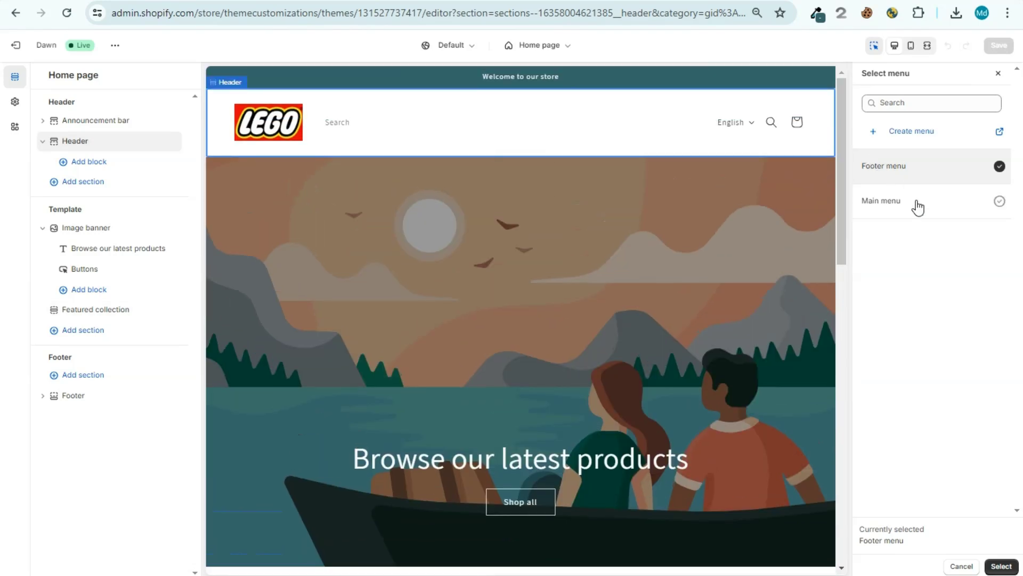
left_click(913, 203)
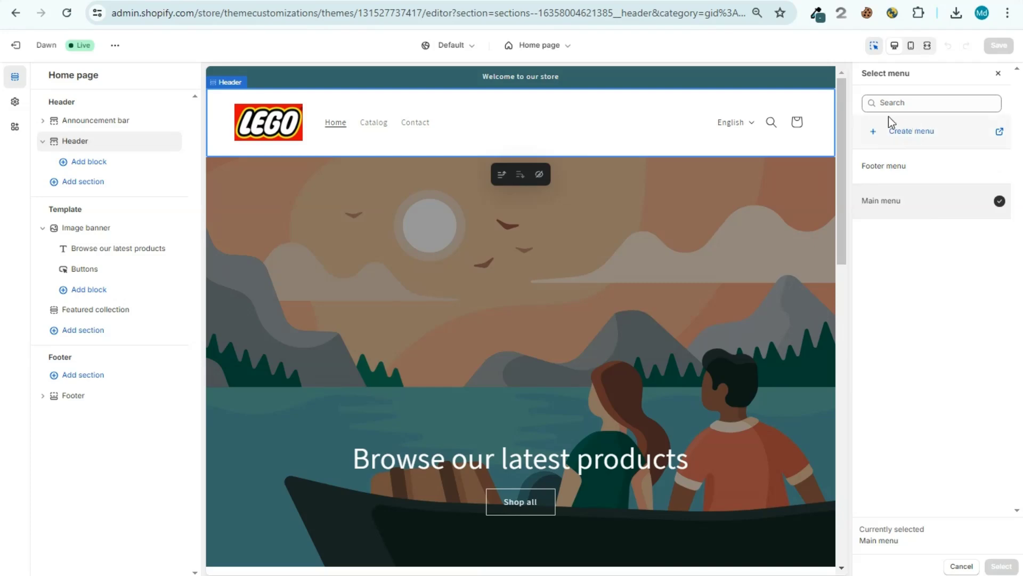
Step: Exit the theme editor and open the Main menu from the online store's navigation settings
left_click(15, 45)
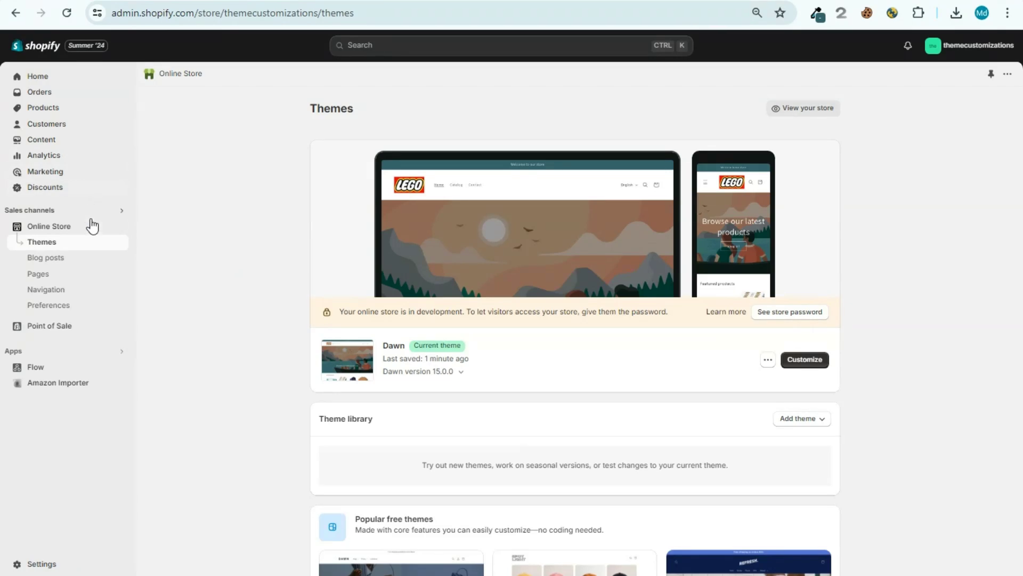
left_click(53, 295)
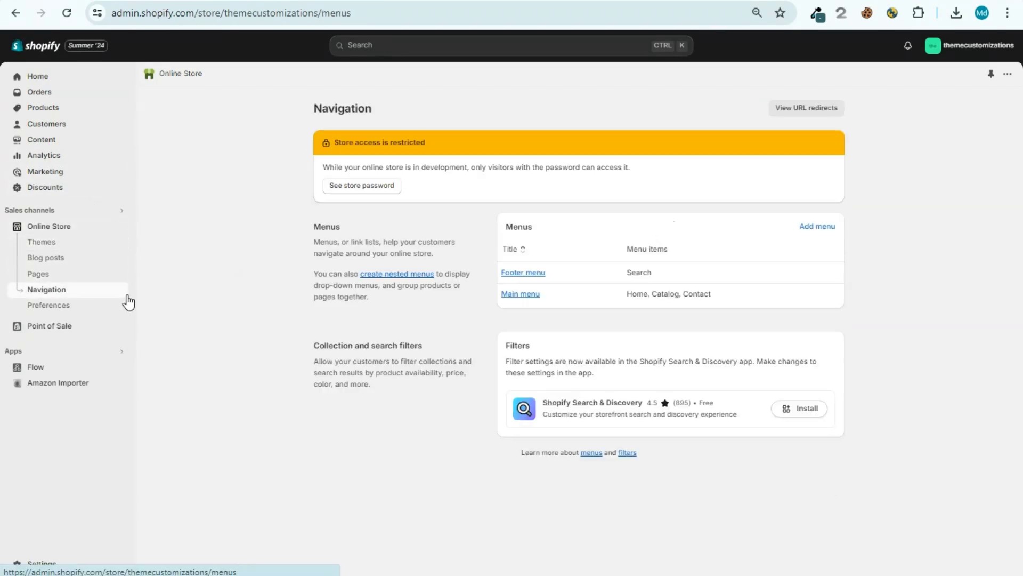
left_click(516, 294)
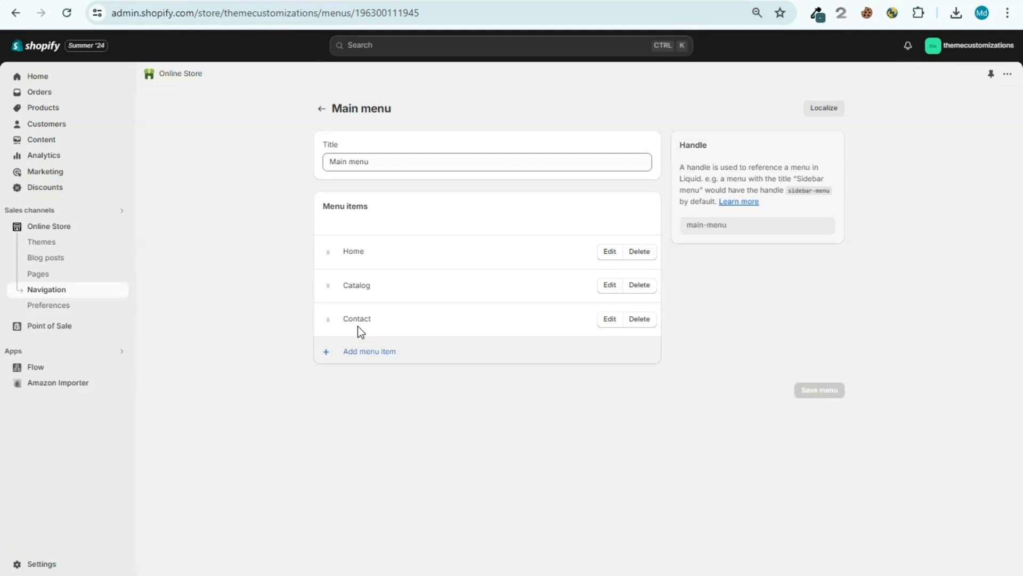
Step: Add a menu item named Service with the link # to the Main menu
left_click(360, 352)
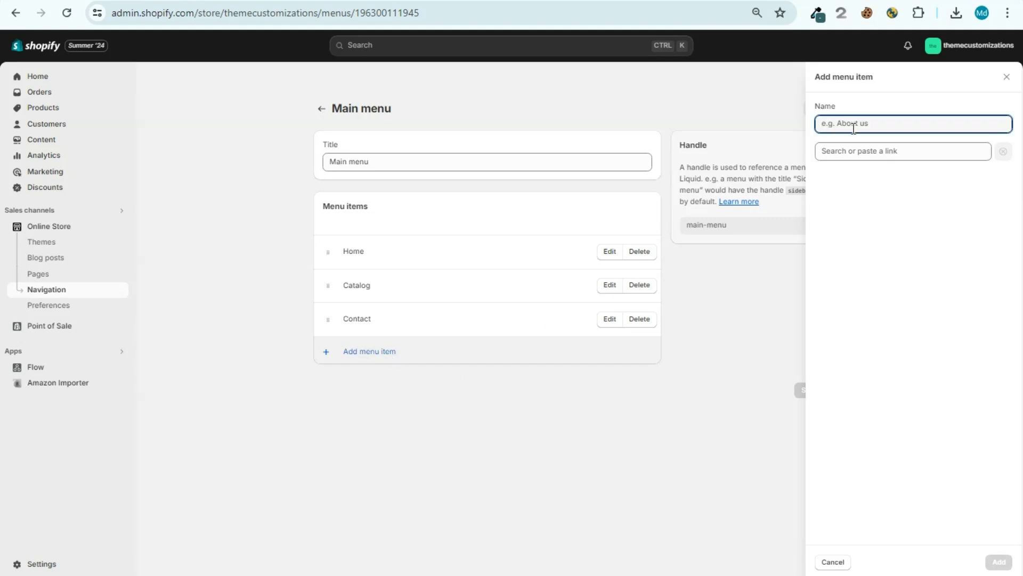
type("Service")
left_click(868, 151)
type("#")
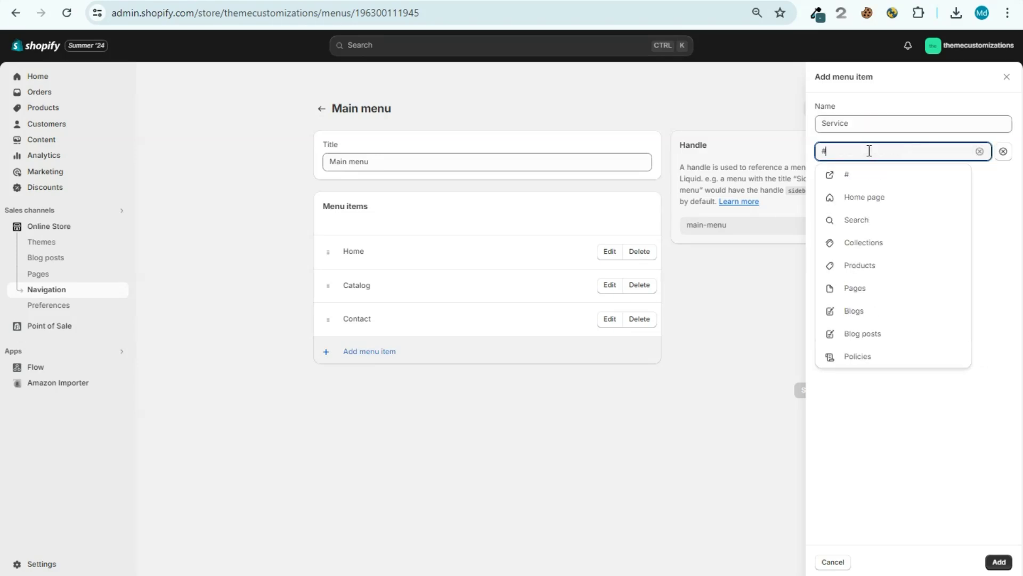
left_click(869, 179)
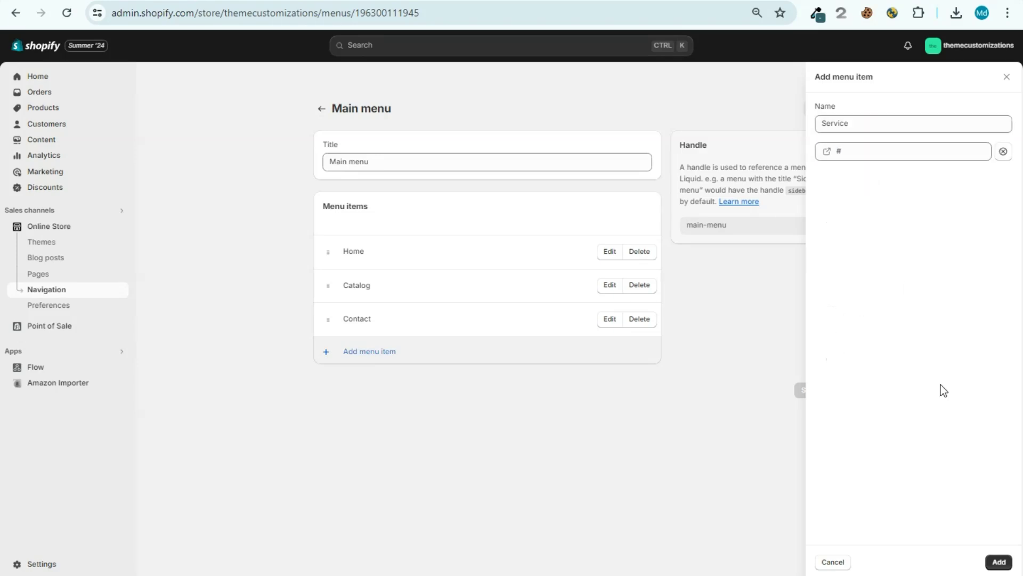
left_click(999, 562)
Step: Add a menu item named About with the link # to the Main menu
left_click(451, 385)
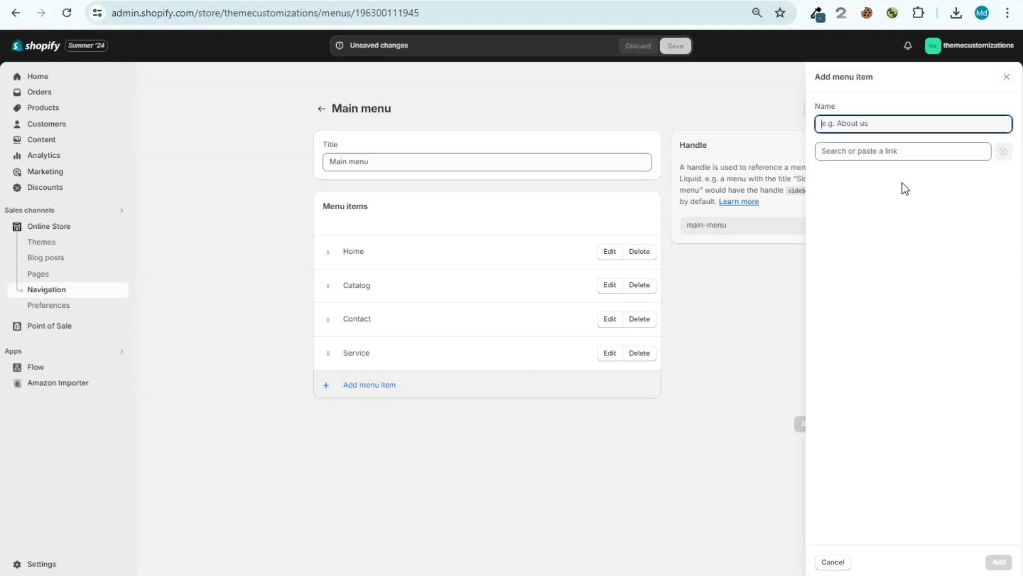
type("About")
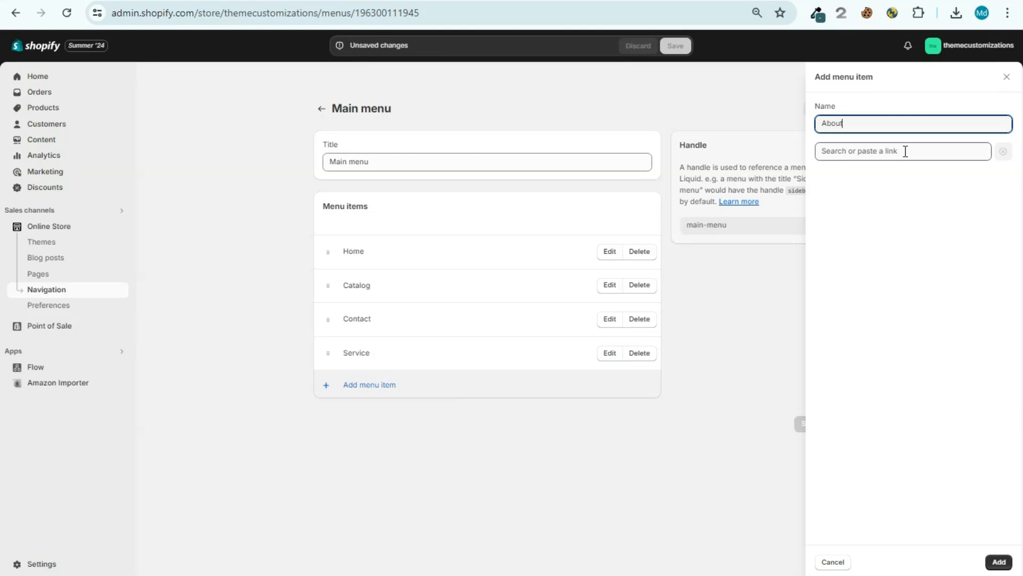
left_click(906, 152)
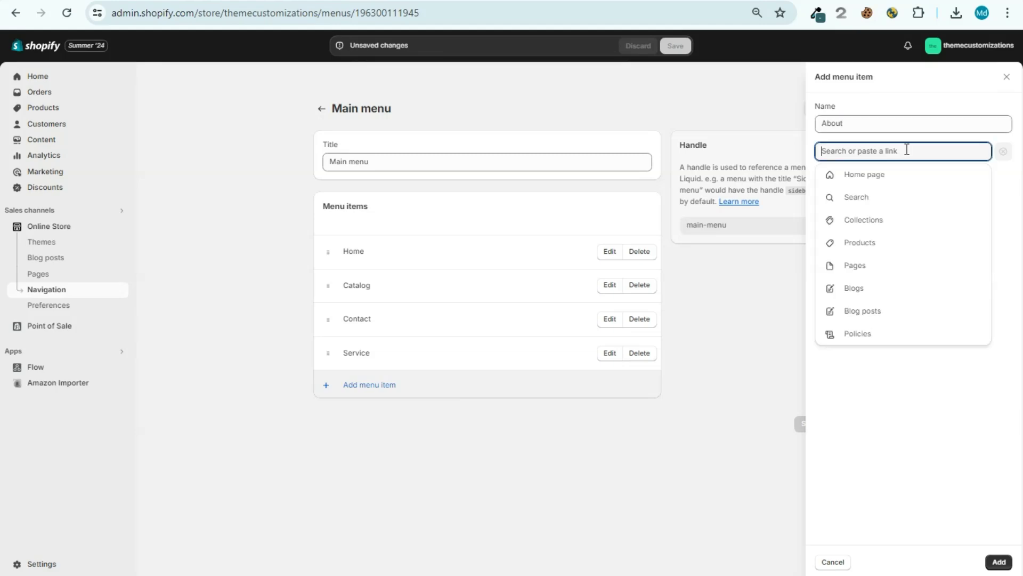
type("a")
key("BackSpace")
left_click(909, 152)
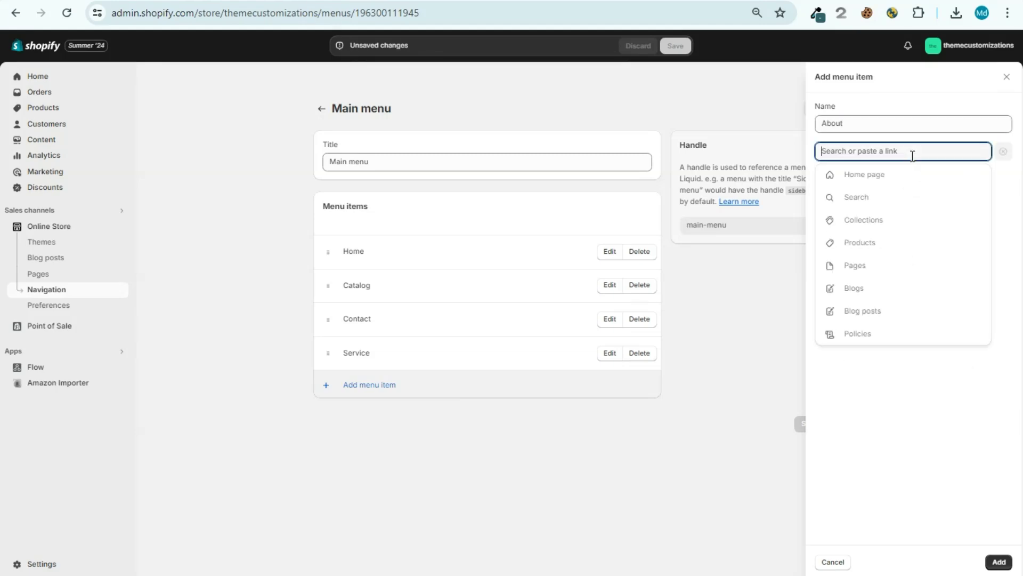
type("#")
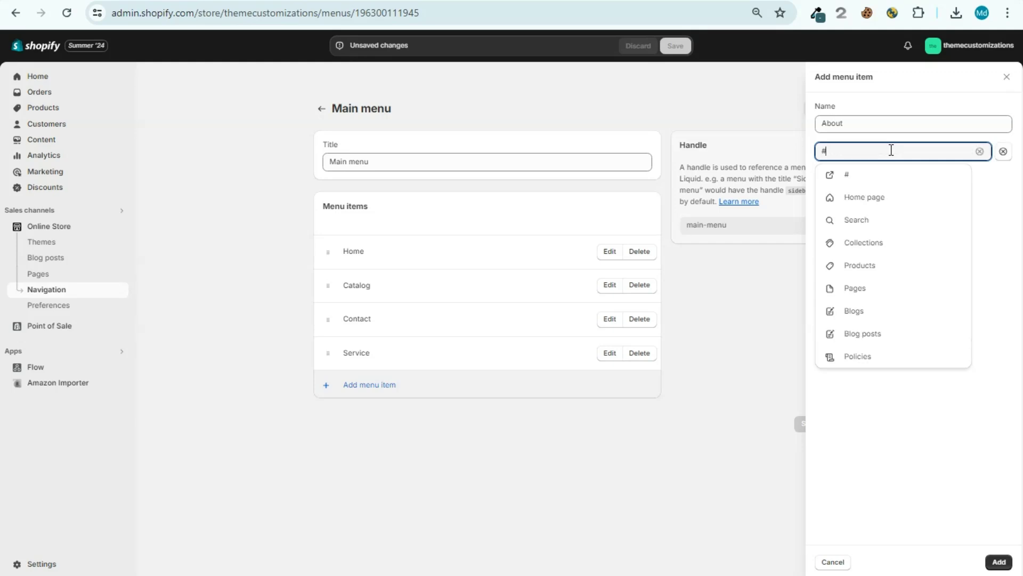
left_click(880, 175)
left_click(999, 562)
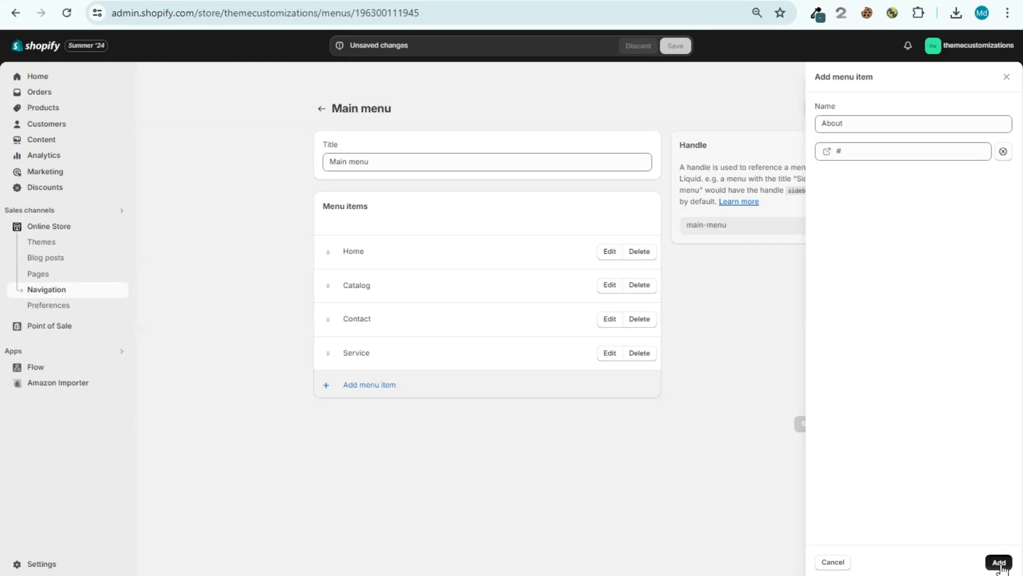
Step: Add a menu item named Product with the link # to the Main menu
left_click(525, 419)
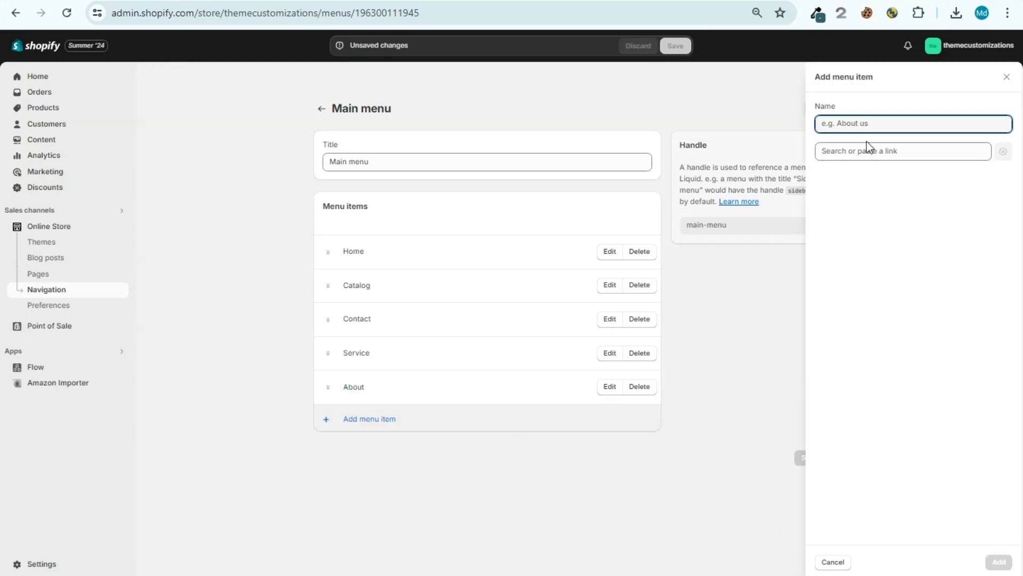
type("Proc")
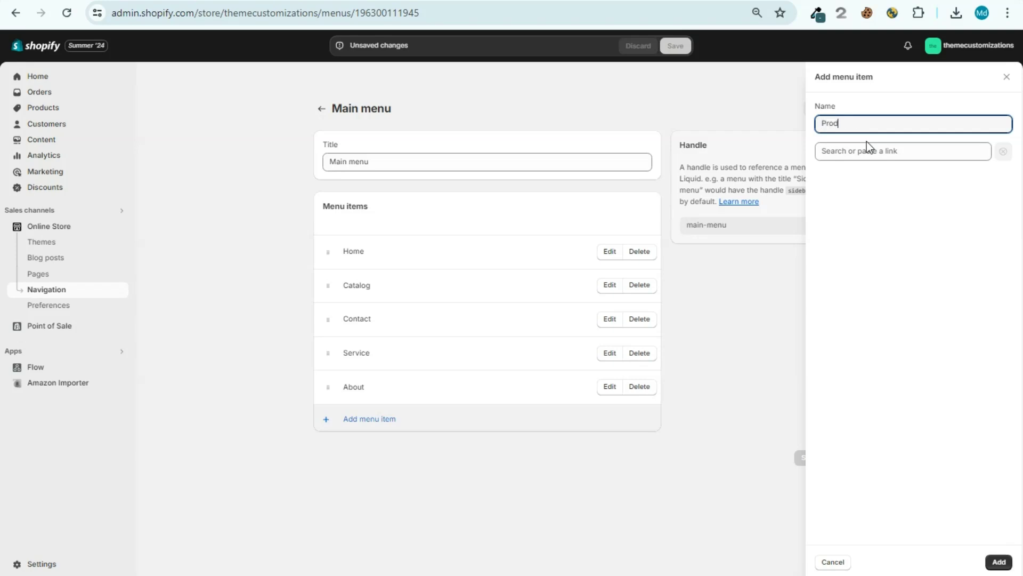
key("BackSpace")
type("duct")
left_click(868, 150)
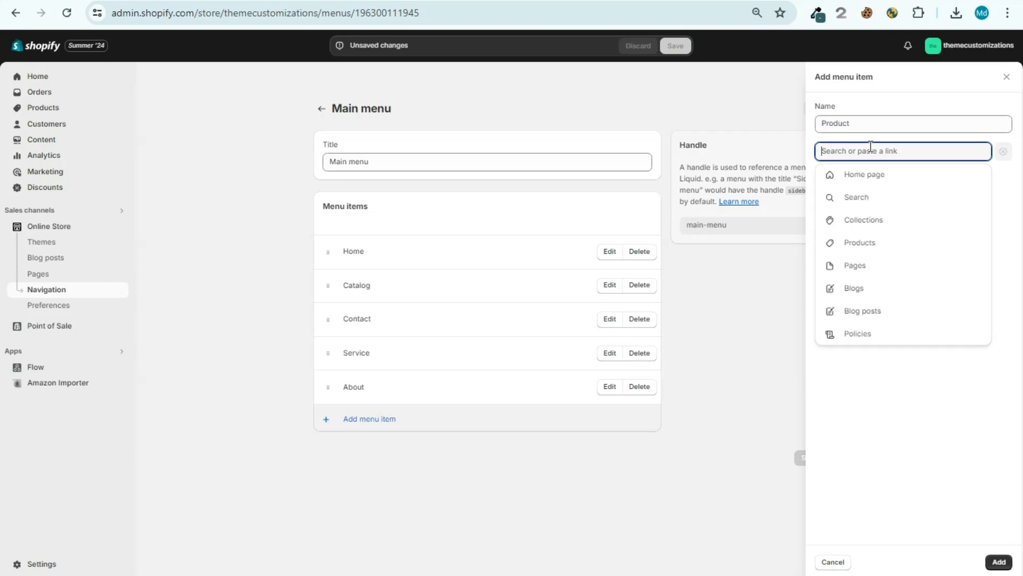
type("#")
left_click(883, 174)
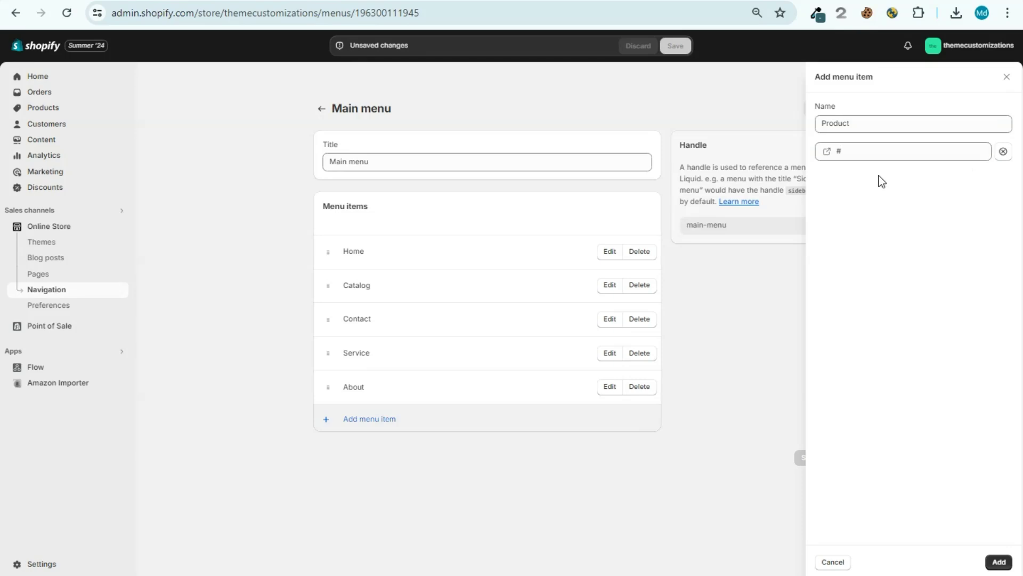
left_click(1010, 559)
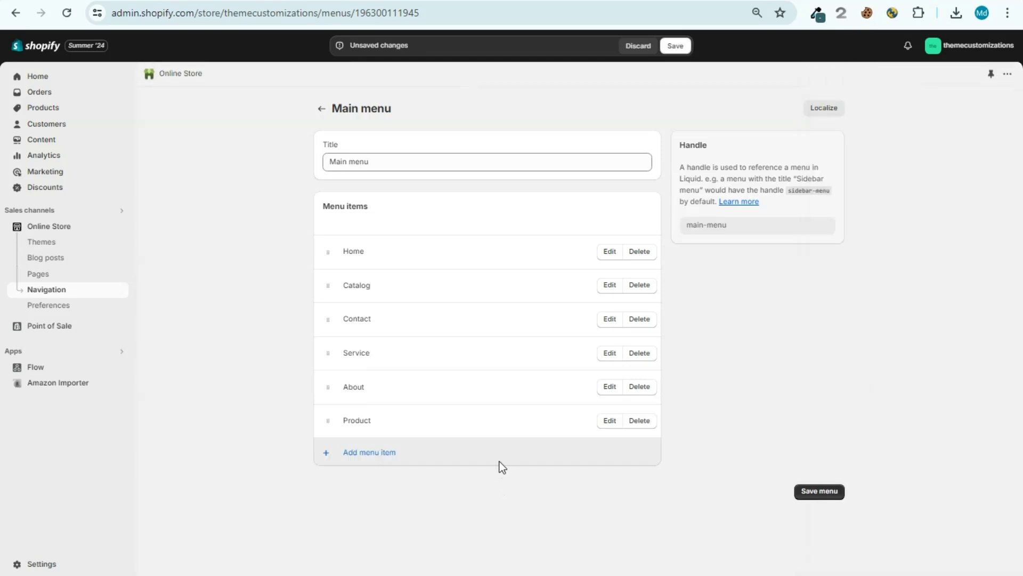
Step: Add a menu item named Order with the link # and save the Main menu
left_click(500, 461)
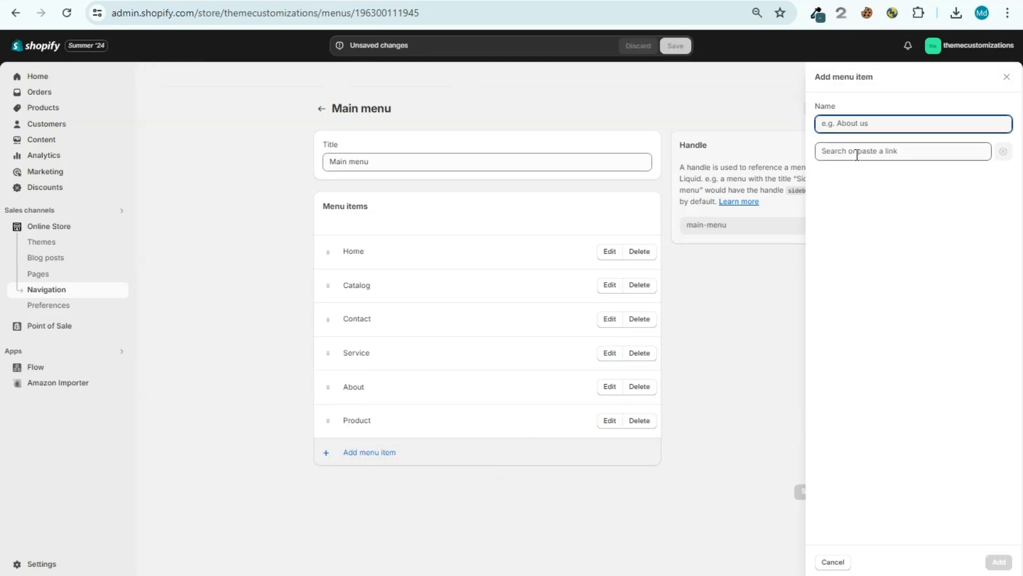
type("C")
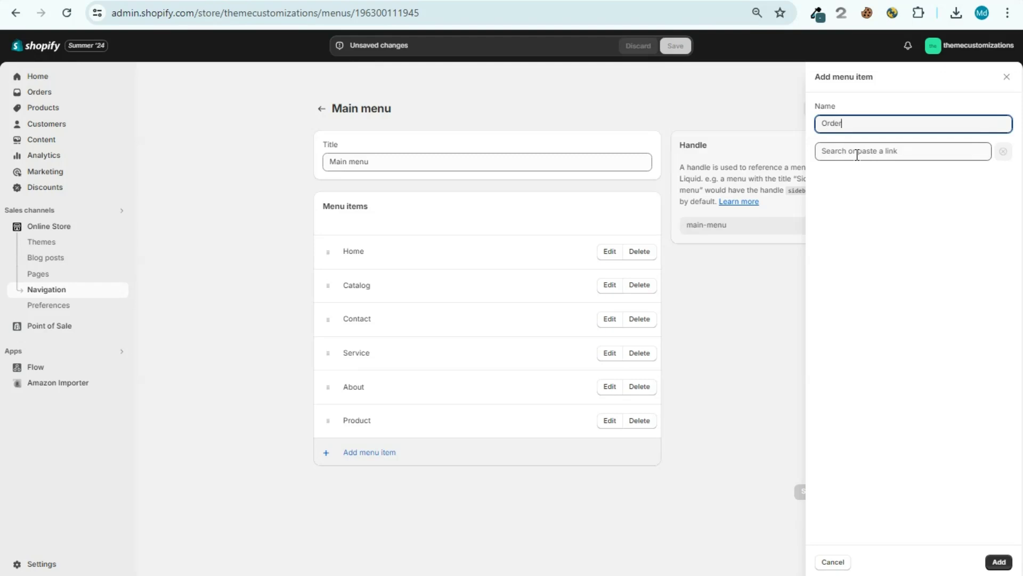
left_click(861, 151)
type("#")
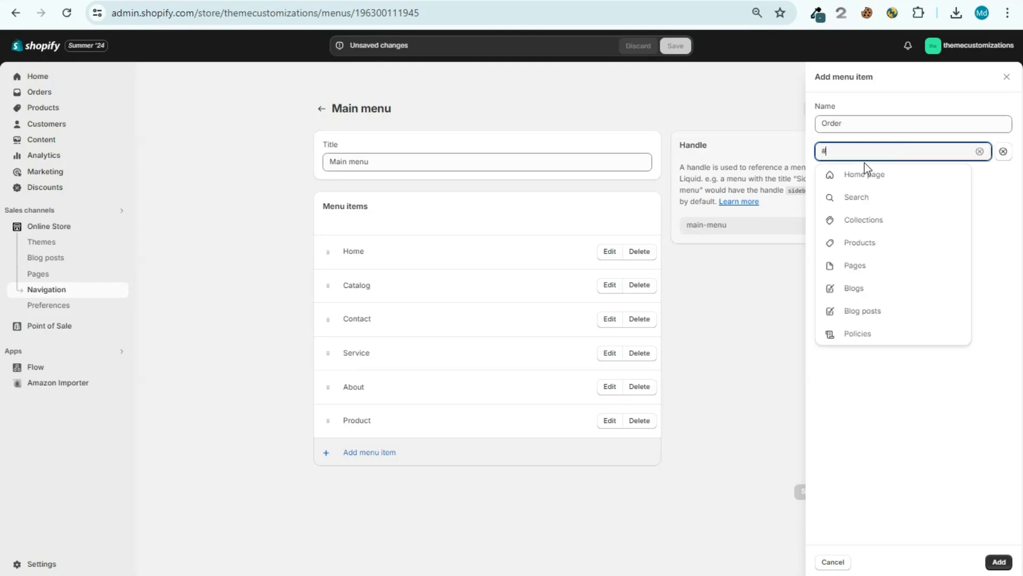
left_click(884, 176)
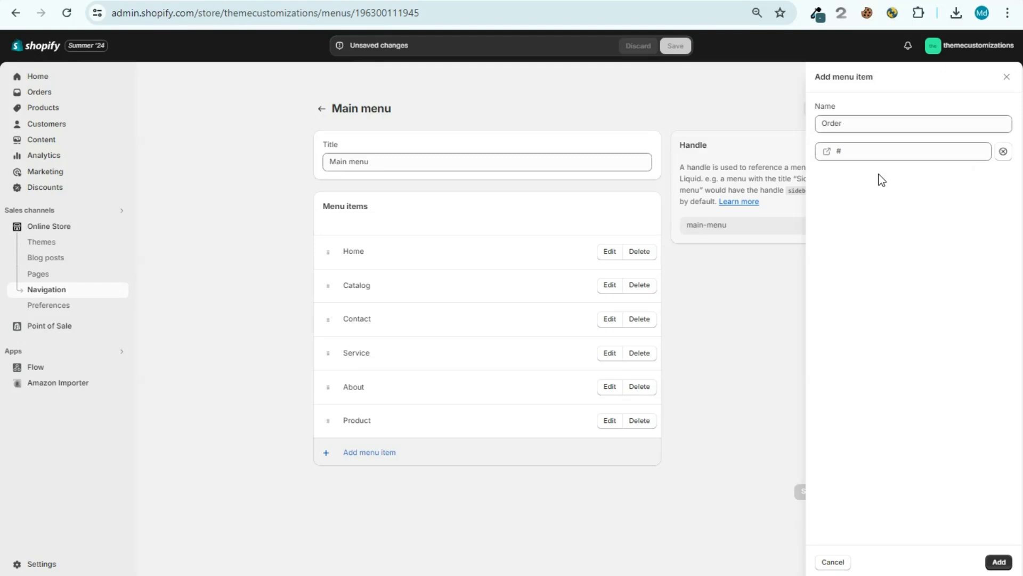
left_click(1000, 563)
left_click(820, 526)
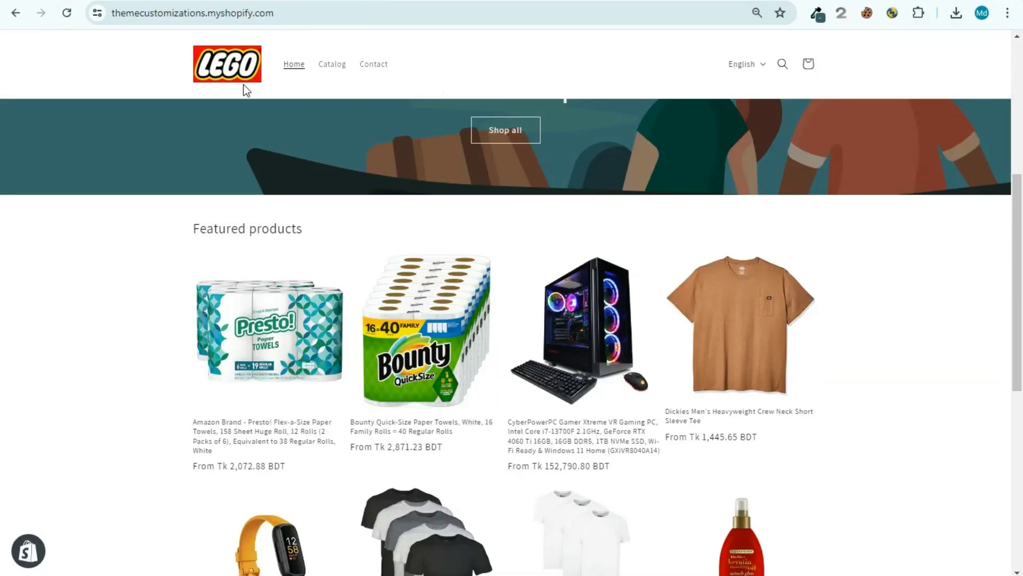
Step: Reload the storefront home page, check the header's navigation items, and return to the Main menu settings
left_click(67, 13)
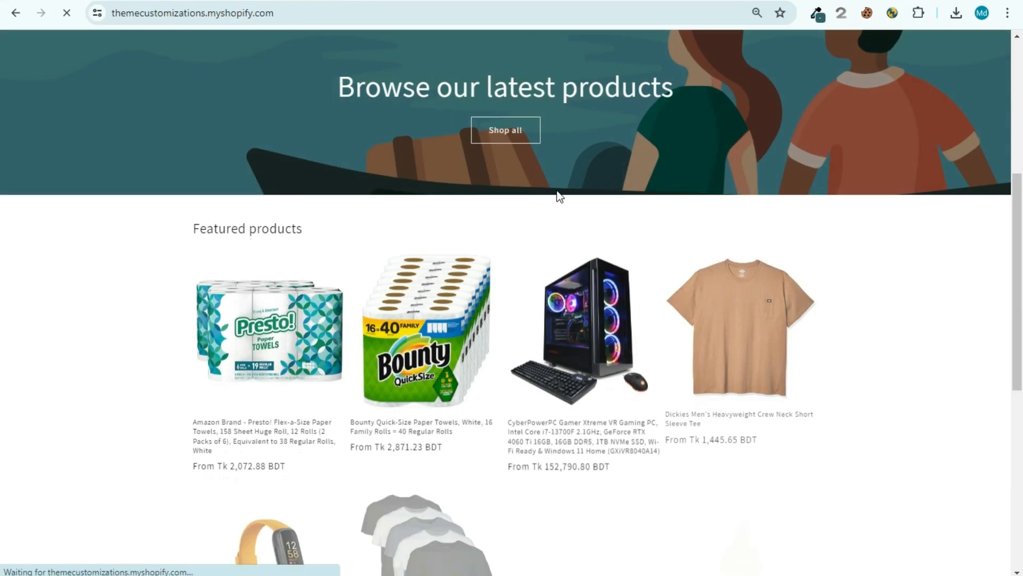
left_click_drag(1018, 213, 1018, 33)
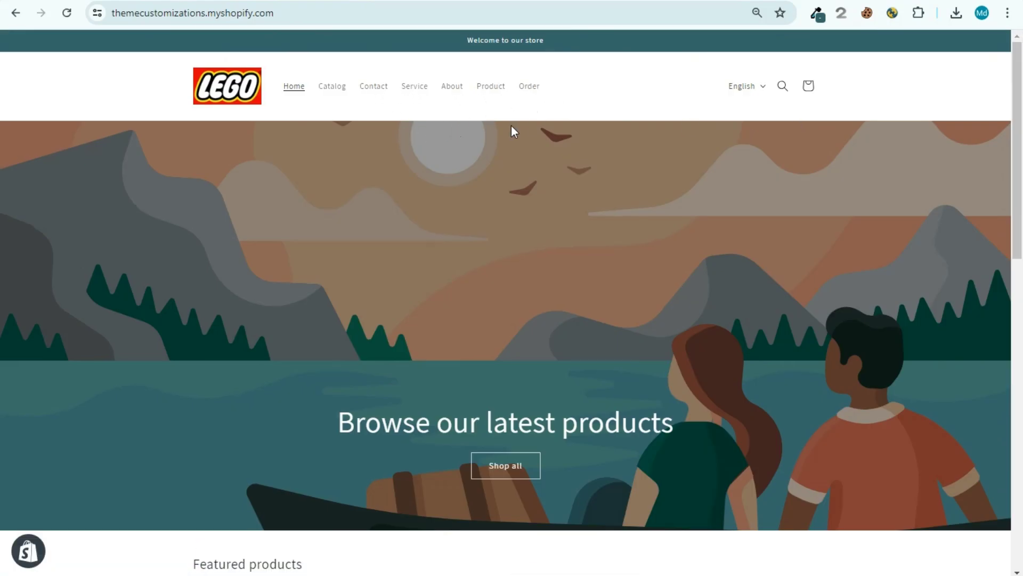
key("ctrl+Tab")
Step: Add a menu item named submenu with the link # to the Main menu
left_click(388, 485)
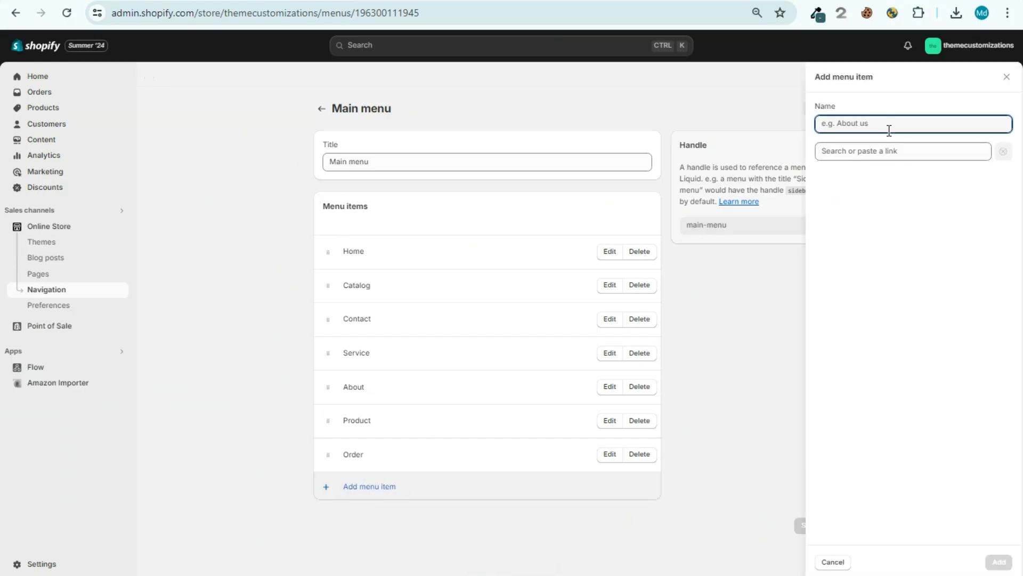
type("submenu")
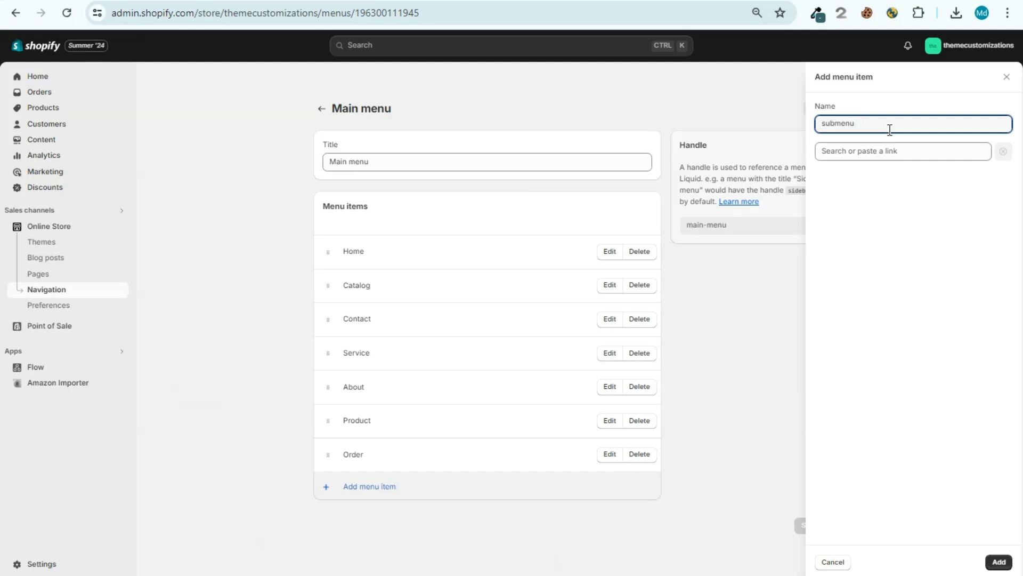
left_click(904, 150)
type("#")
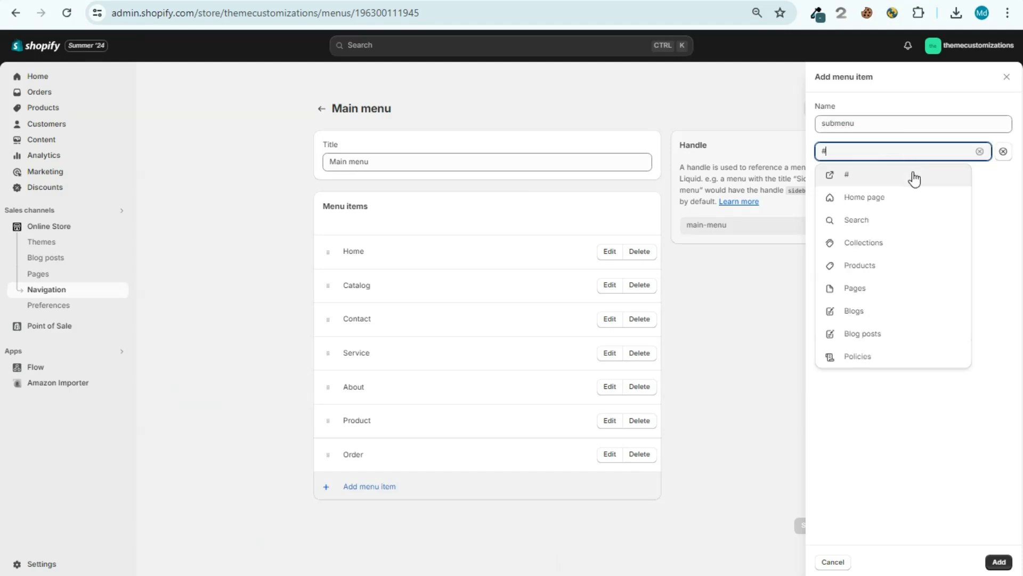
left_click(913, 176)
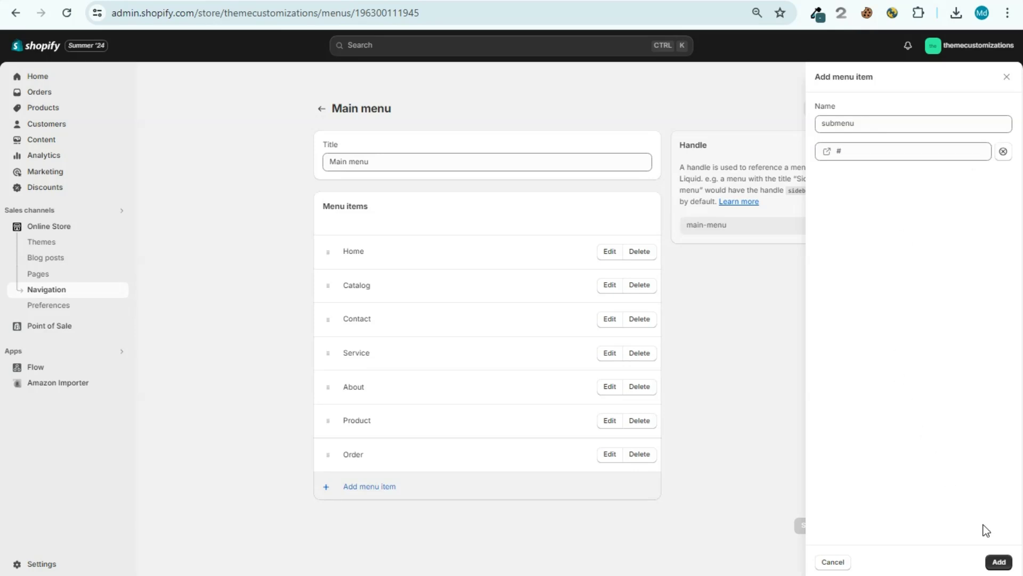
left_click(999, 562)
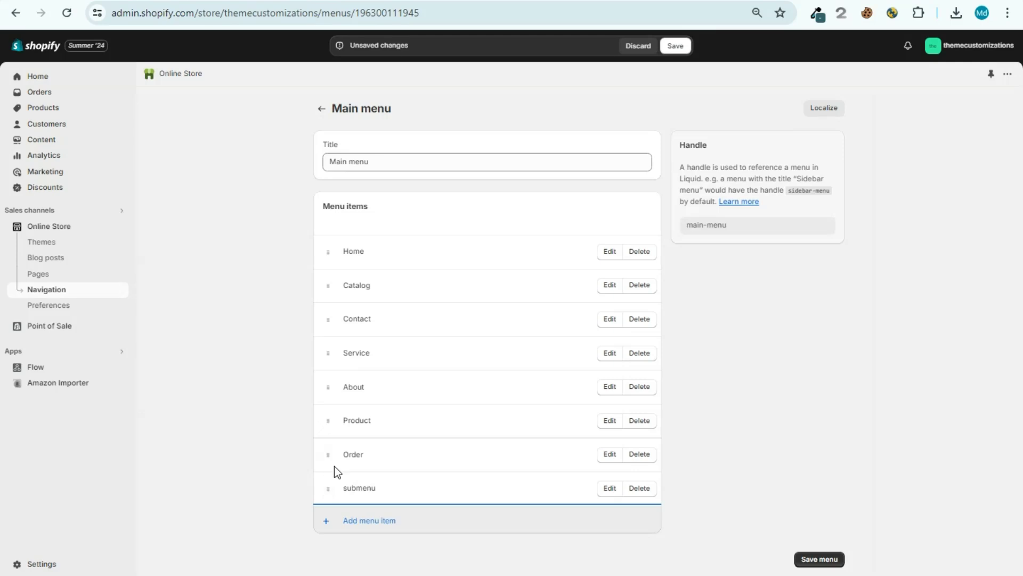
Step: Nest the submenu item under Product and save the Main menu
left_click_drag(331, 484, 345, 487)
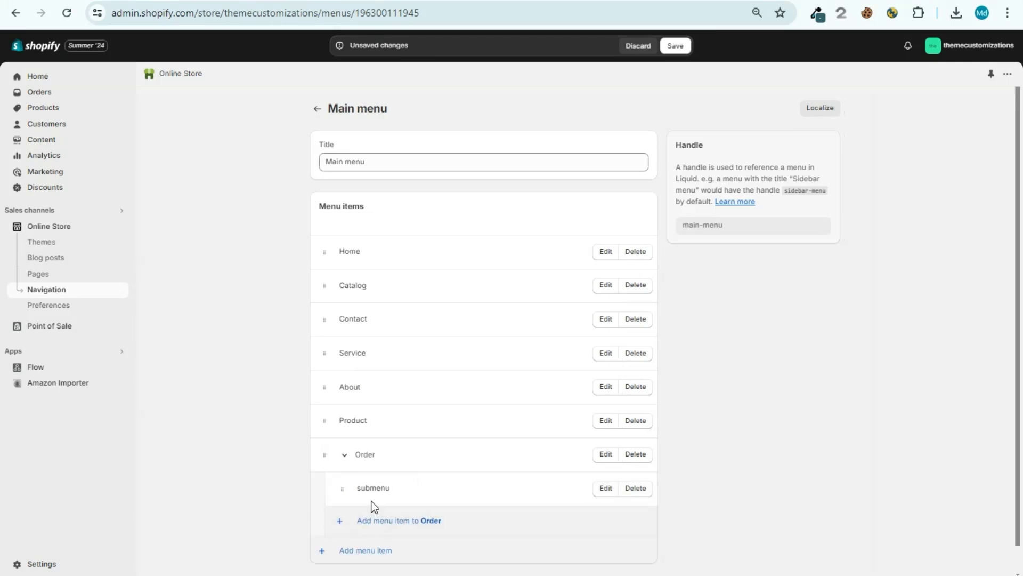
left_click_drag(338, 492, 348, 461)
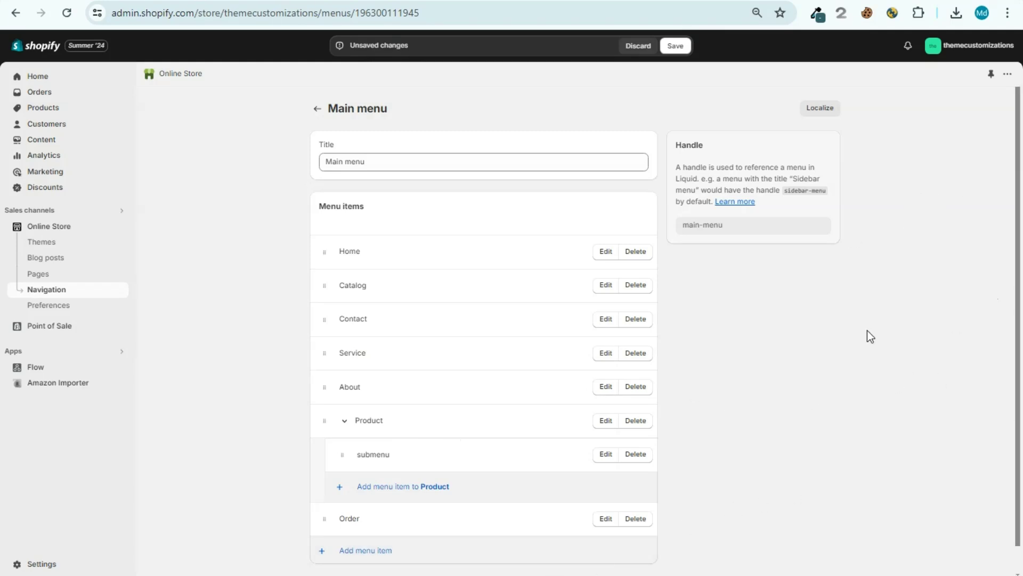
left_click(674, 46)
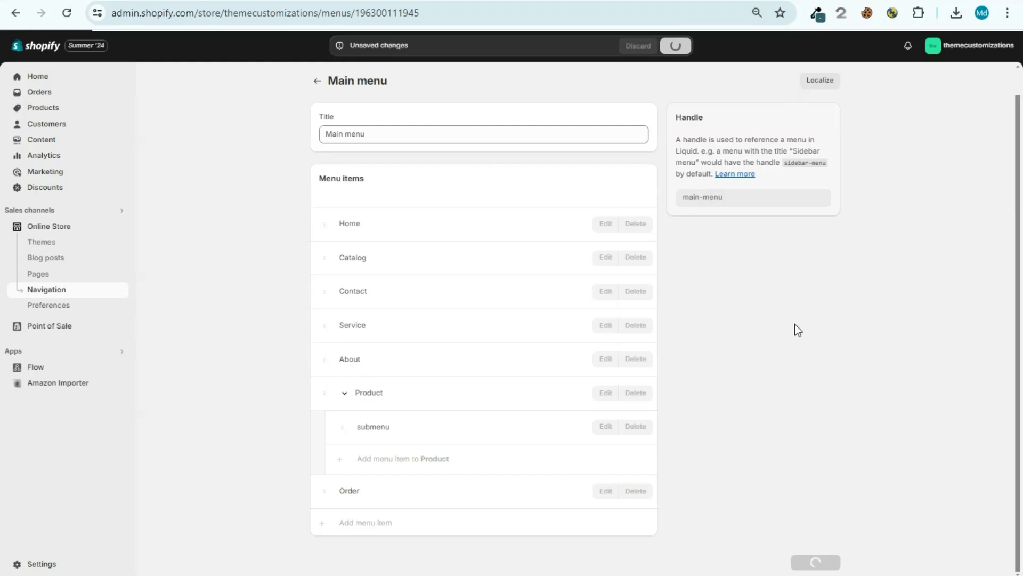
Step: Check the Product dropdown in the storefront header for its nested item, and close it again
left_click(229, 1)
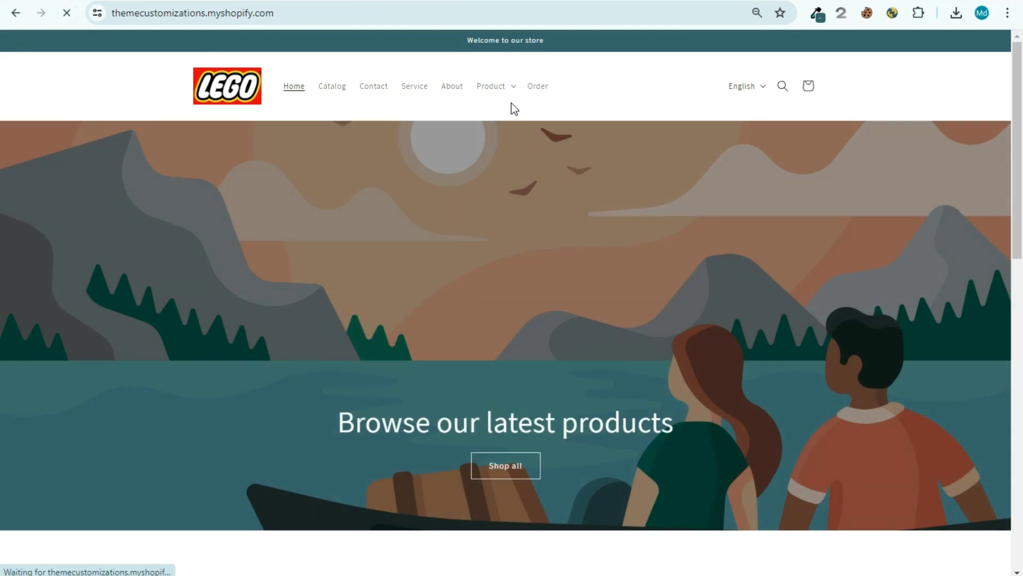
left_click(511, 100)
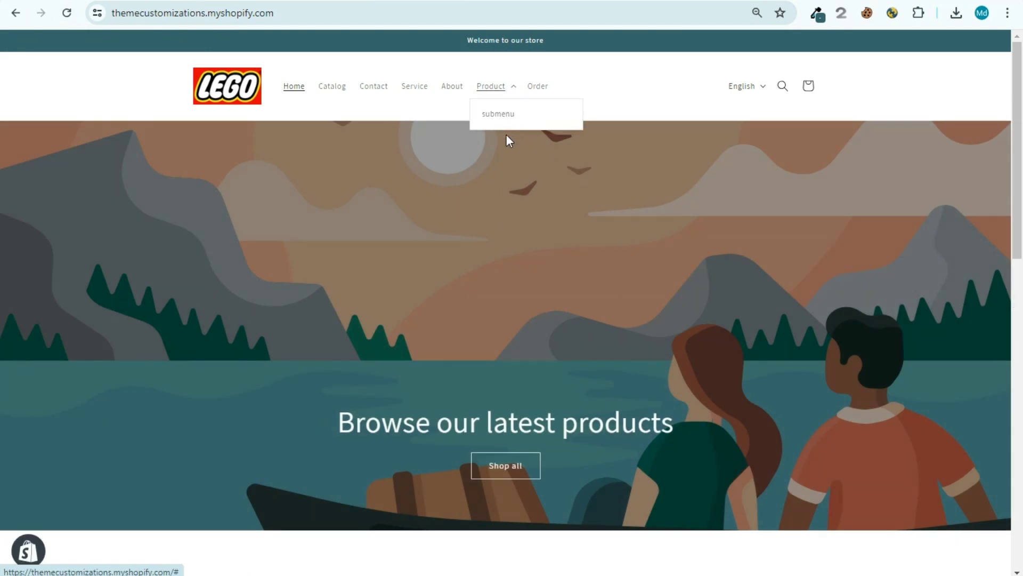
left_click(660, 119)
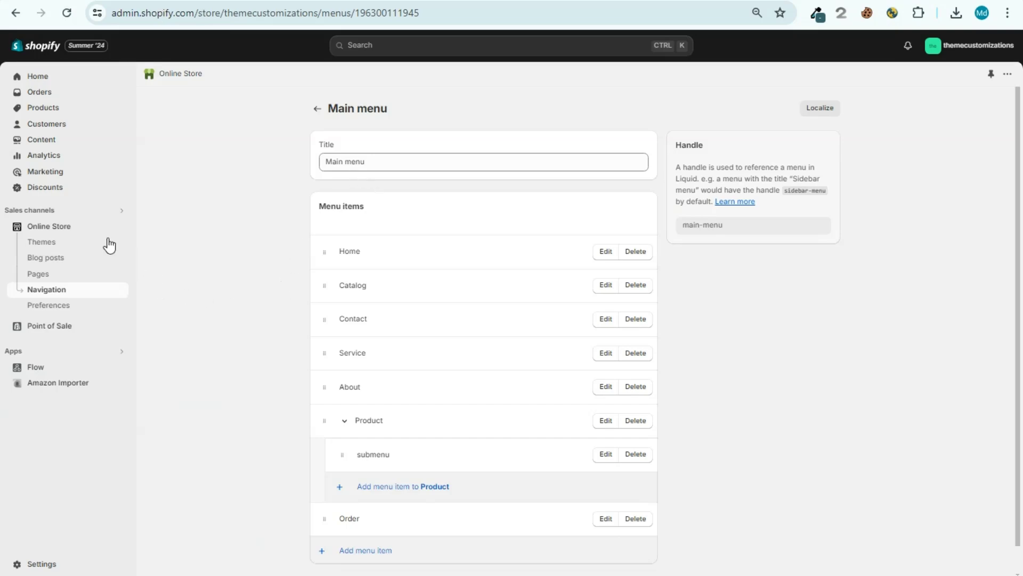
Step: Open the Dawn theme in the theme editor to view the header navigation, and exit back to the themes page
left_click(82, 233)
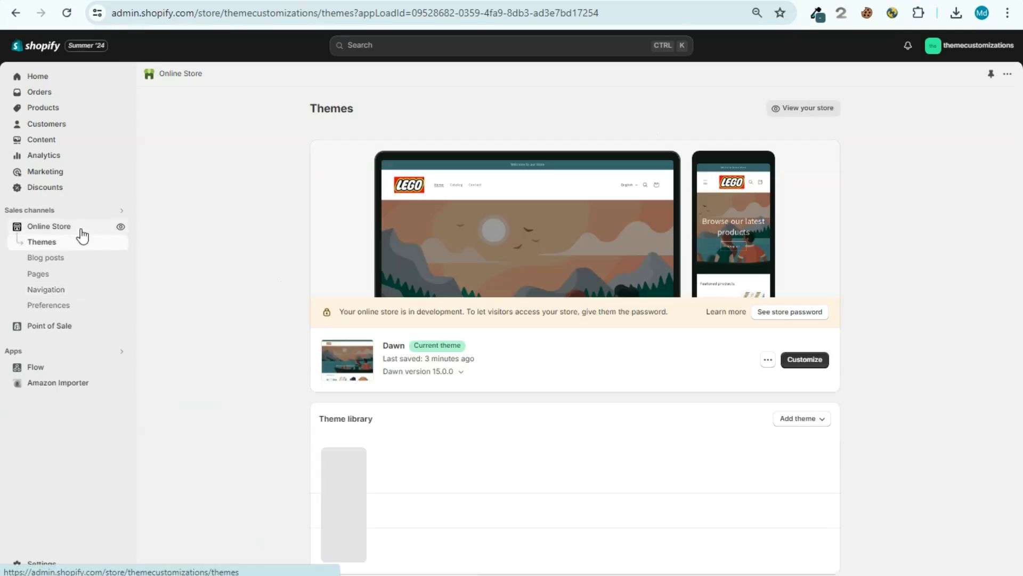
left_click(800, 363)
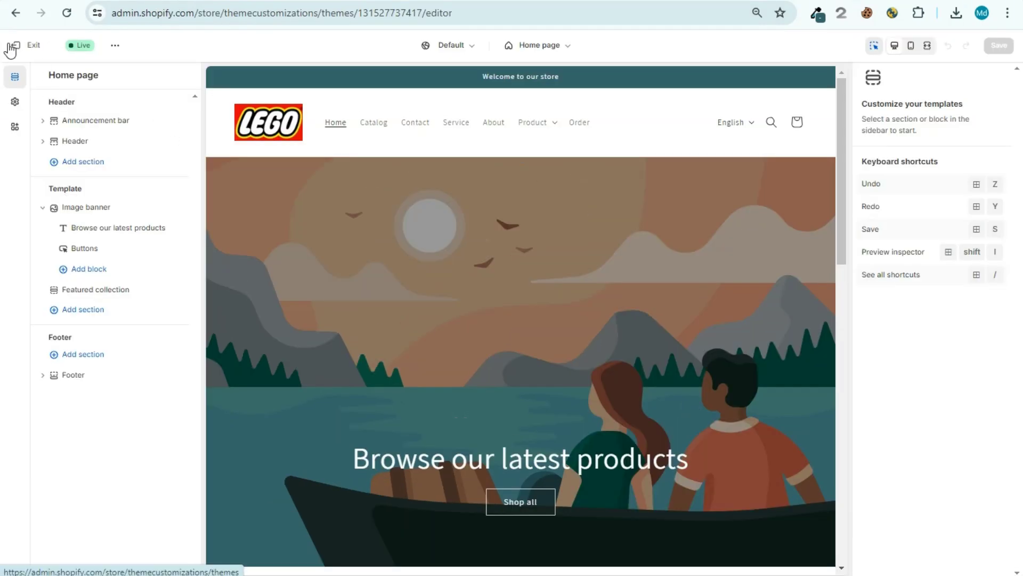
left_click(88, 93)
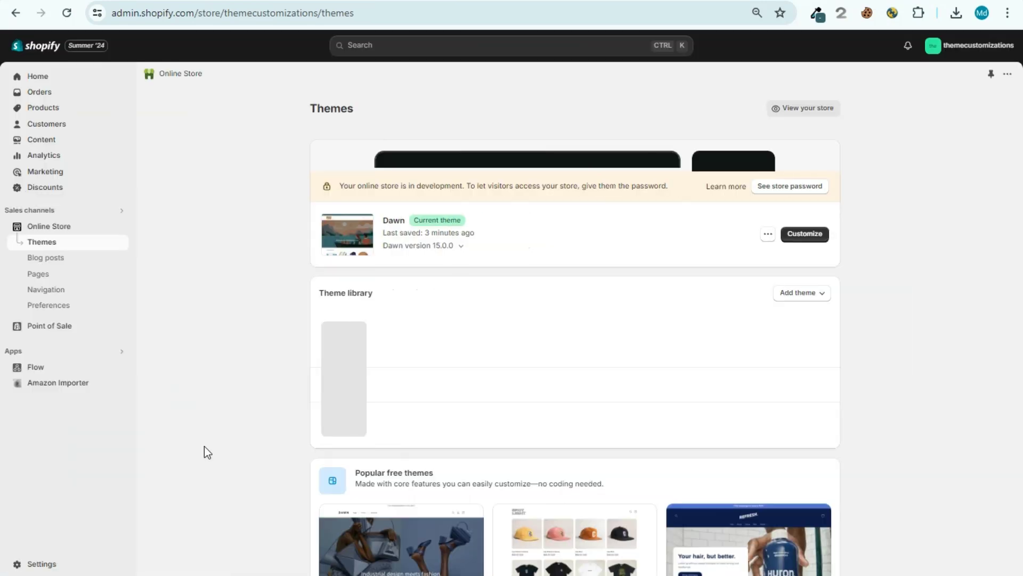
Step: Turn on Show login links in the store's customer accounts settings
left_click(42, 563)
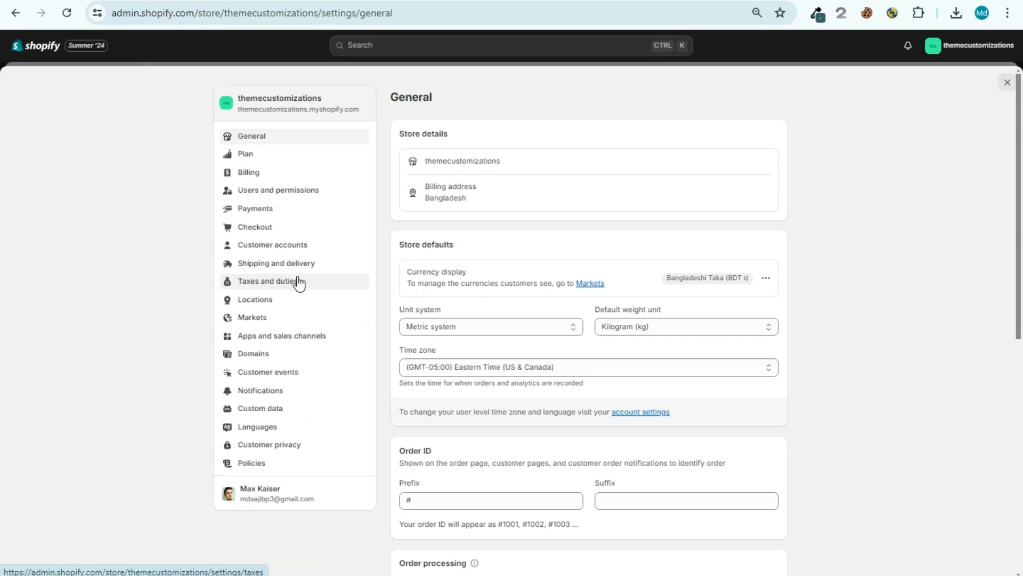
left_click(292, 248)
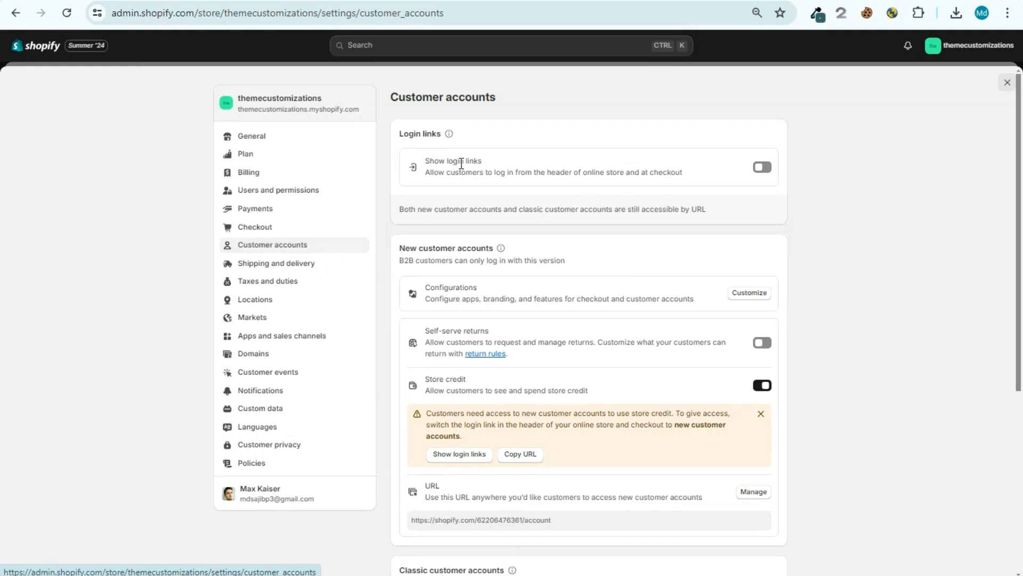
left_click(752, 167)
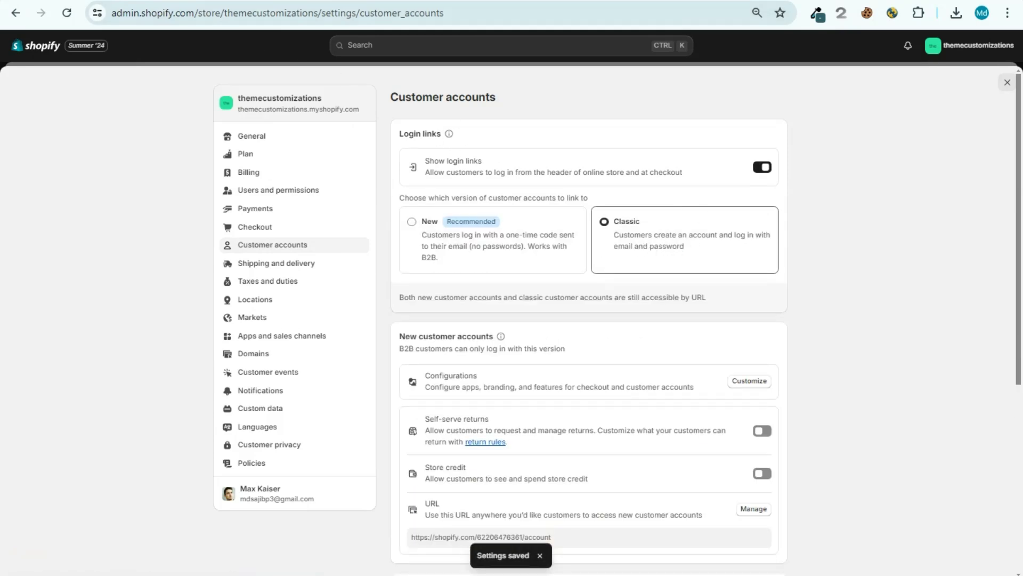
Step: Reload the storefront and open the account login page from the header to view its form
key("ctrl+Tab")
left_click(66, 13)
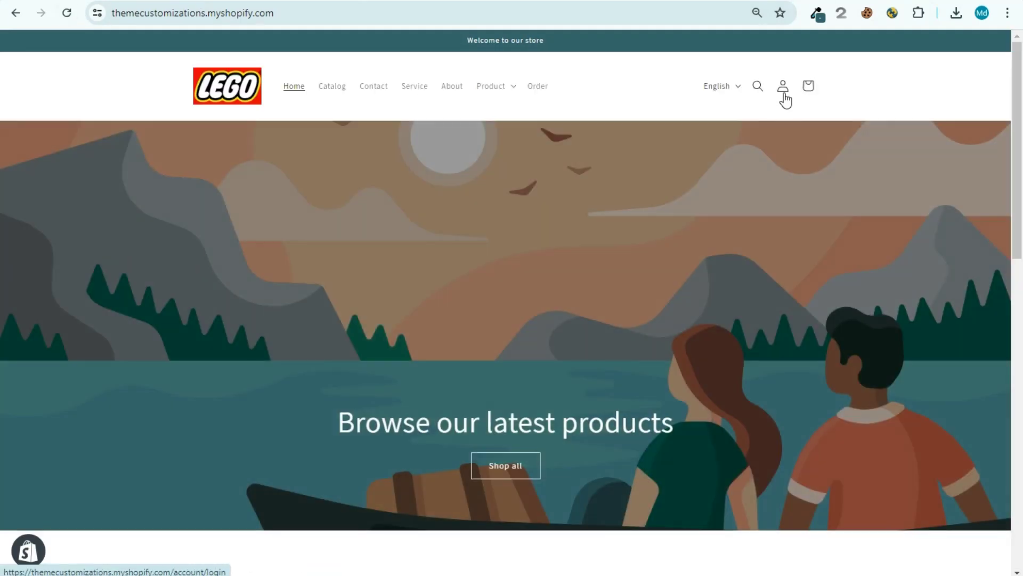
left_click(783, 91)
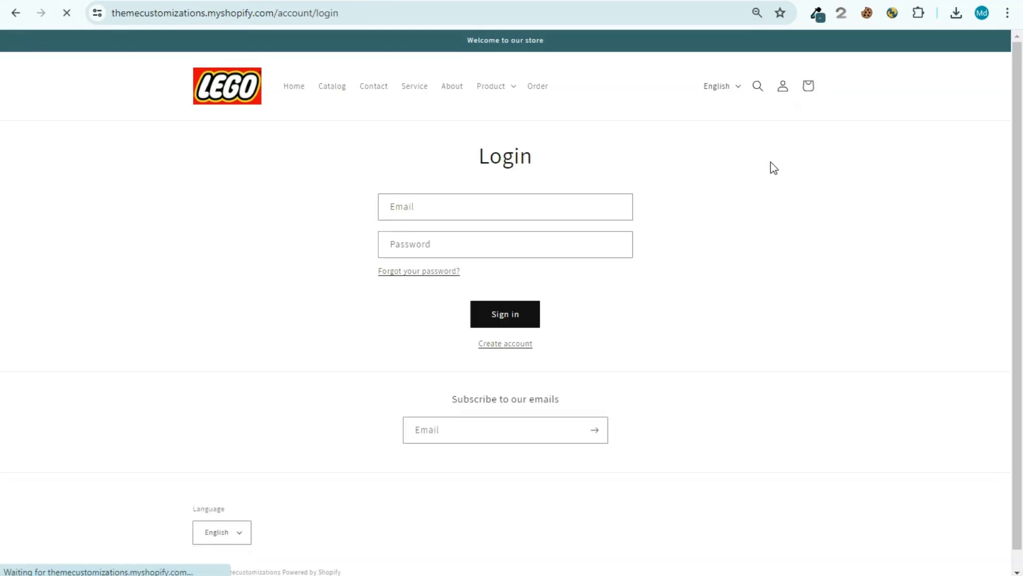
scroll(1021, 238, "down", 1)
scroll(1021, 235, "down", 1)
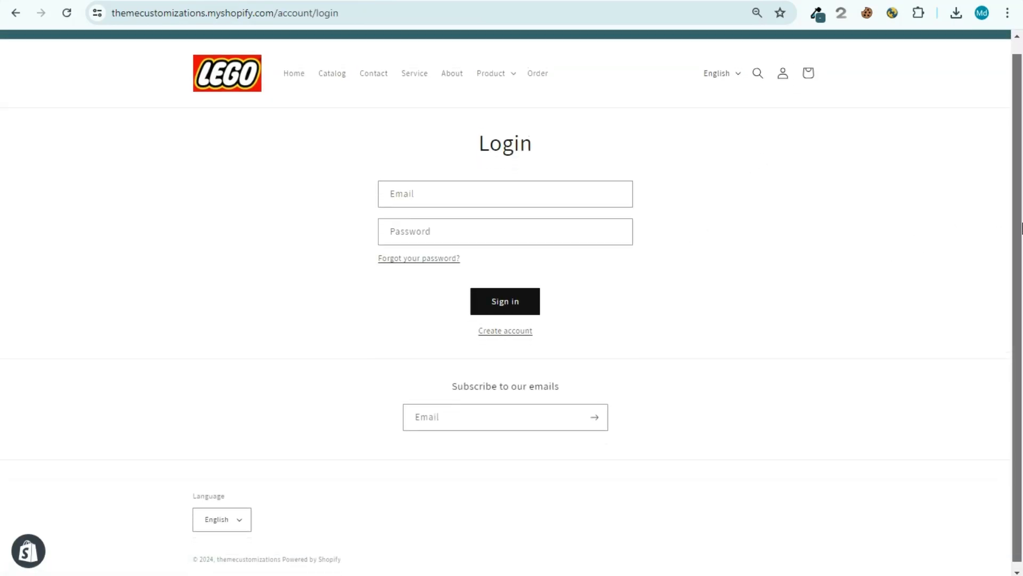
Step: Open the Create account page, look through its name, email and password fields, and return to the login page
left_click(517, 337)
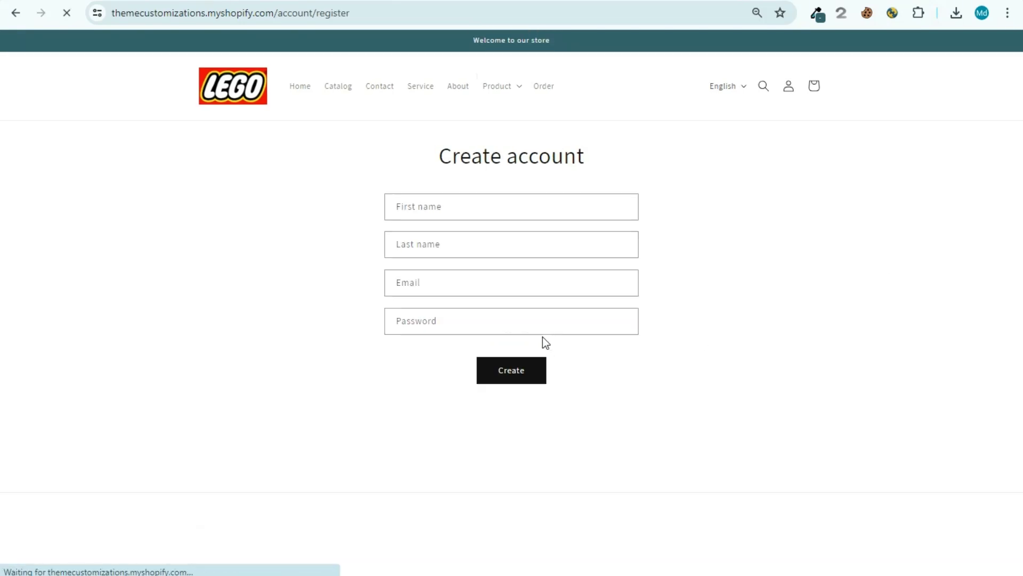
left_click(488, 208)
left_click(450, 244)
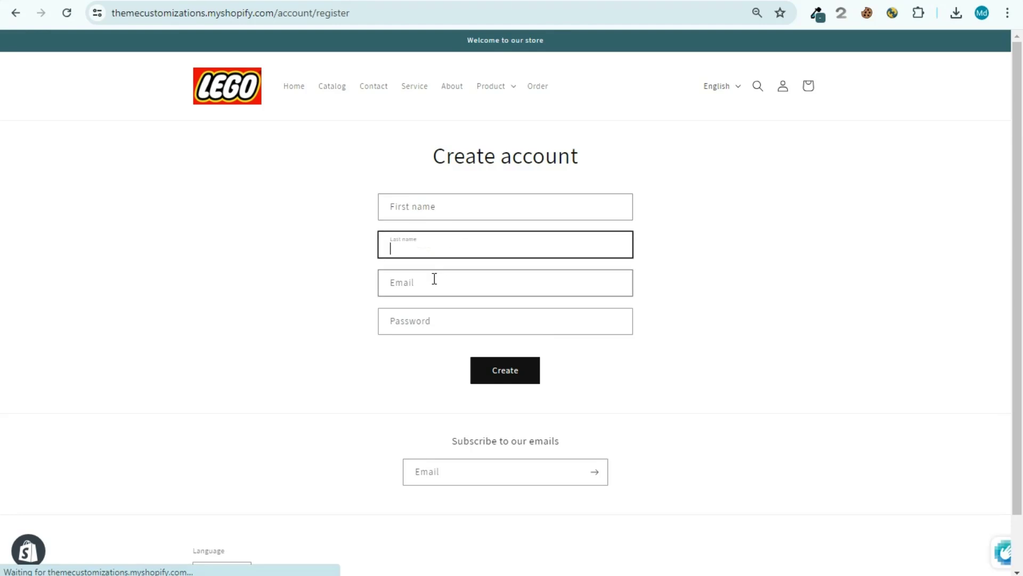
left_click(434, 280)
left_click(421, 320)
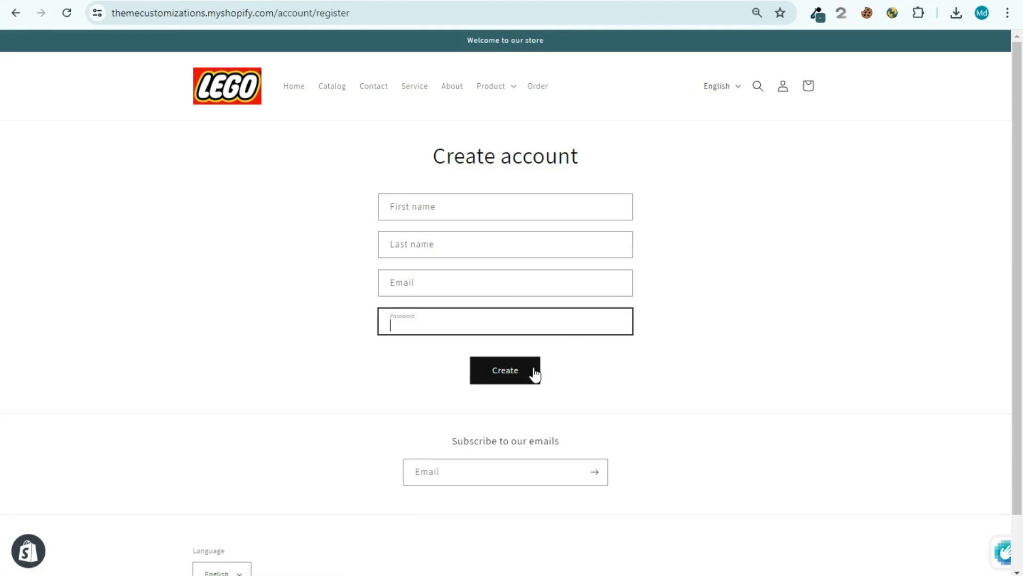
left_click(784, 87)
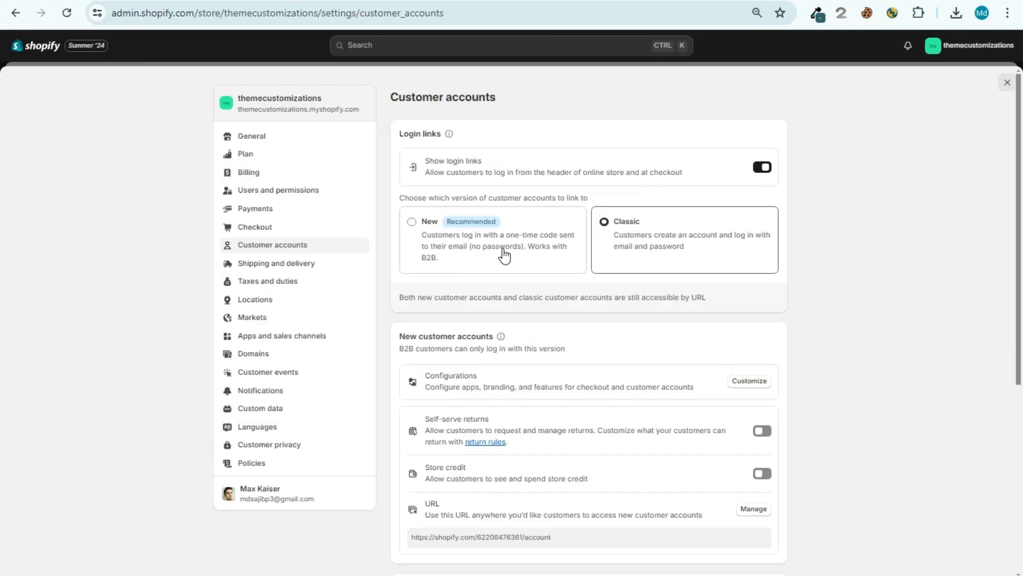
Step: Switch the login links to the New customer accounts version and reload the storefront's login and registration pages
left_click(503, 255)
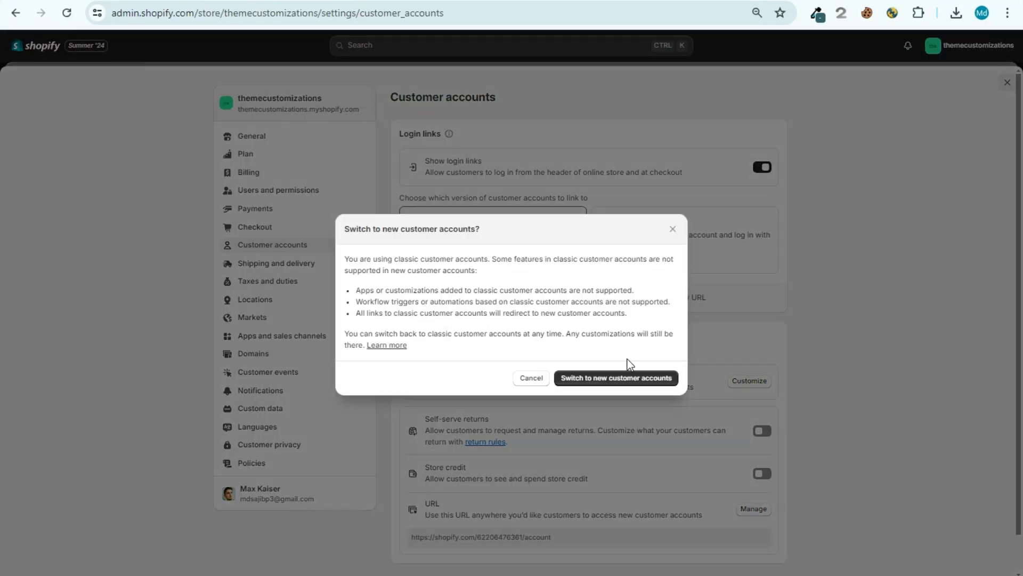
key("Return")
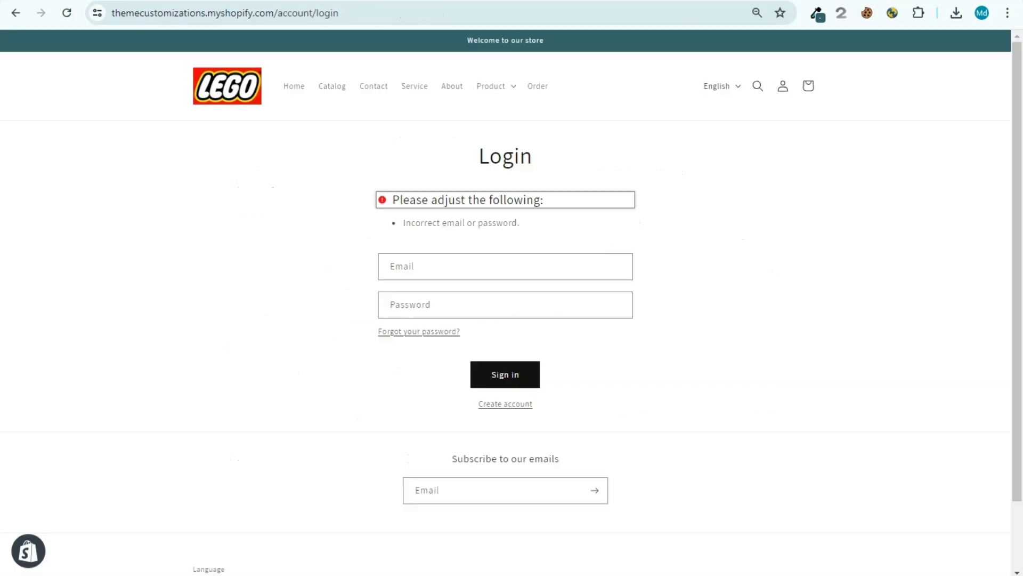
left_click(67, 13)
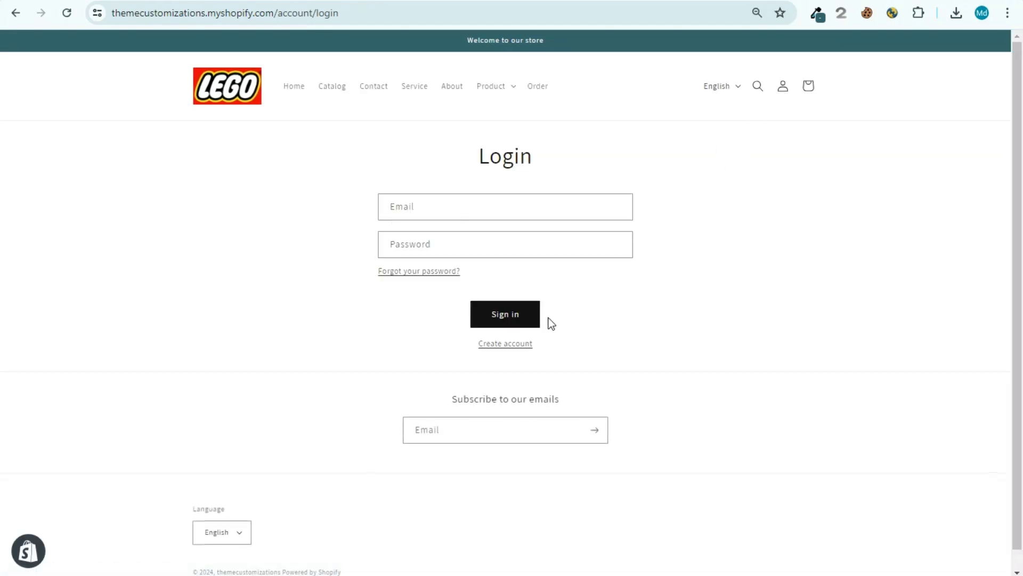
left_click(512, 344)
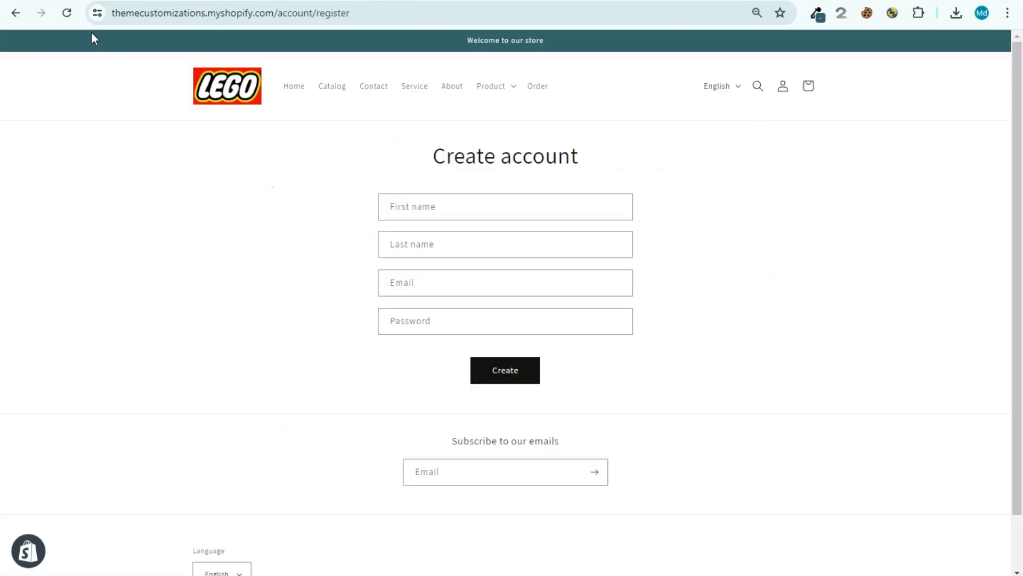
left_click(68, 14)
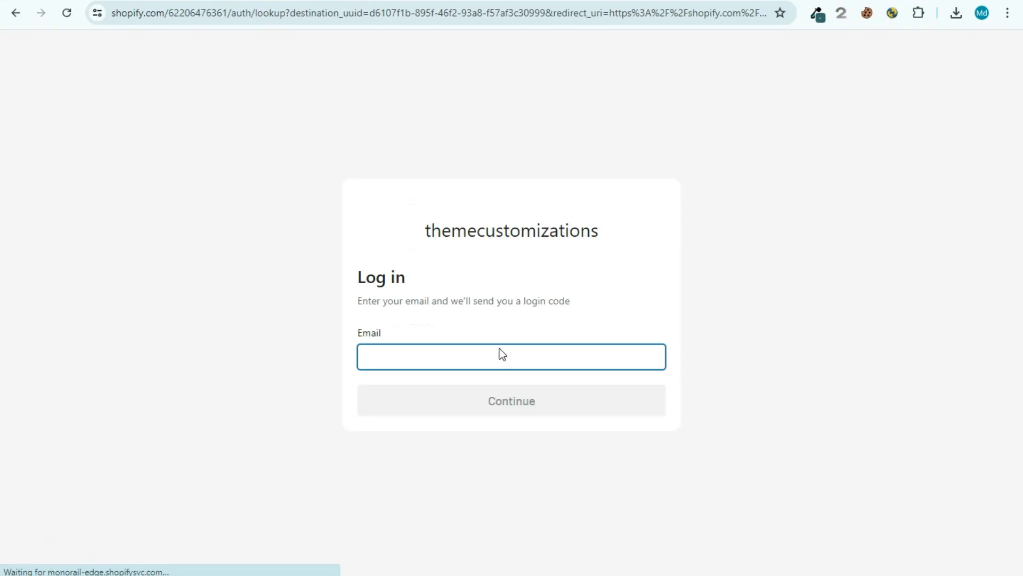
Step: Try the new customer login by submitting the saved email address and the code form without a code
left_click(560, 360)
left_click(254, 318)
left_click(514, 352)
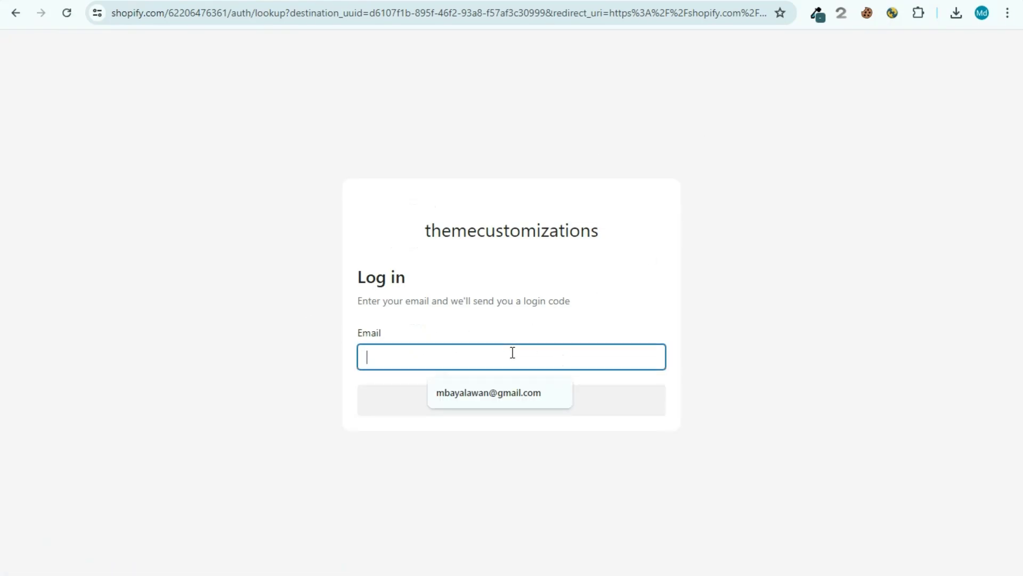
left_click(481, 391)
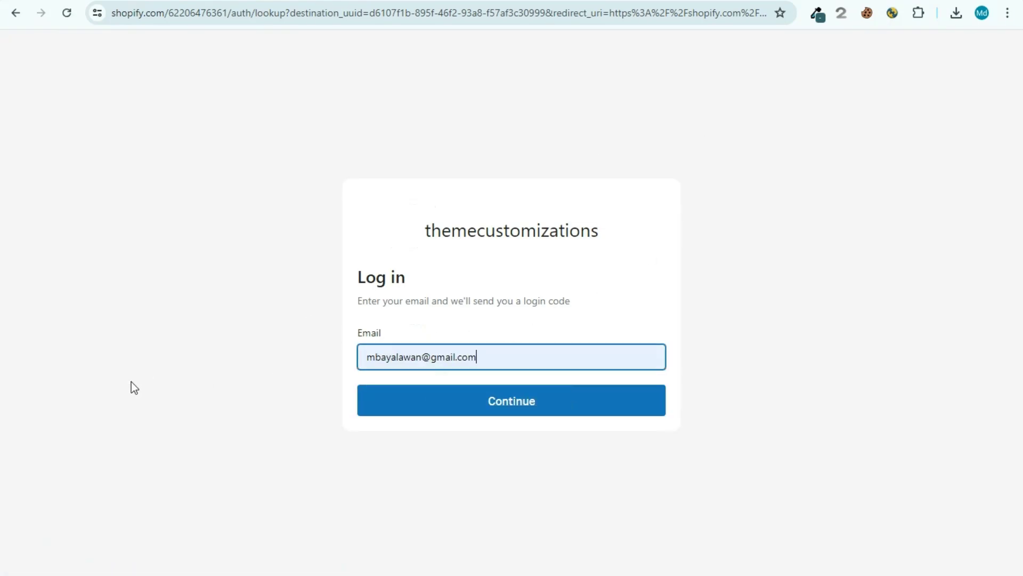
left_click(381, 407)
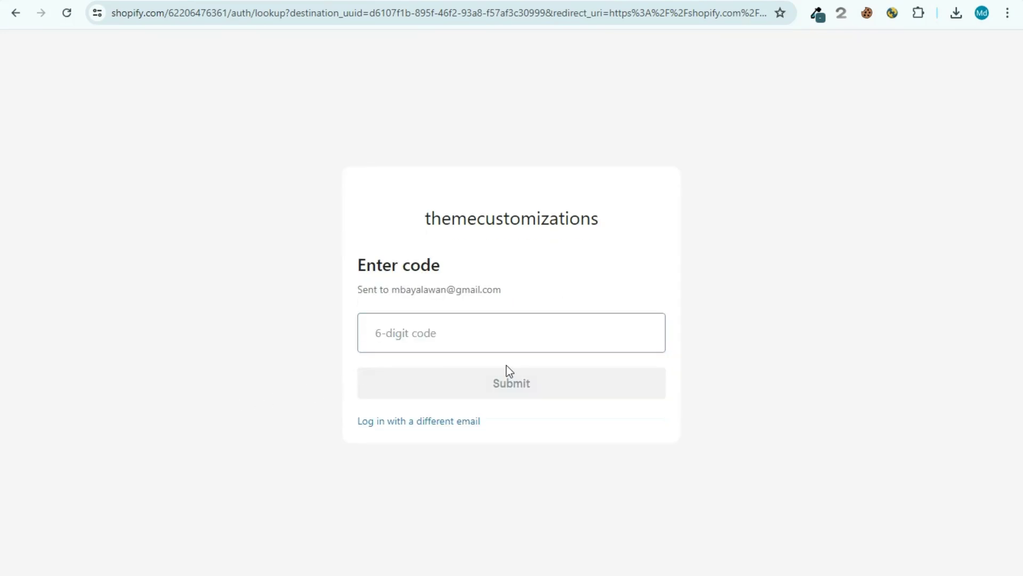
left_click(495, 329)
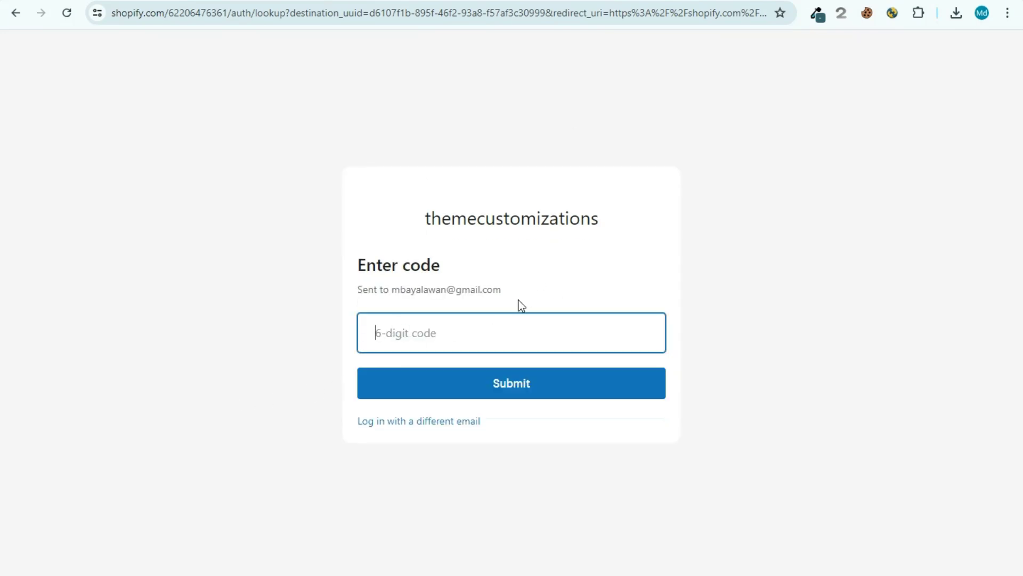
left_click(450, 381)
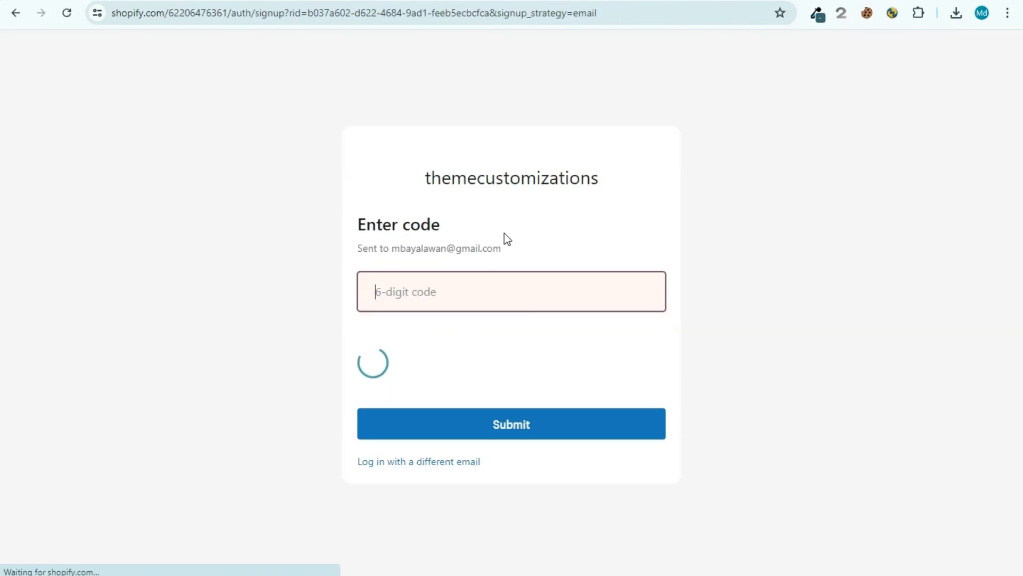
Step: Set the login links back to the Classic customer accounts version
left_click(15, 12)
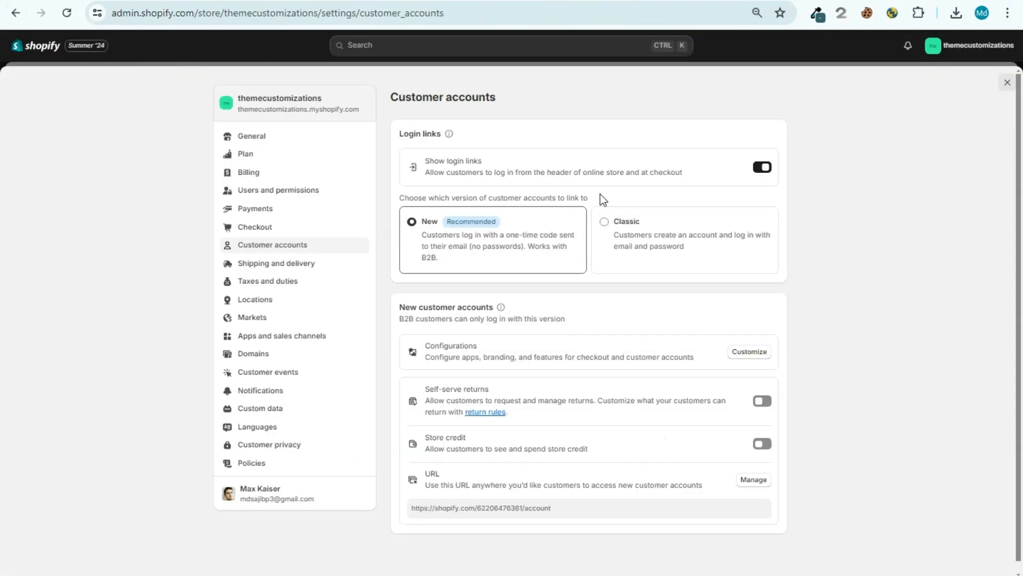
left_click(696, 239)
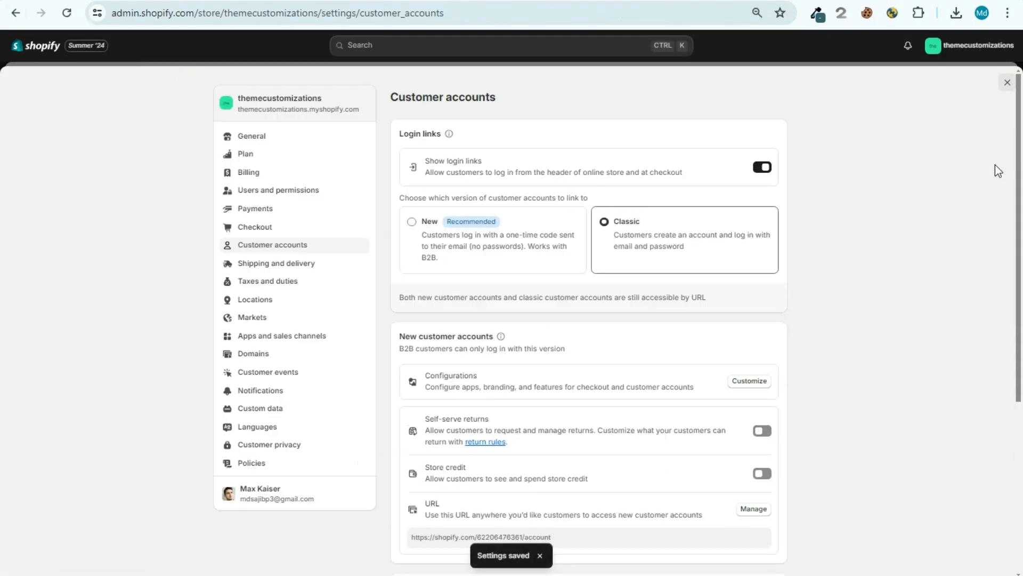
Step: Reload the customer login code page, accept the form resubmission, and complete the I am human check
key("alt+Right")
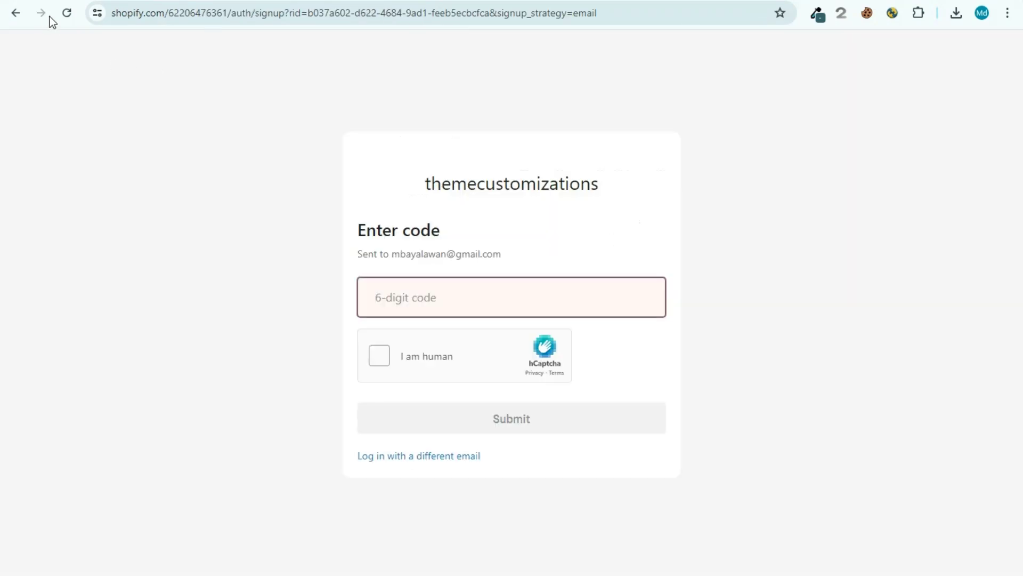
left_click(66, 12)
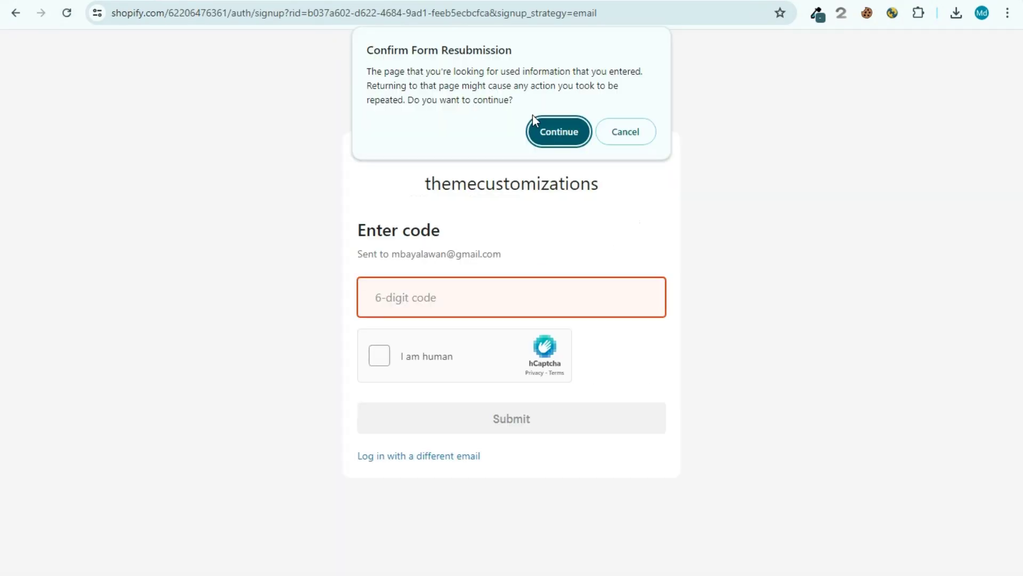
left_click(555, 125)
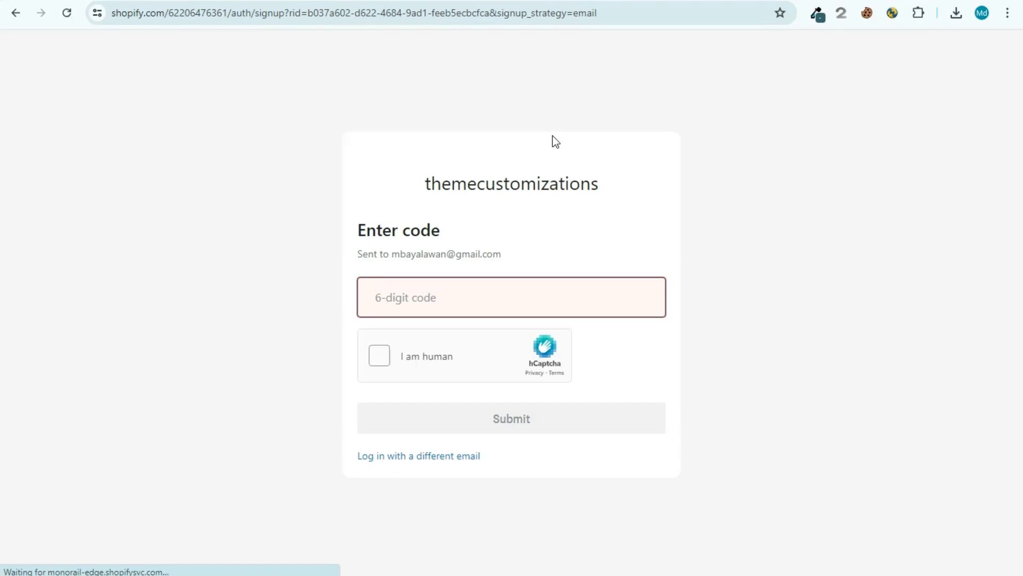
left_click(434, 358)
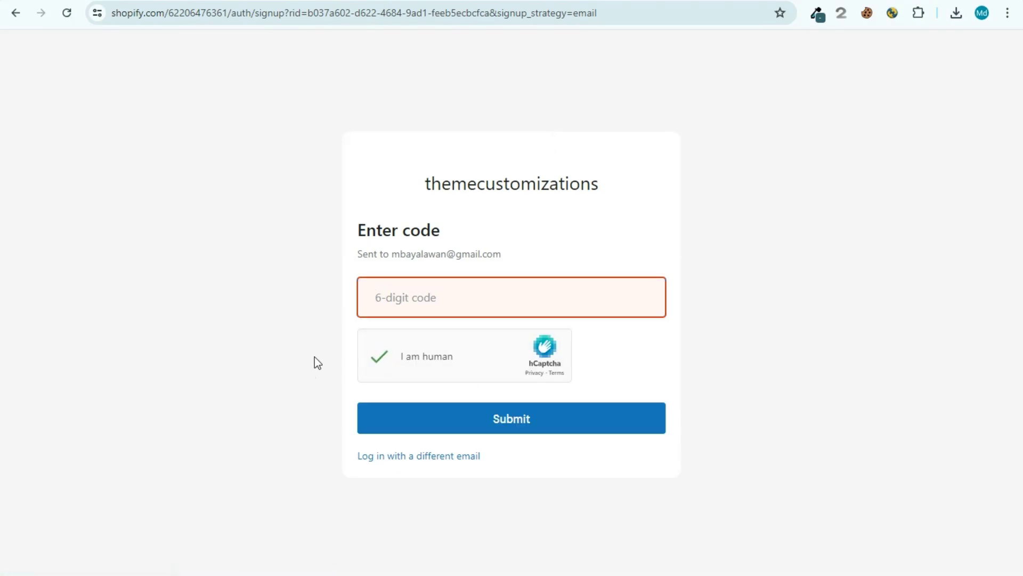
left_click(25, 14)
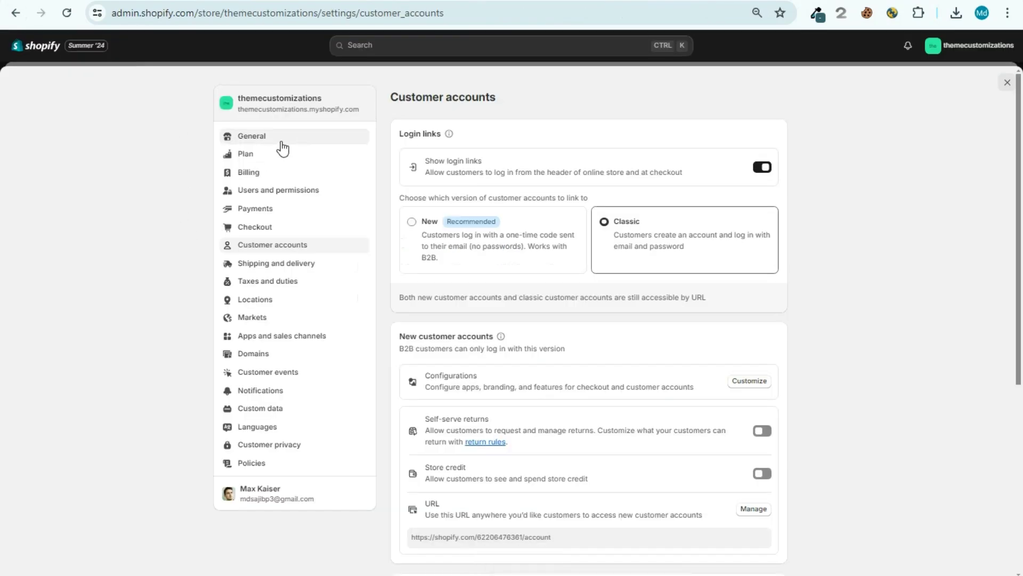
Step: Leave the store settings, open the Dawn theme in the theme editor, and check the storefront header
key("Escape")
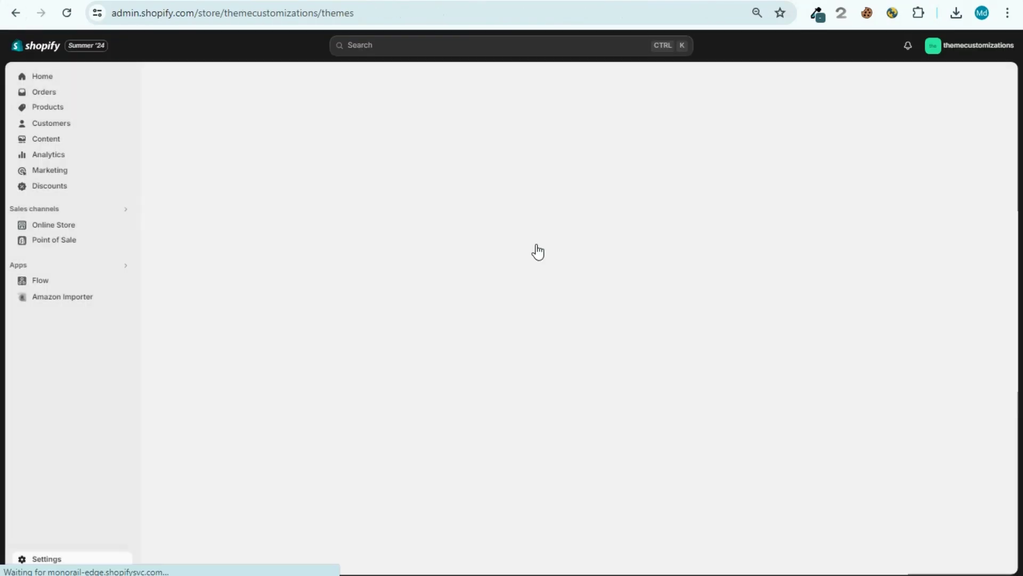
left_click(121, 226)
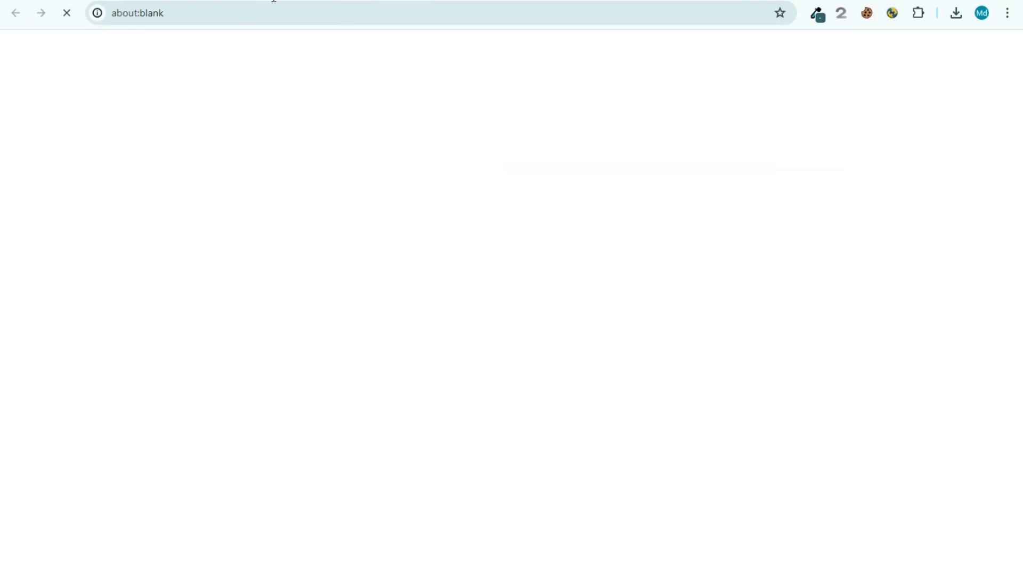
key("ctrl+w")
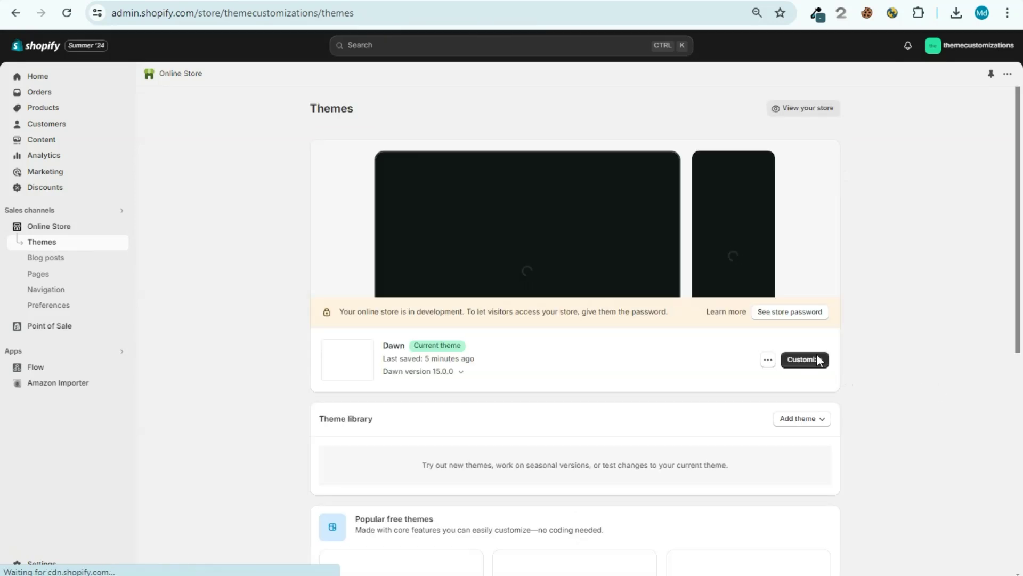
left_click(802, 360)
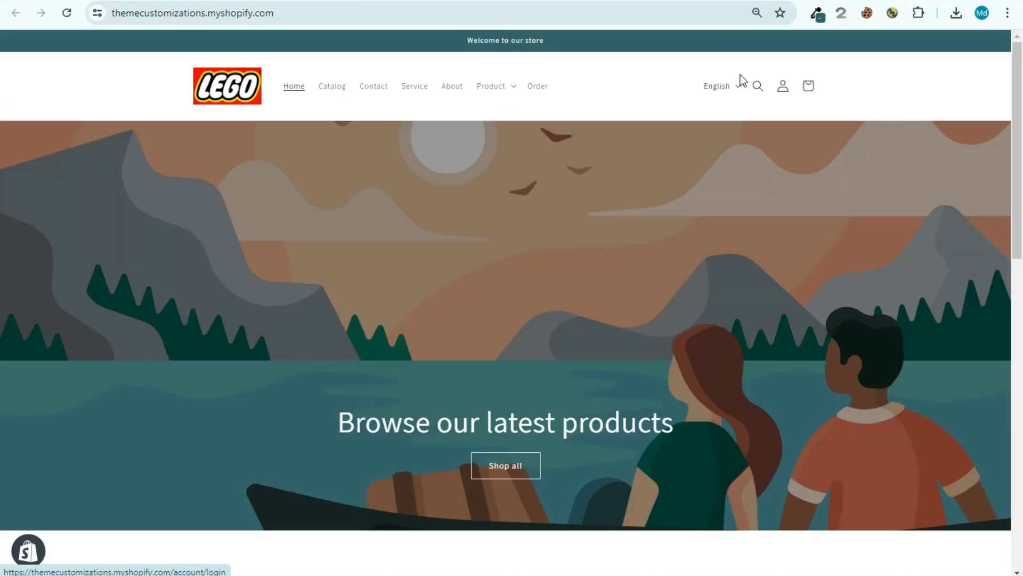
left_click(728, 86)
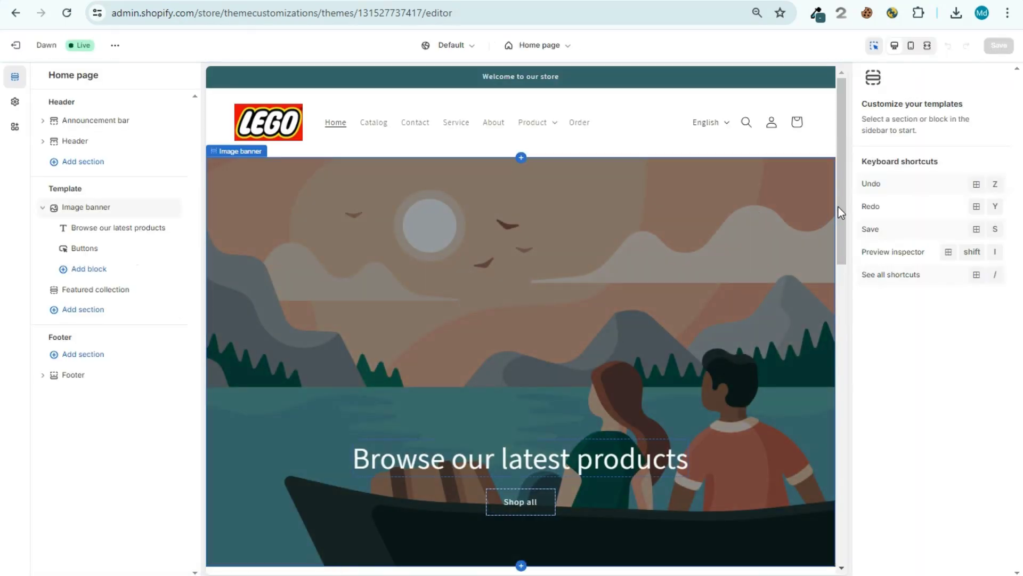
Step: Open the Image banner section and its Browse our latest products heading block to view their settings
scroll(842, 214, "down", 1)
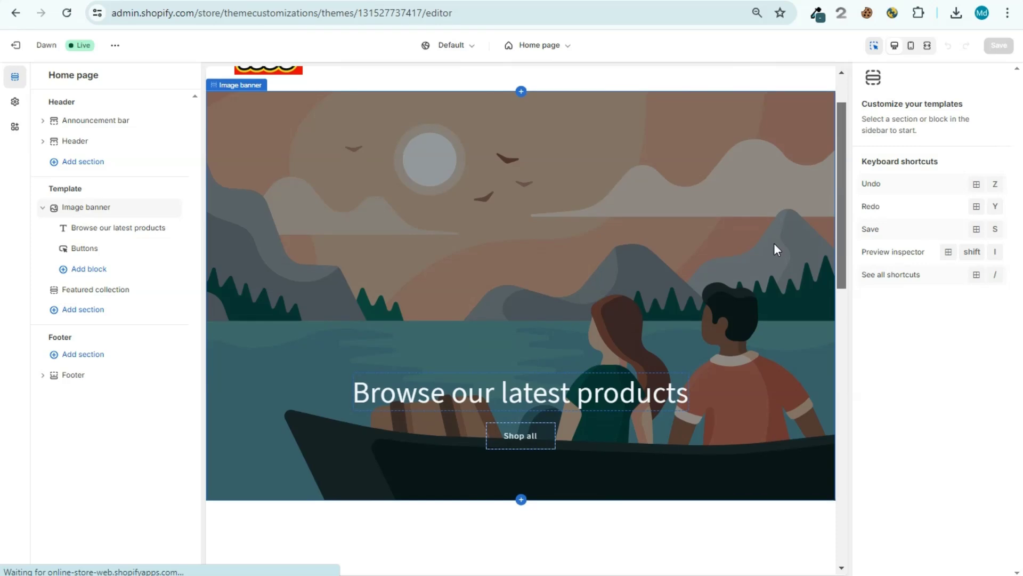
left_click(112, 211)
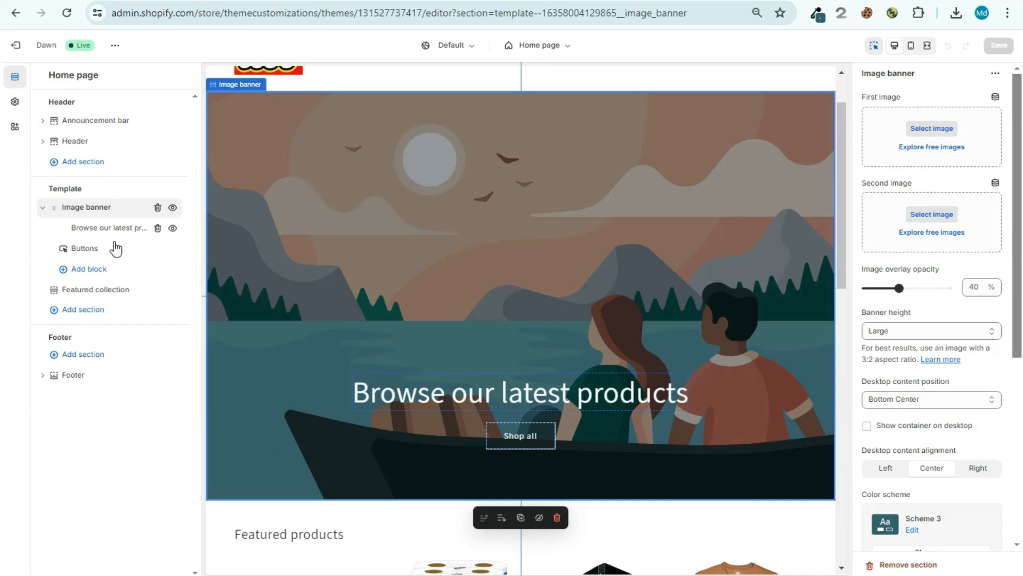
left_click(112, 229)
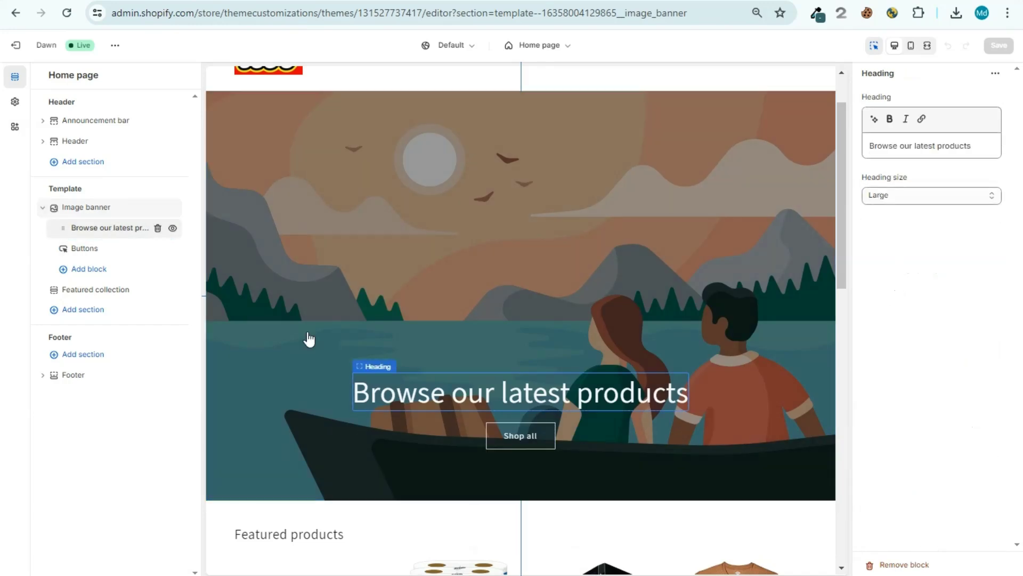
Step: Upload the 9gz3wfHr65U-unsplash photo from Downloads and set it as the Image banner section's first image
left_click(107, 257)
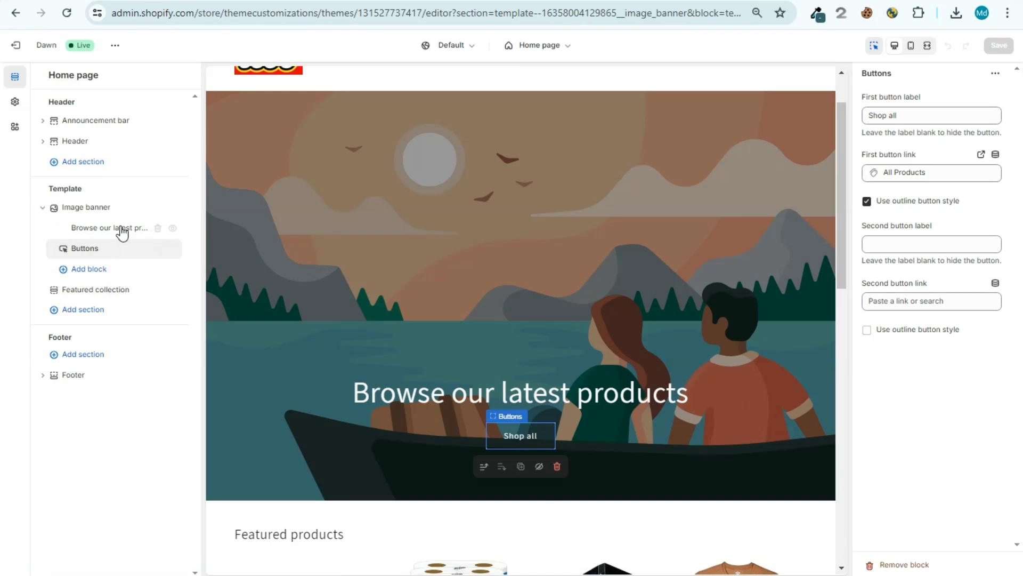
left_click(113, 214)
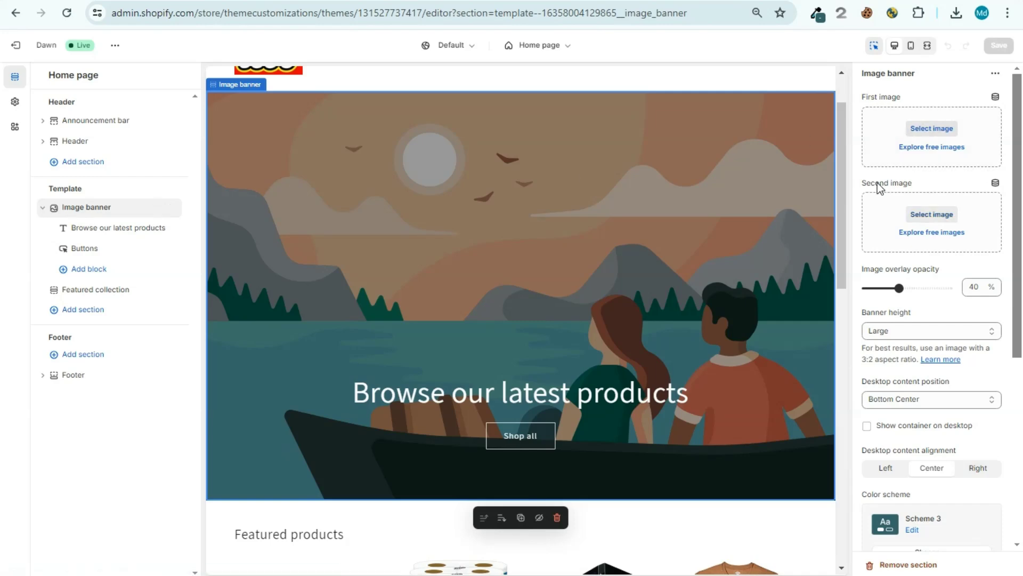
left_click(911, 130)
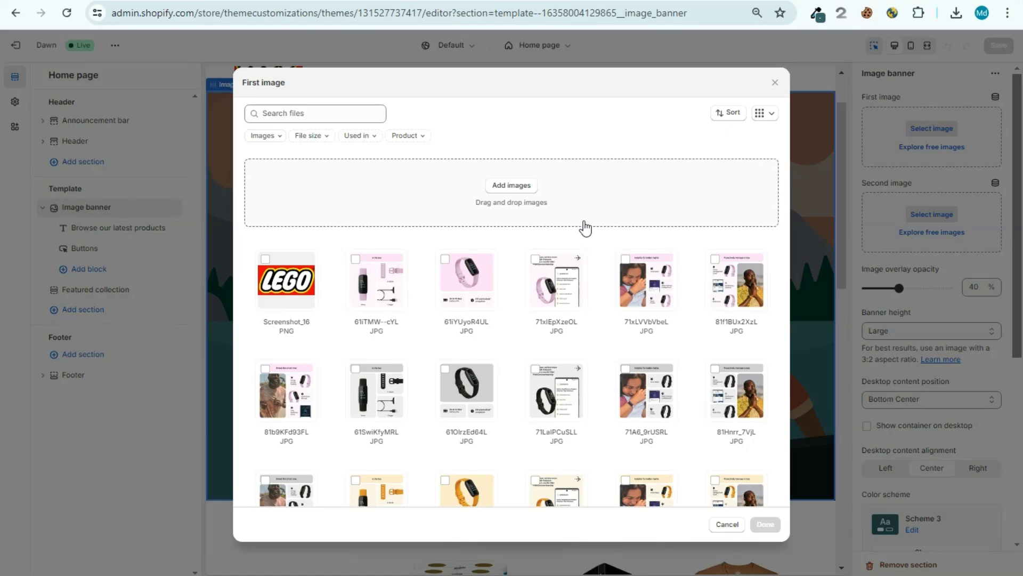
left_click(510, 185)
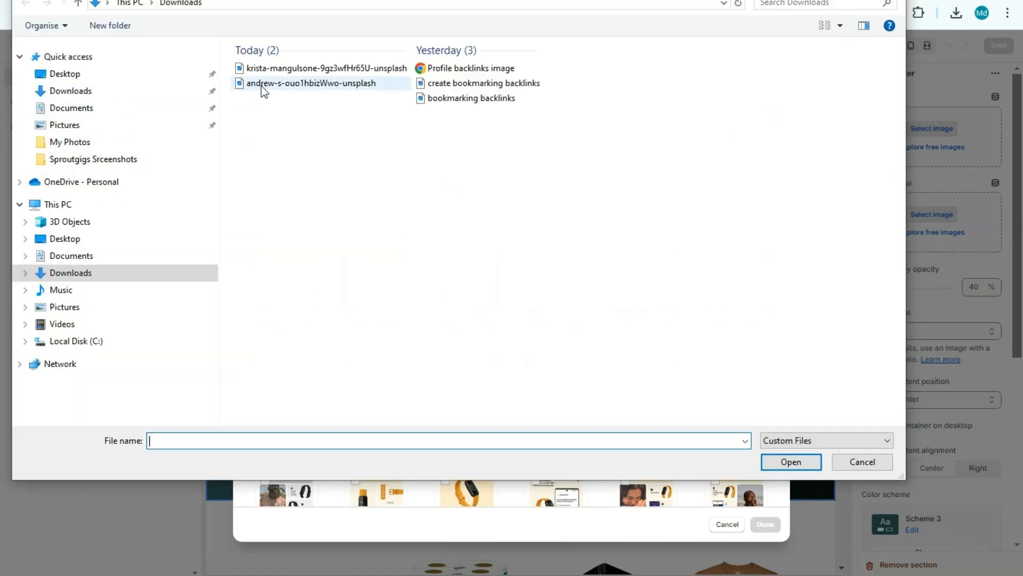
double_click(338, 68)
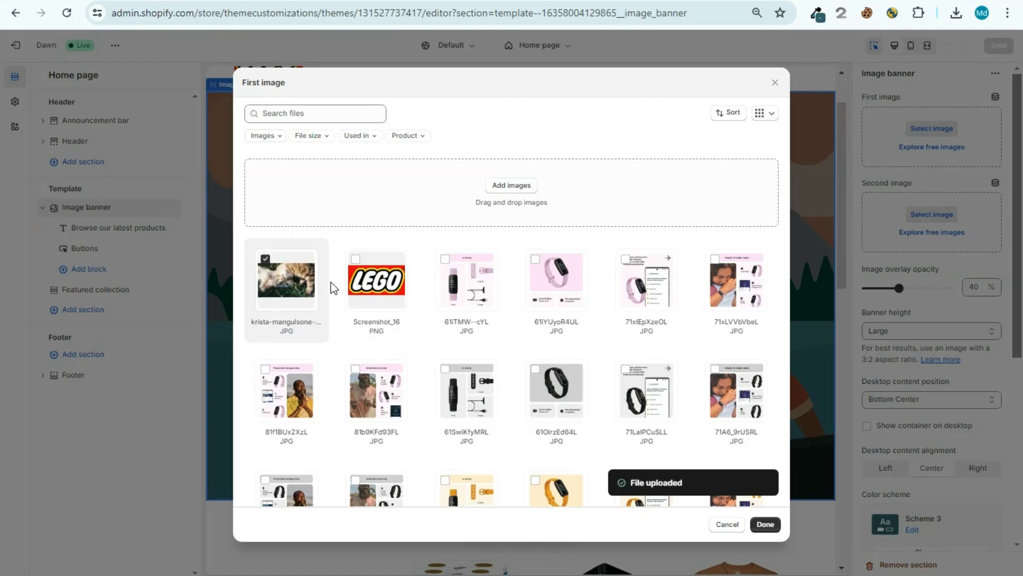
left_click(765, 524)
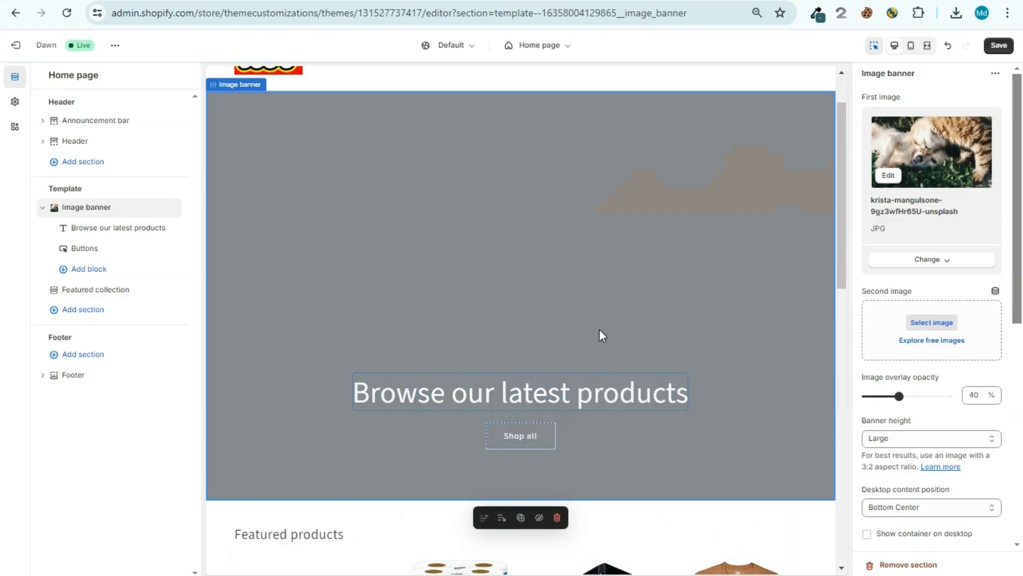
Step: Save the theme and check the new banner image on the storefront home page
key("ctrl+s")
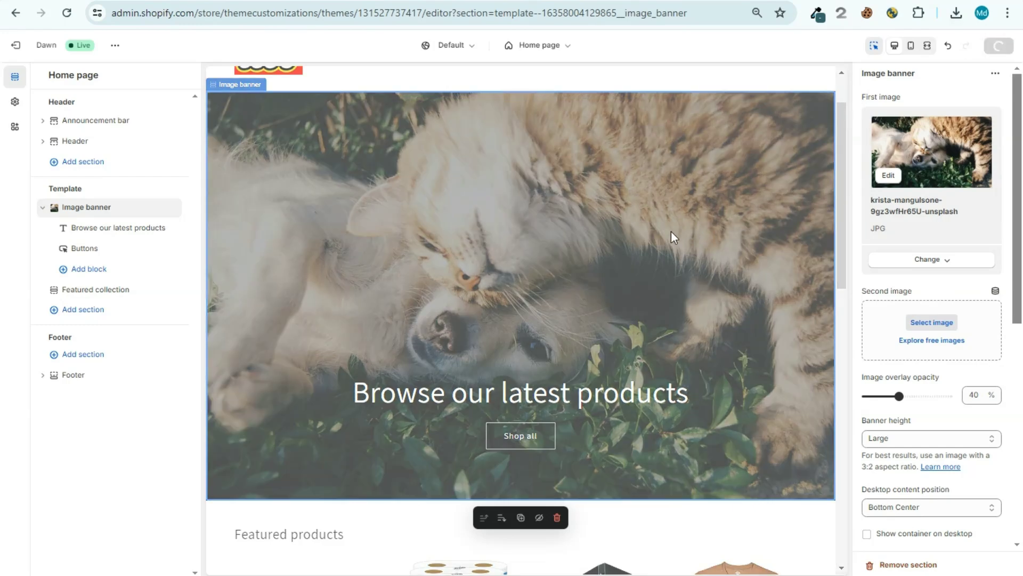
scroll(954, 228, "down", 2)
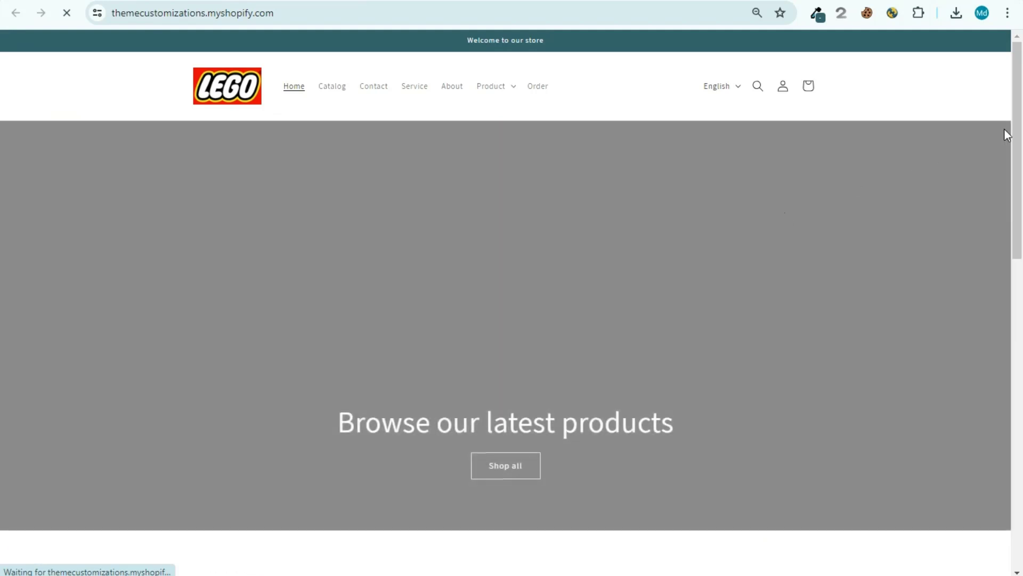
left_click_drag(1016, 131, 1021, 141)
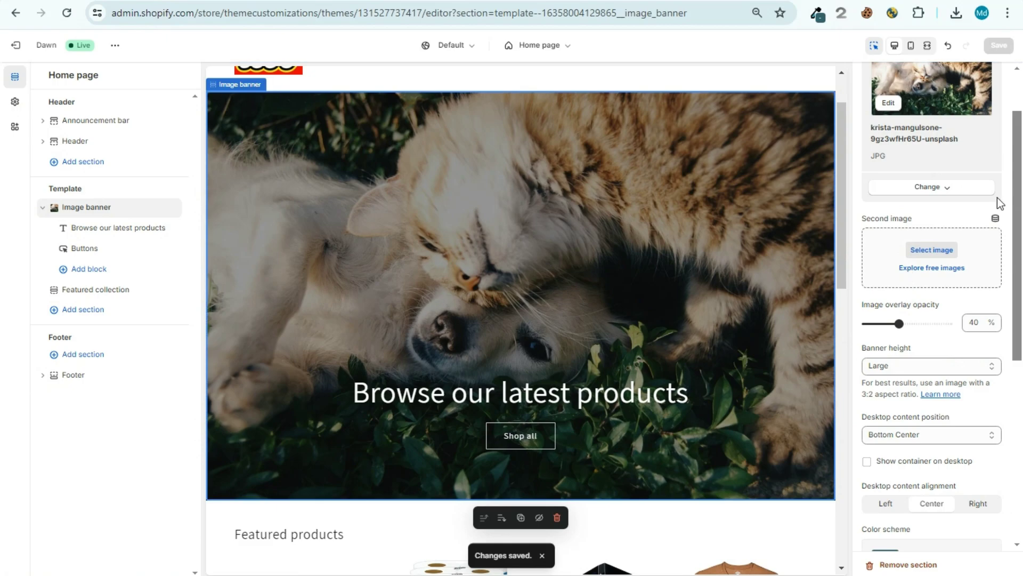
Step: Try the Small banner height, set the height to Medium instead, and save the theme
scroll(997, 198, "down", 1)
left_click(959, 339)
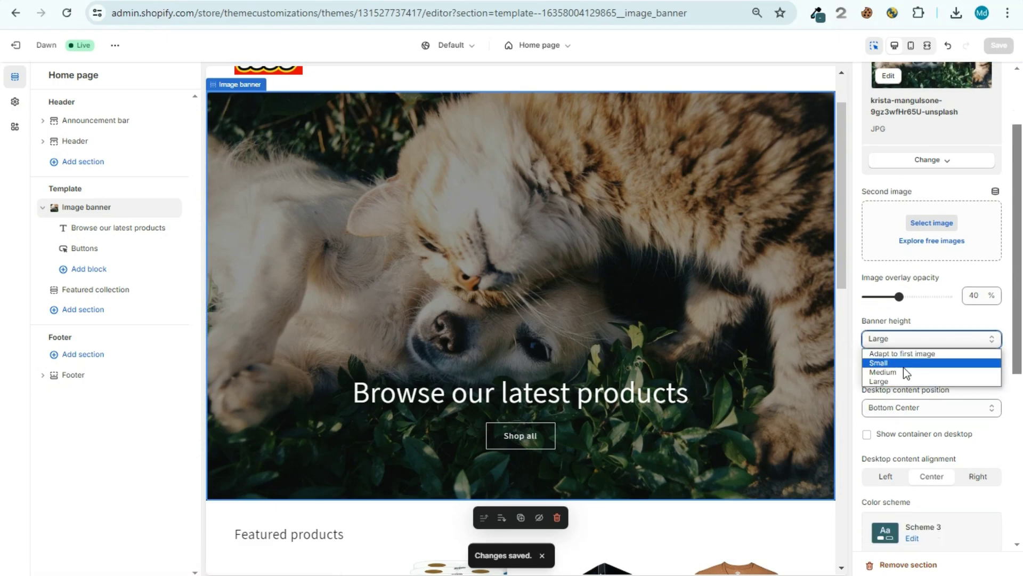
left_click(903, 364)
left_click(944, 339)
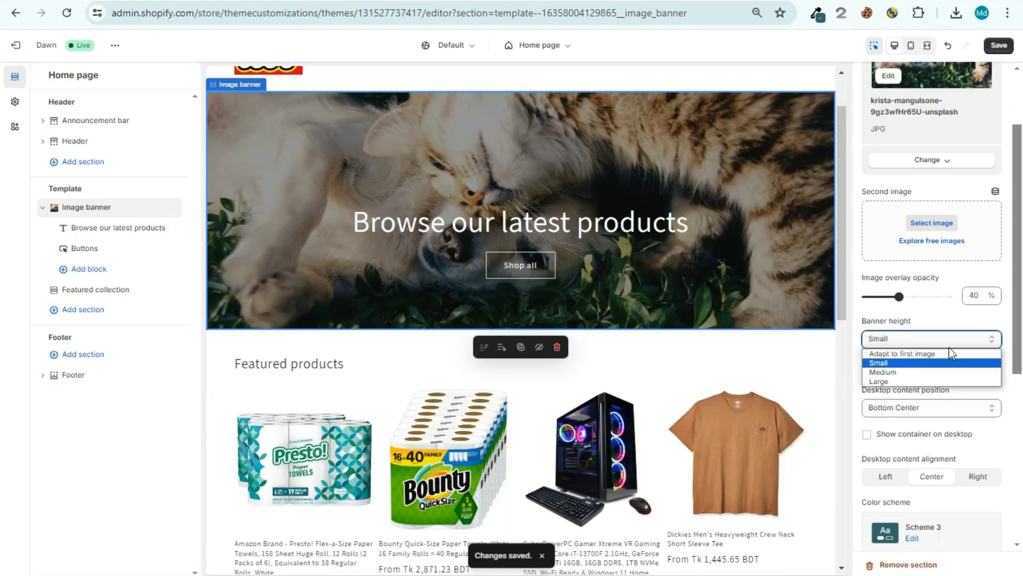
left_click(948, 368)
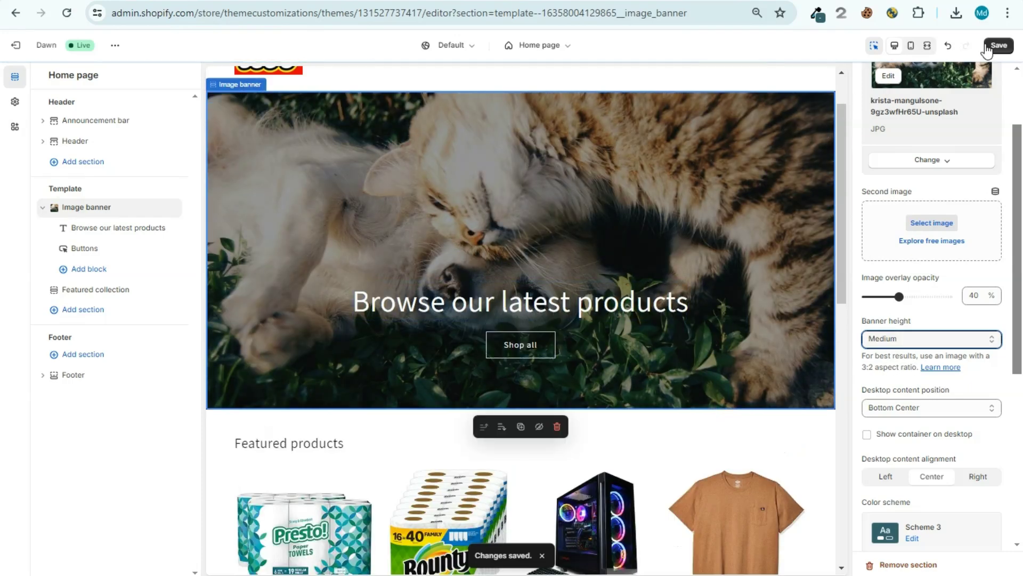
key("ctrl+s")
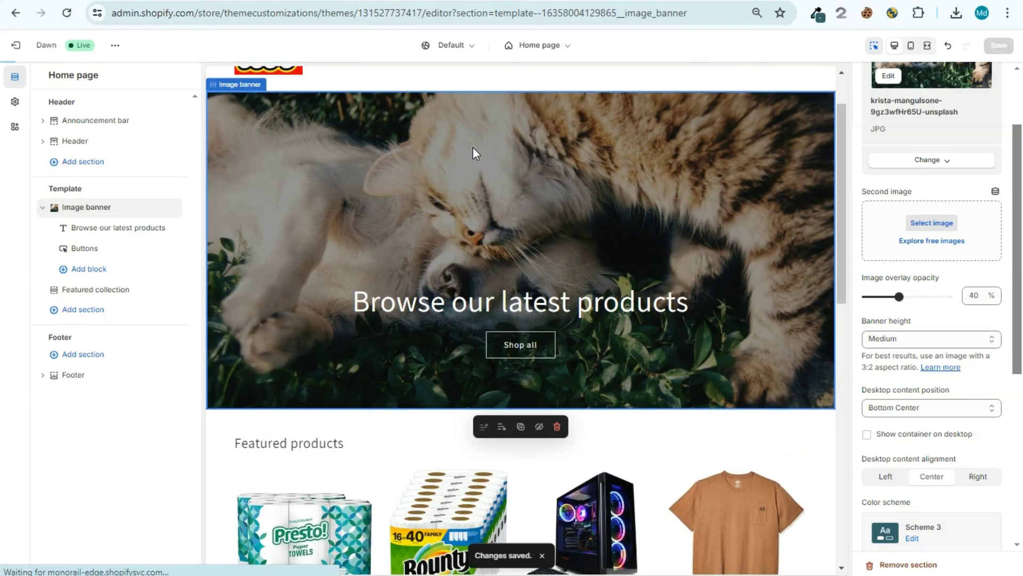
Step: Reload the storefront to check the banner height, and return to the theme editor
left_click(81, 4)
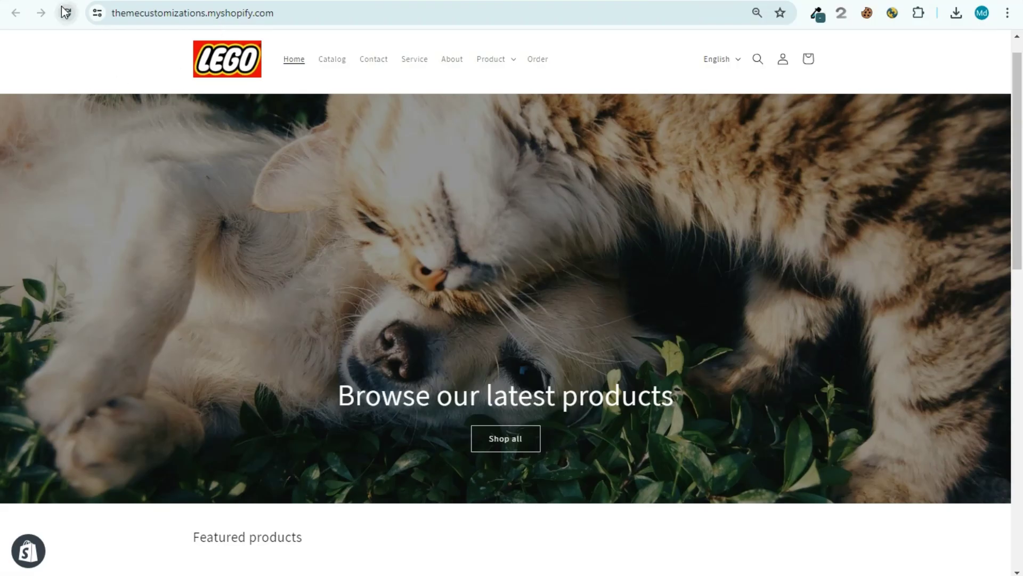
left_click(65, 12)
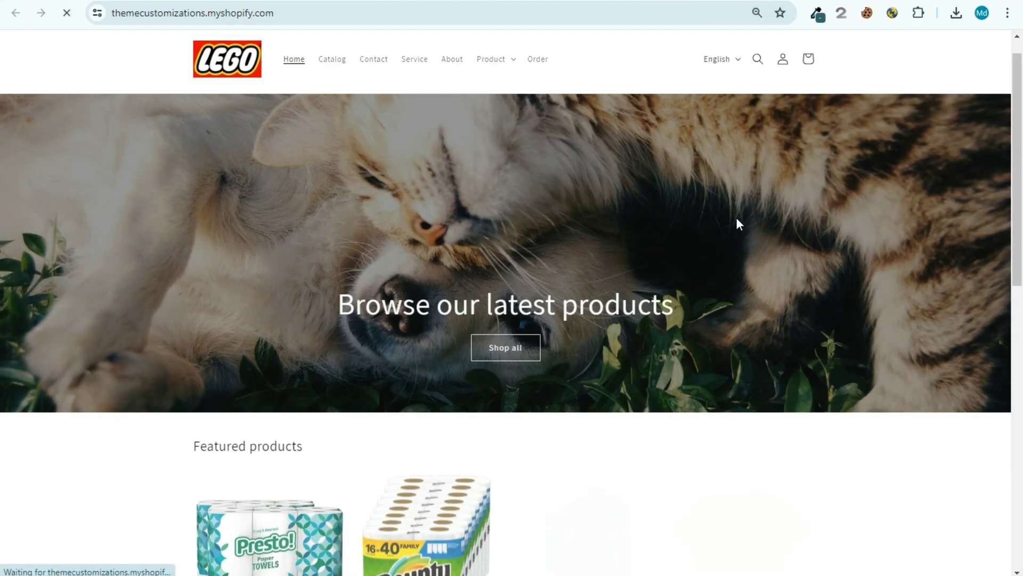
key("ctrl+Tab")
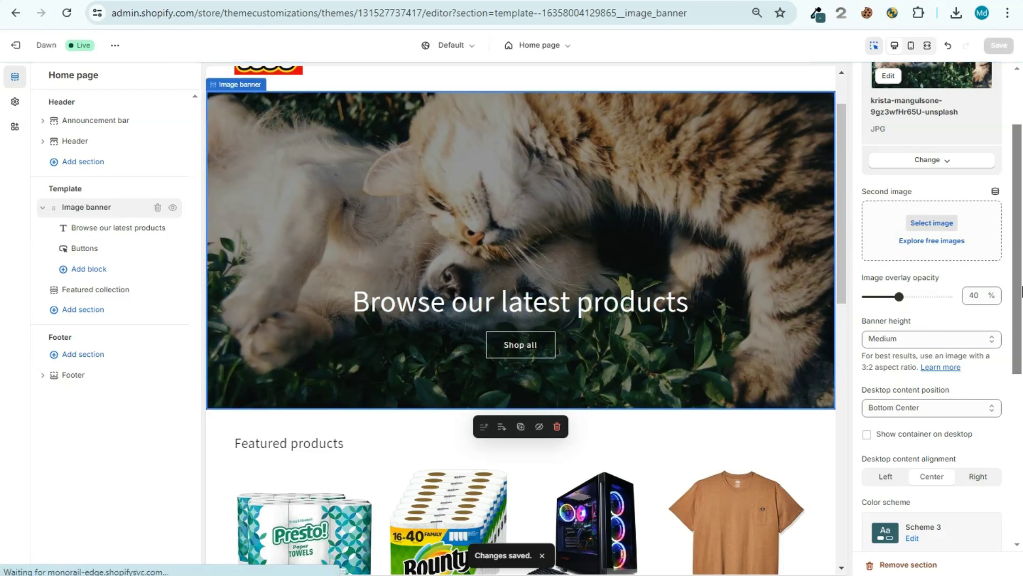
Step: Try showing the container on desktop around the banner content, and turn it off again
left_click_drag(1021, 237, 1021, 304)
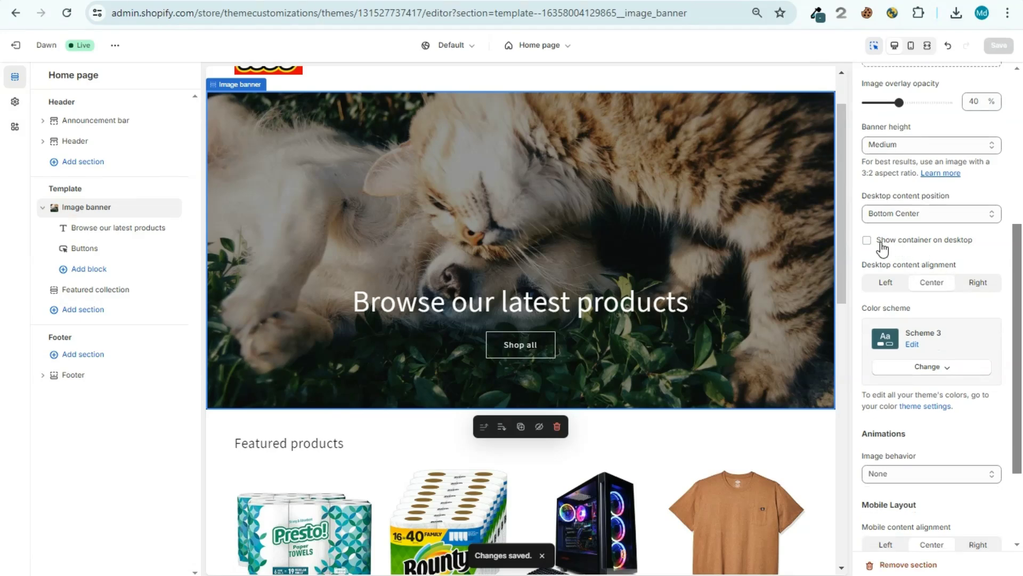
left_click(894, 242)
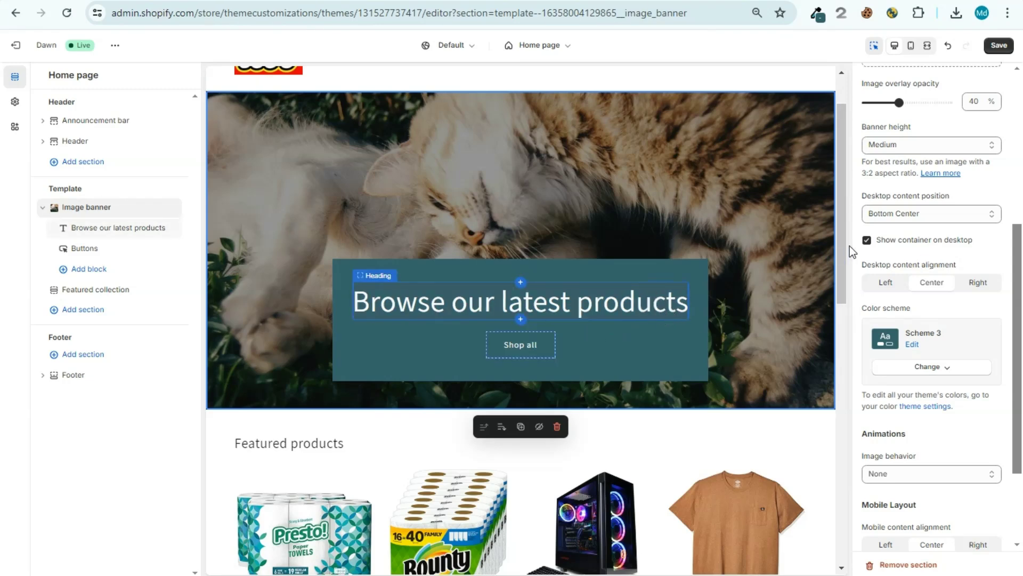
left_click(867, 240)
Step: Try Left and Right desktop content alignment for the banner, and restore Center
scroll(1021, 283, "down", 1)
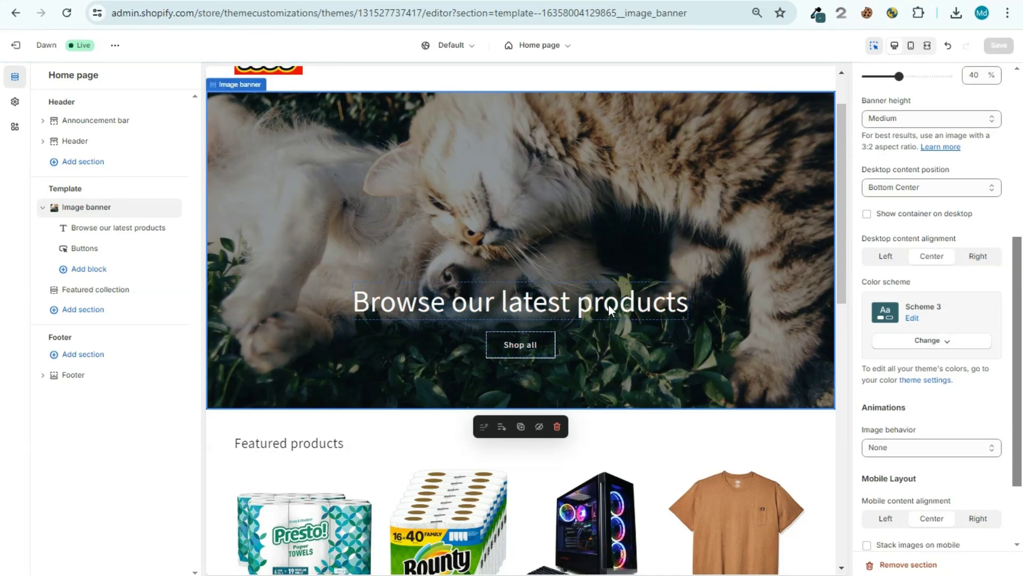
left_click(885, 257)
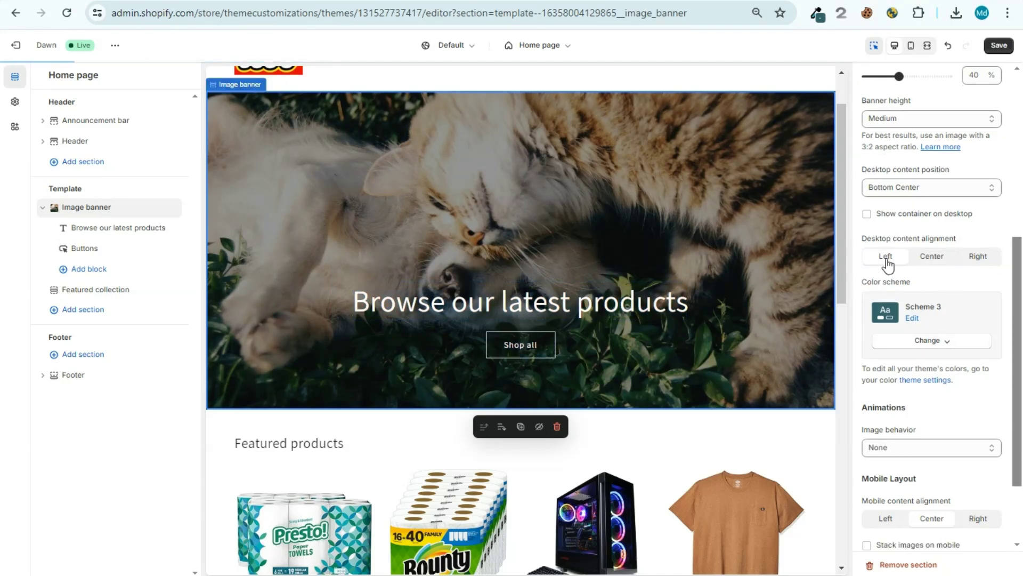
left_click(961, 258)
left_click(937, 258)
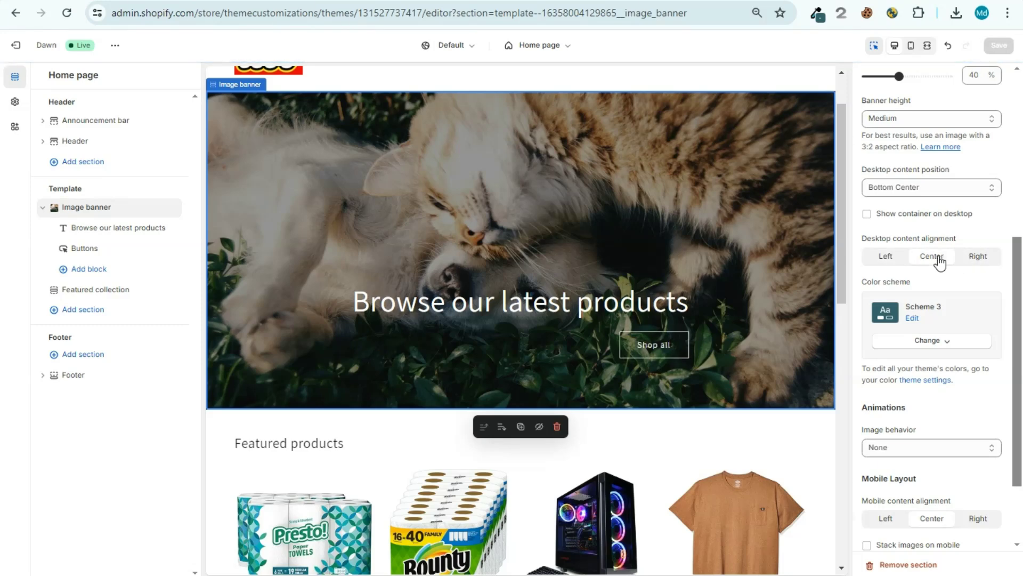
Step: Preview the Ambient movement image behavior on the banner, and set the behavior back to None
scroll(976, 326, "down", 2)
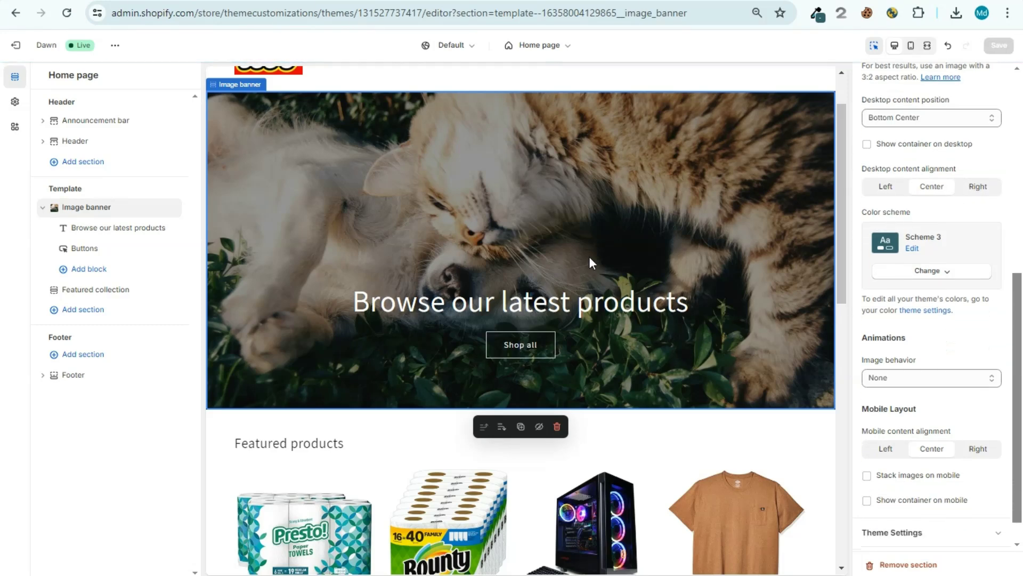
left_click(118, 217)
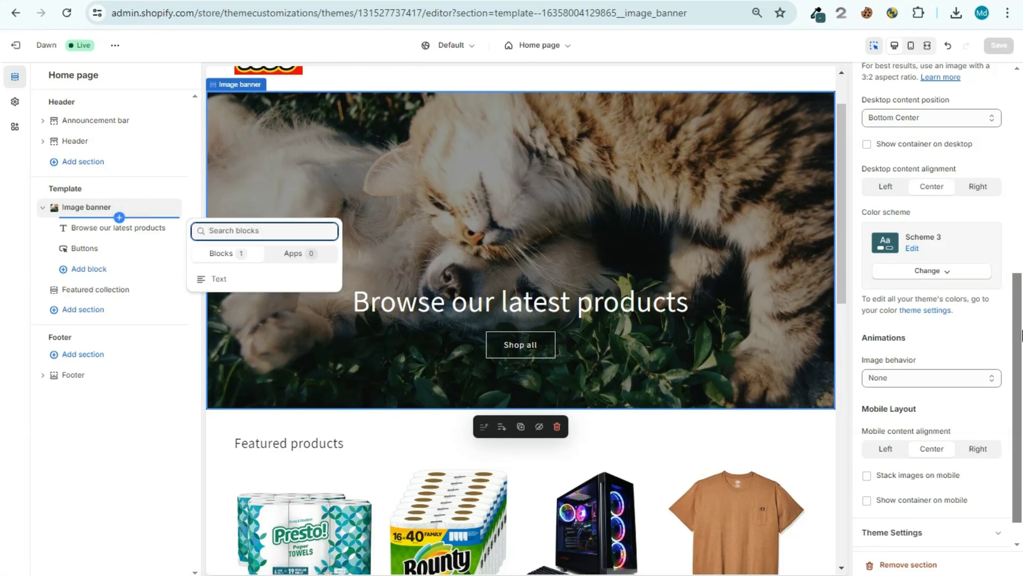
left_click(788, 336)
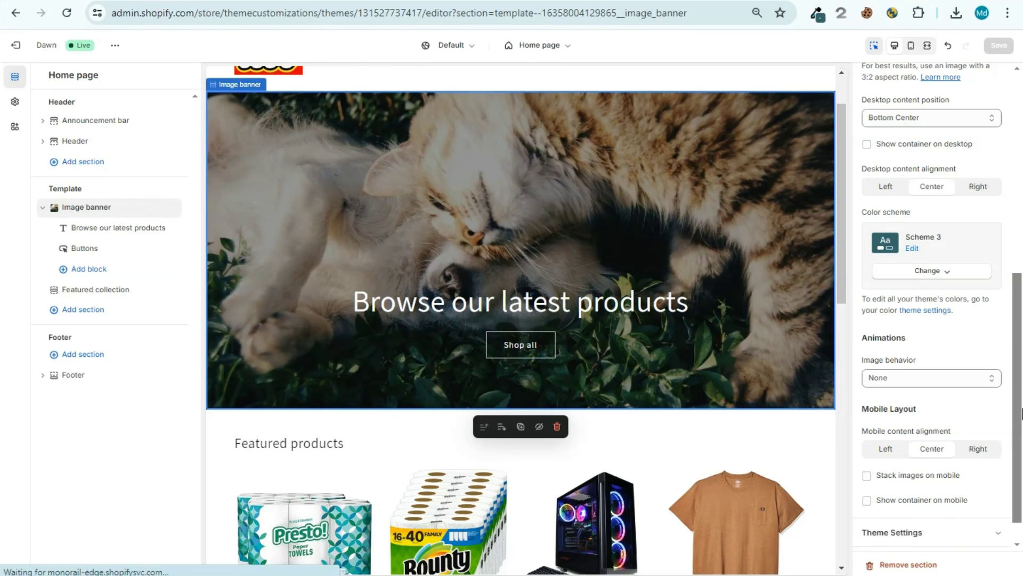
scroll(939, 365, "down", 1)
left_click(922, 347)
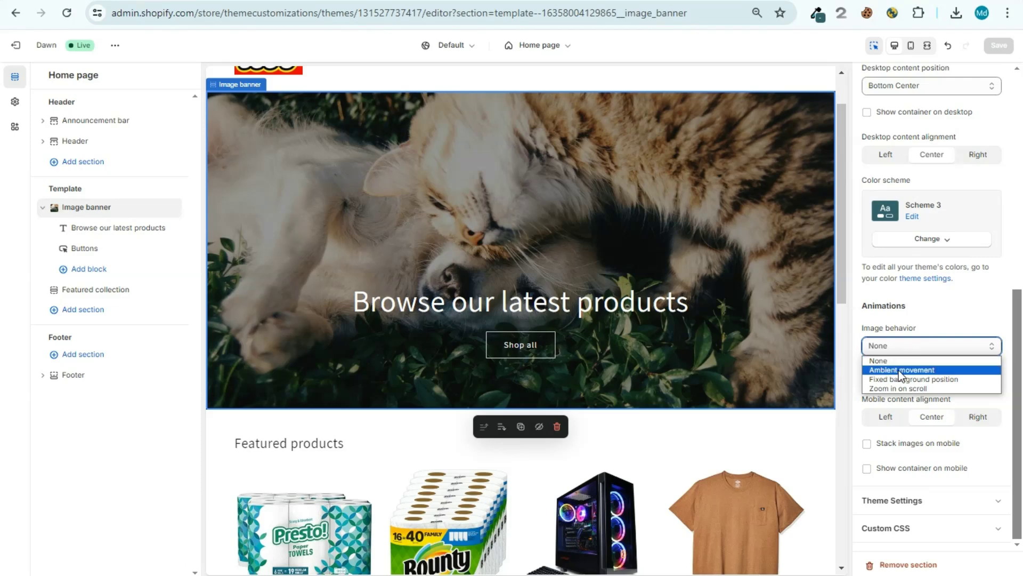
left_click(900, 371)
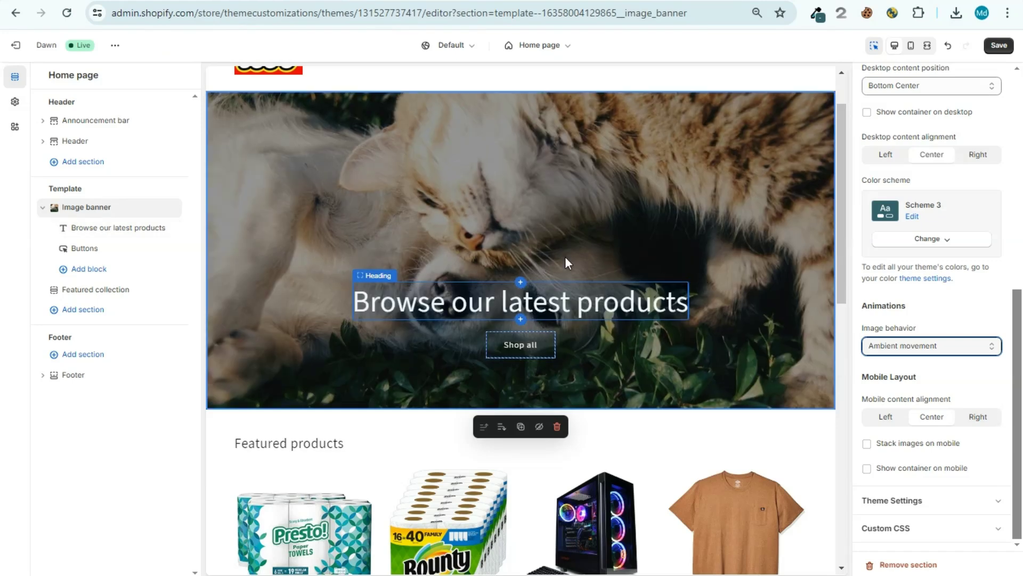
left_click(916, 353)
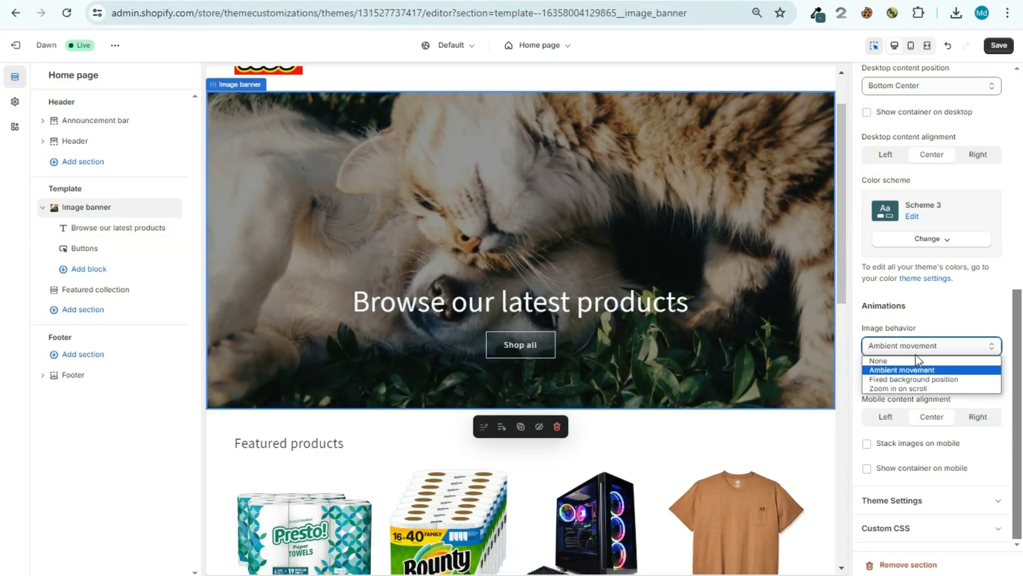
left_click(912, 358)
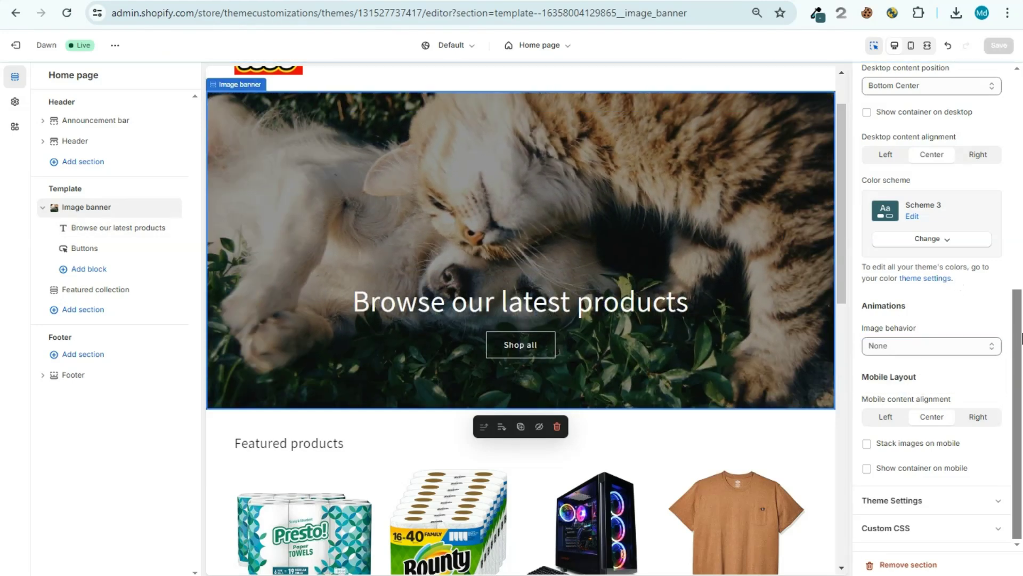
Step: Try the Top Left and Bottom Right desktop content positions for the banner, and restore Bottom Center
left_click_drag(1021, 336, 1022, 193)
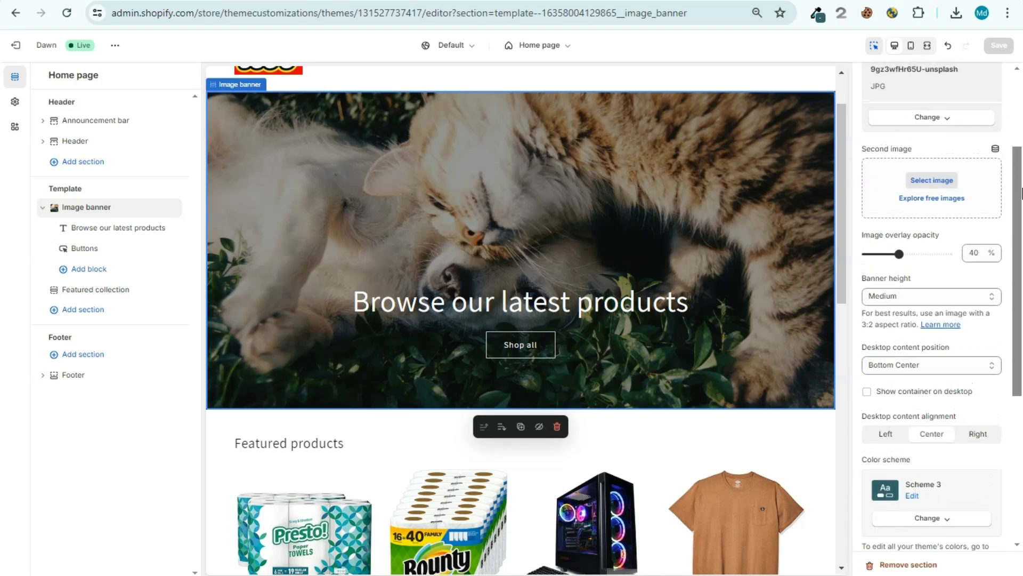
scroll(1022, 216, "up", 1)
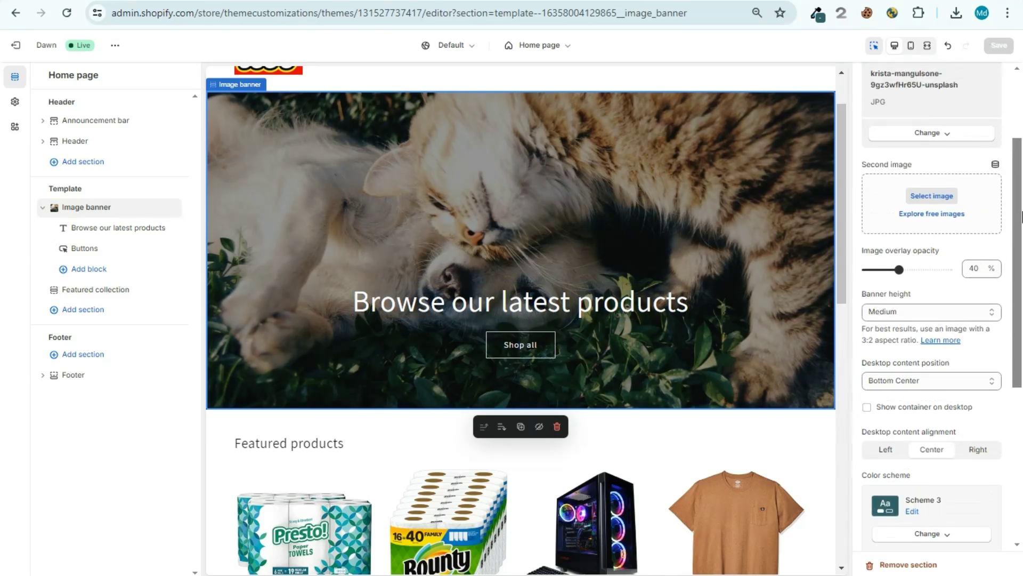
left_click_drag(1021, 209, 1020, 287)
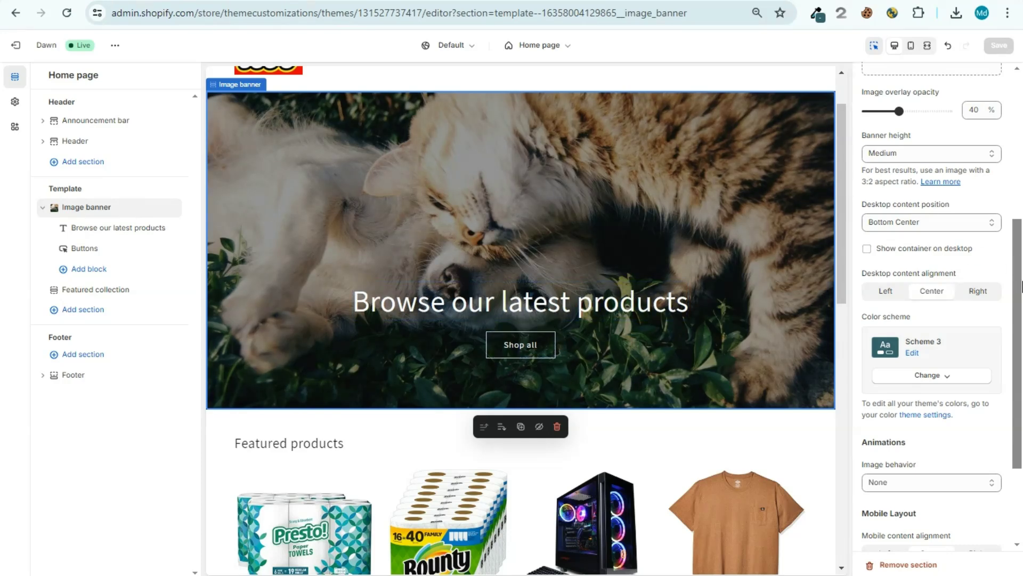
scroll(1022, 288, "up", 1)
left_click(918, 235)
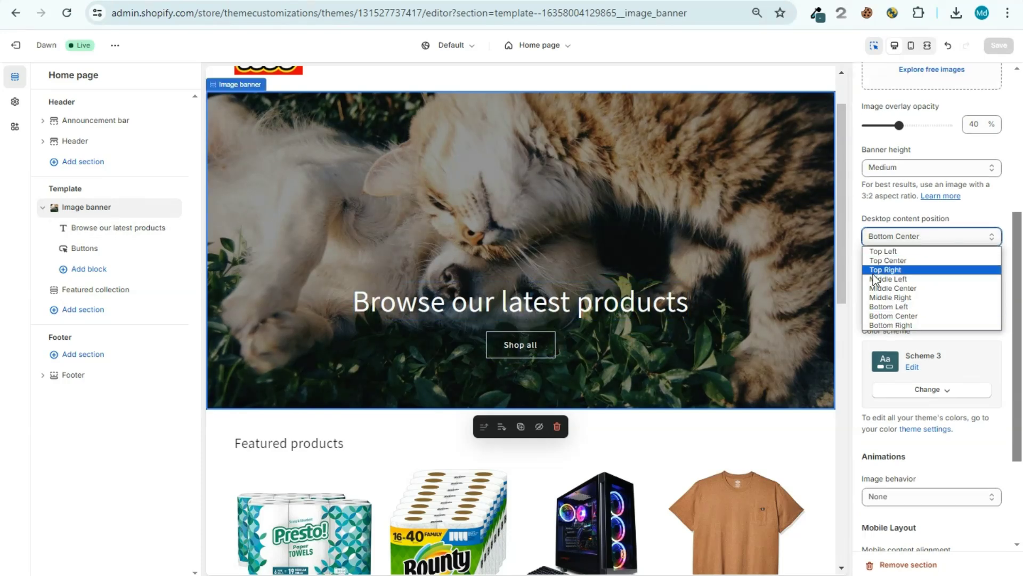
left_click(883, 251)
left_click(906, 236)
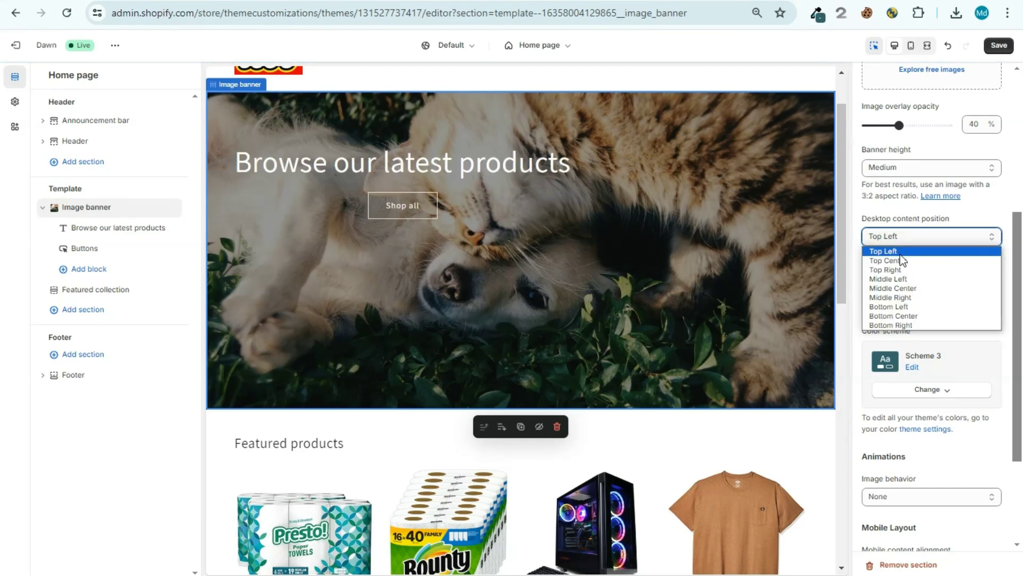
left_click(900, 325)
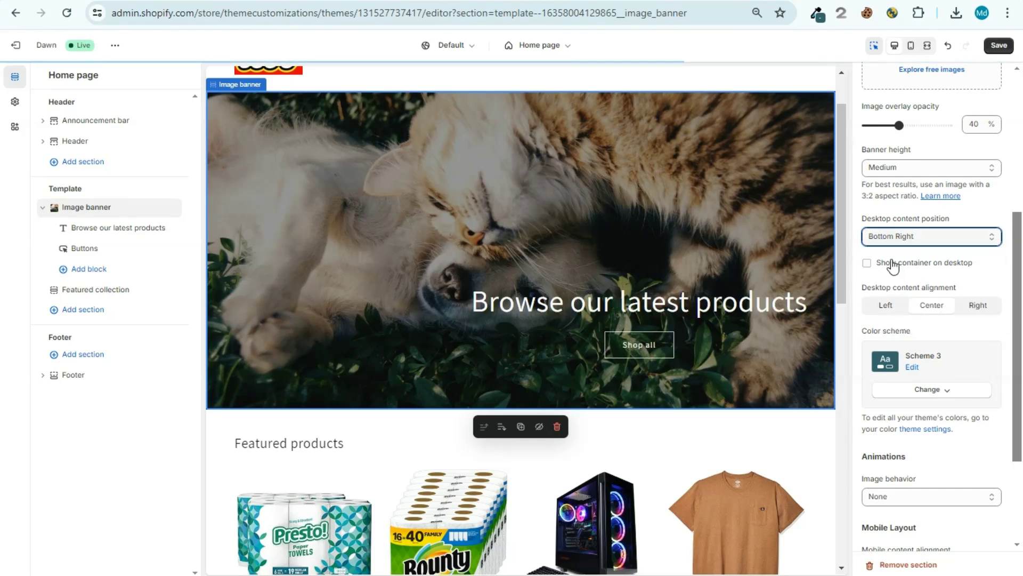
left_click(965, 236)
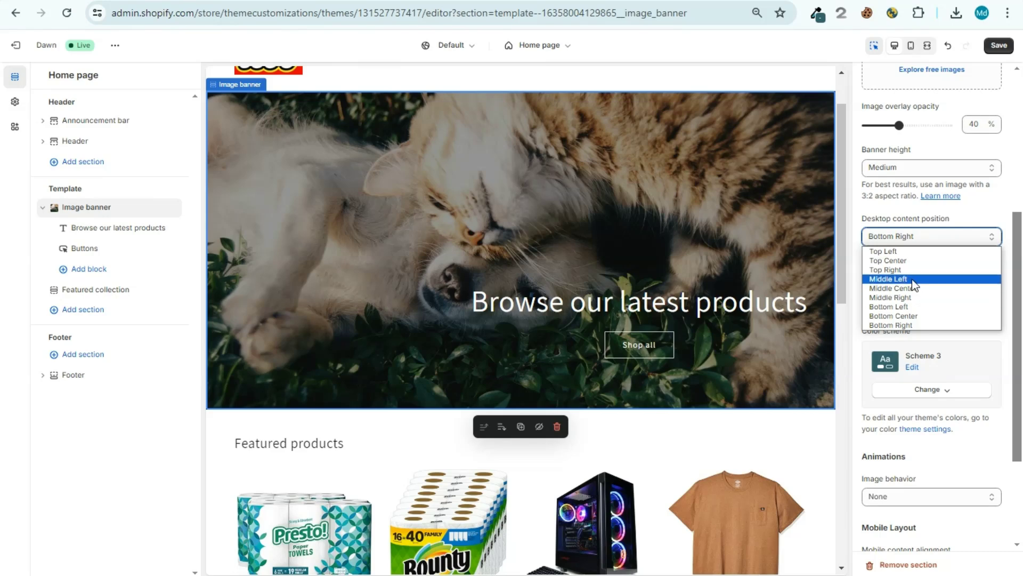
left_click(920, 315)
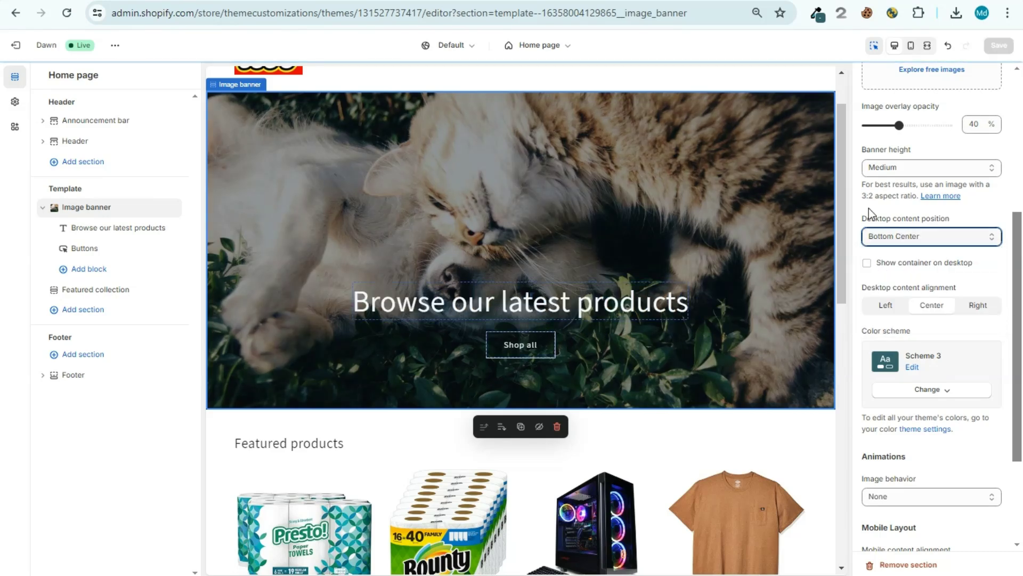
Step: Try to upload andrew-s-ouo1hbizWwo-unsplash from Downloads as the banner's second image, and close the image picker
scroll(1021, 164, "up", 1)
scroll(1021, 164, "up", 4)
scroll(999, 169, "down", 1)
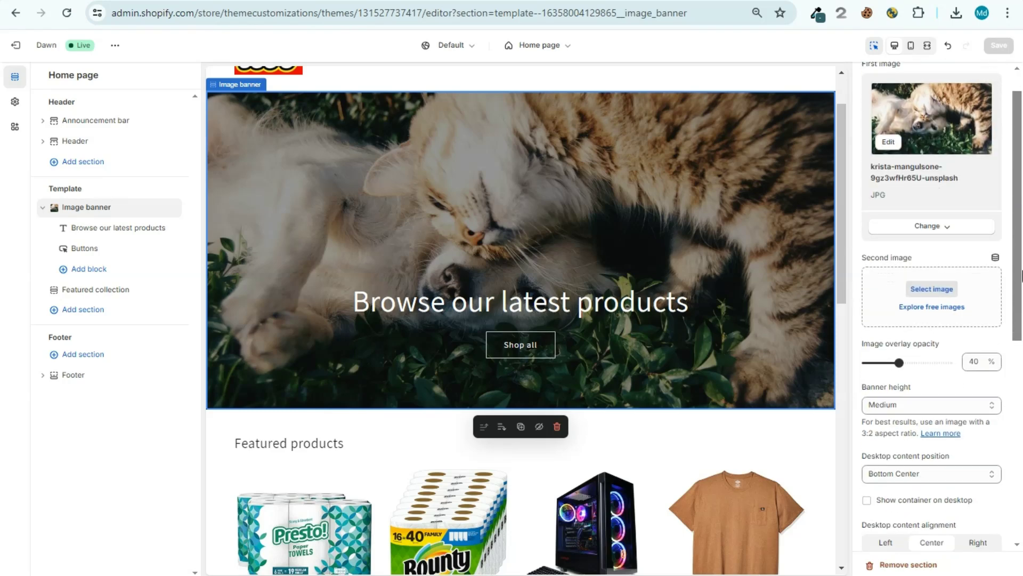
left_click(919, 287)
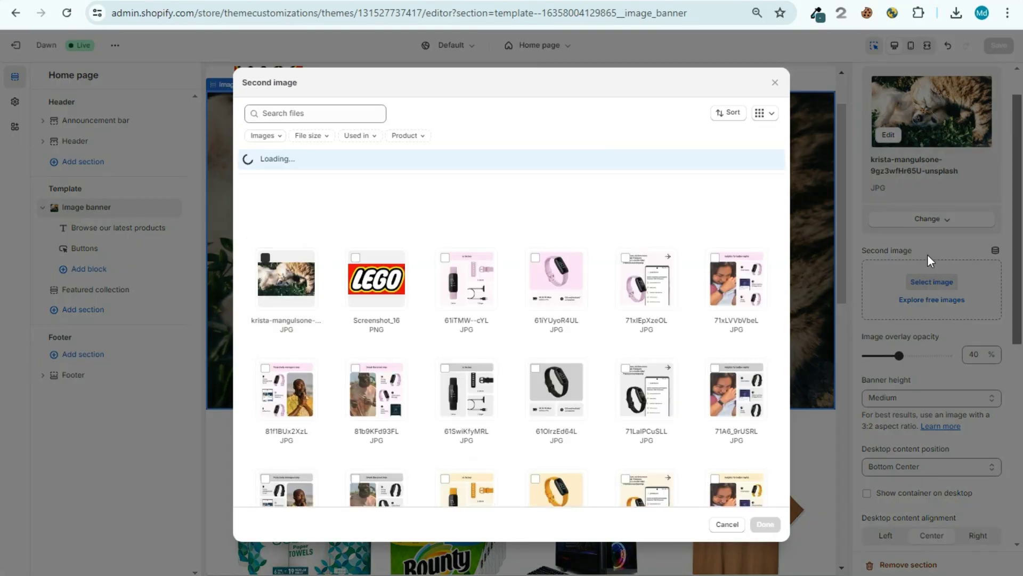
left_click(500, 186)
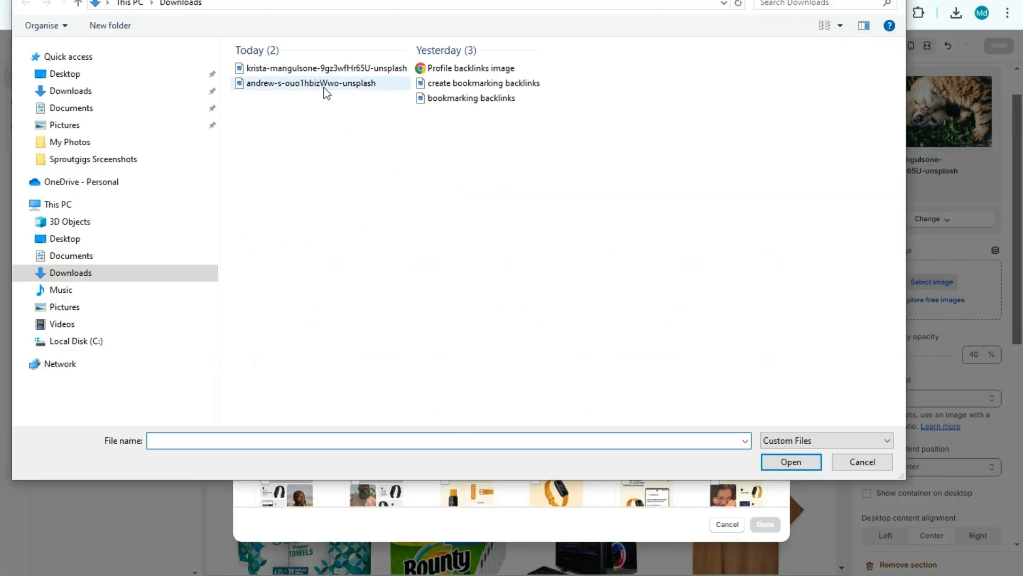
double_click(324, 85)
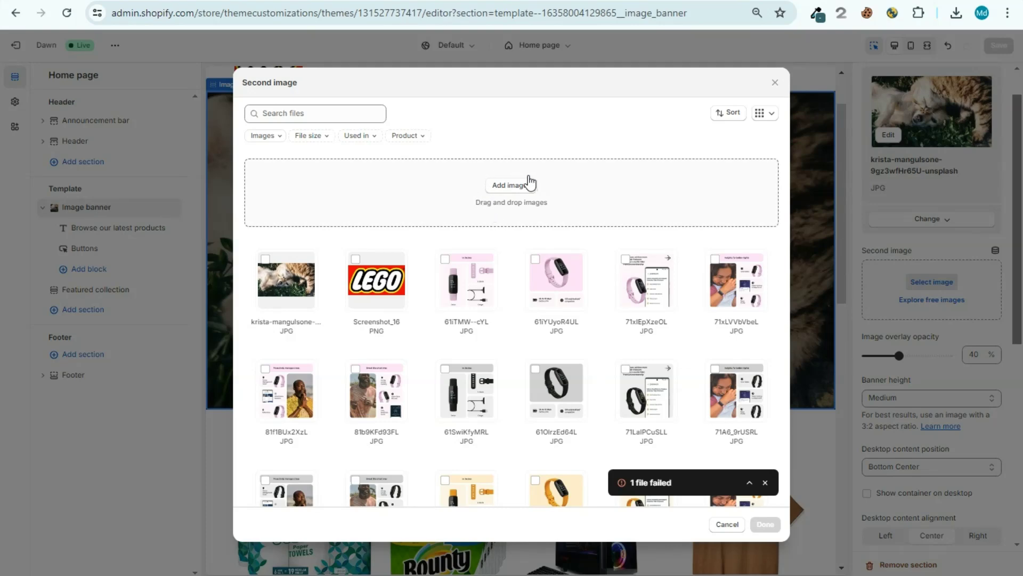
left_click(500, 191)
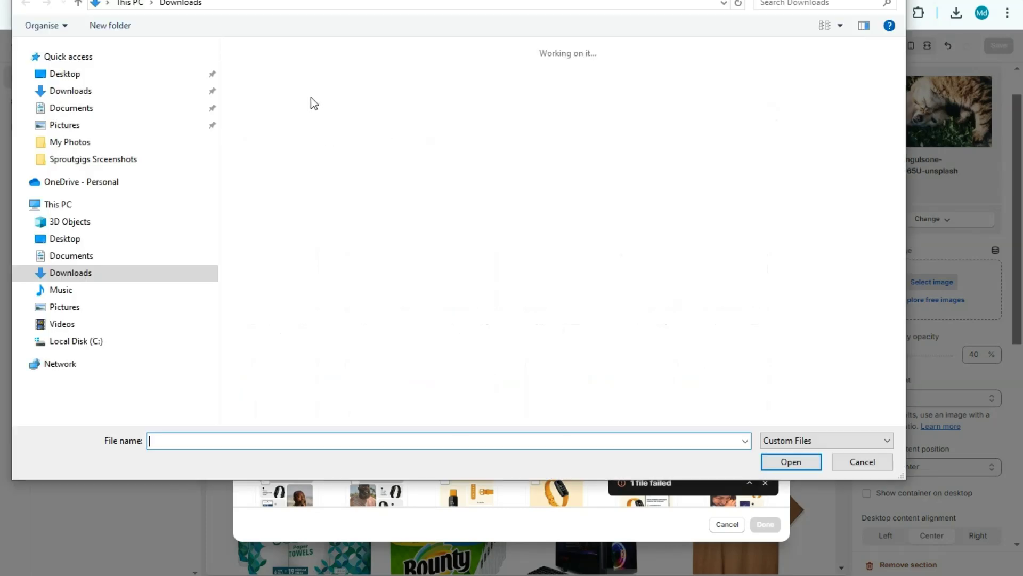
double_click(304, 86)
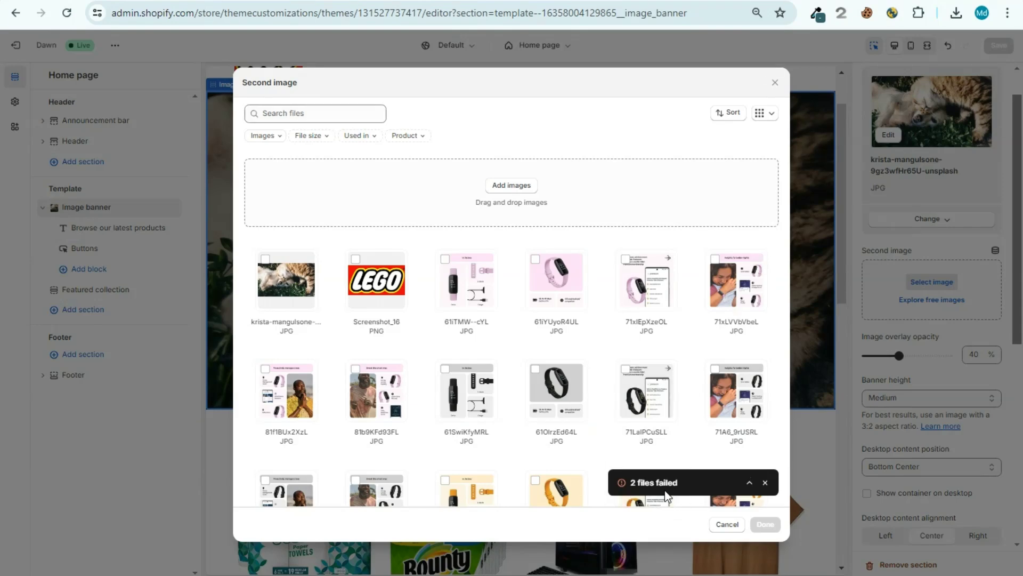
left_click(776, 83)
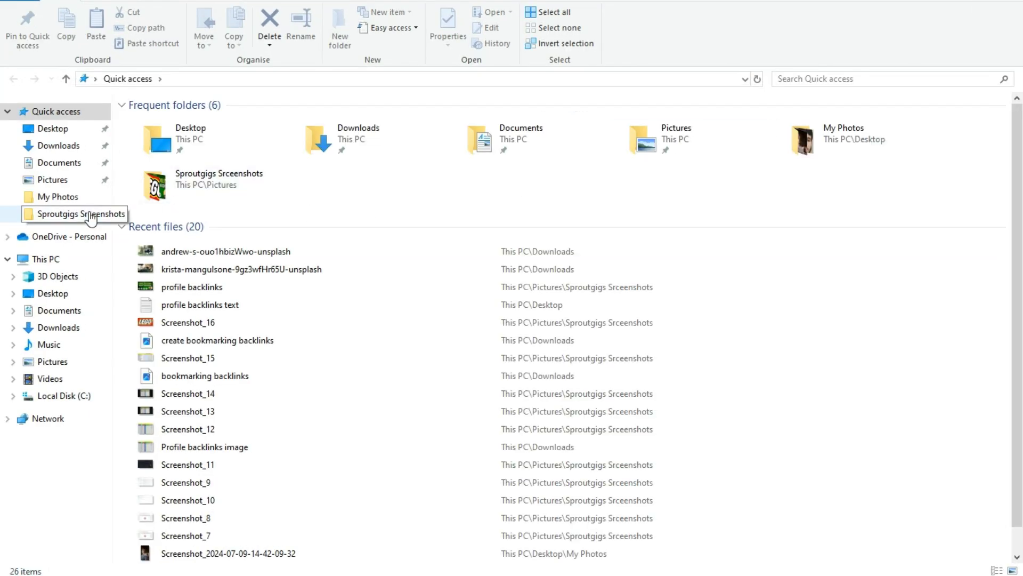
Step: Open the andrew-s-ouo1hbizWwo-unsplash photo from Downloads, capture a region of about 1139x728 pixels, and save it as Screenshot_17 in PNG format
left_click(62, 146)
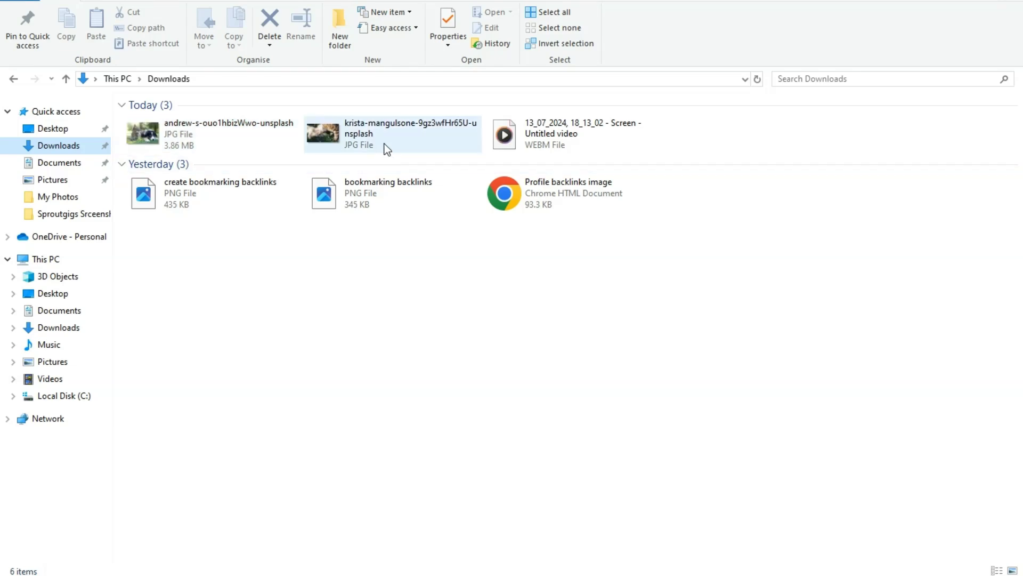
left_click(209, 146)
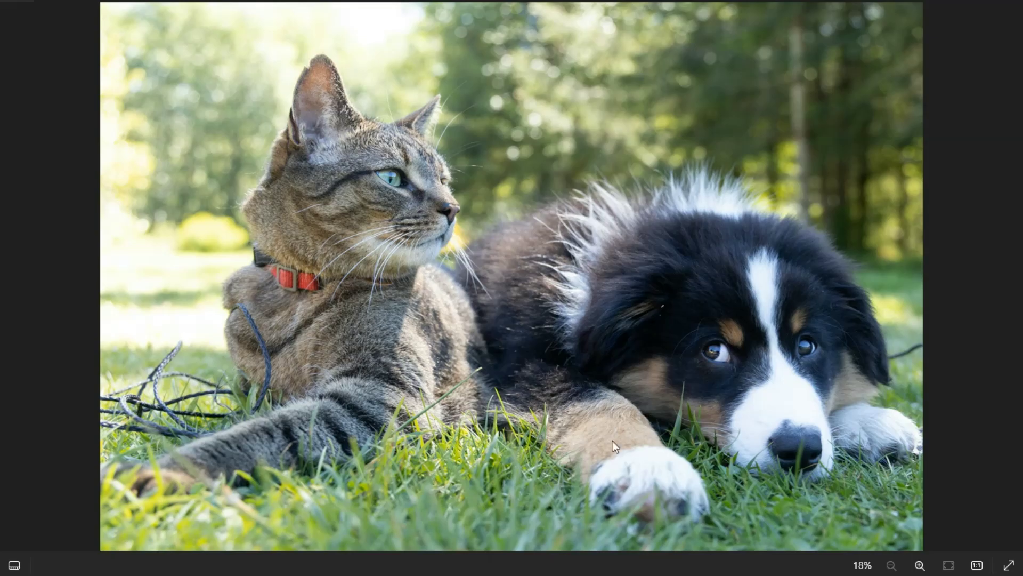
key("ctrl+Print")
left_click_drag(108, 18, 917, 536)
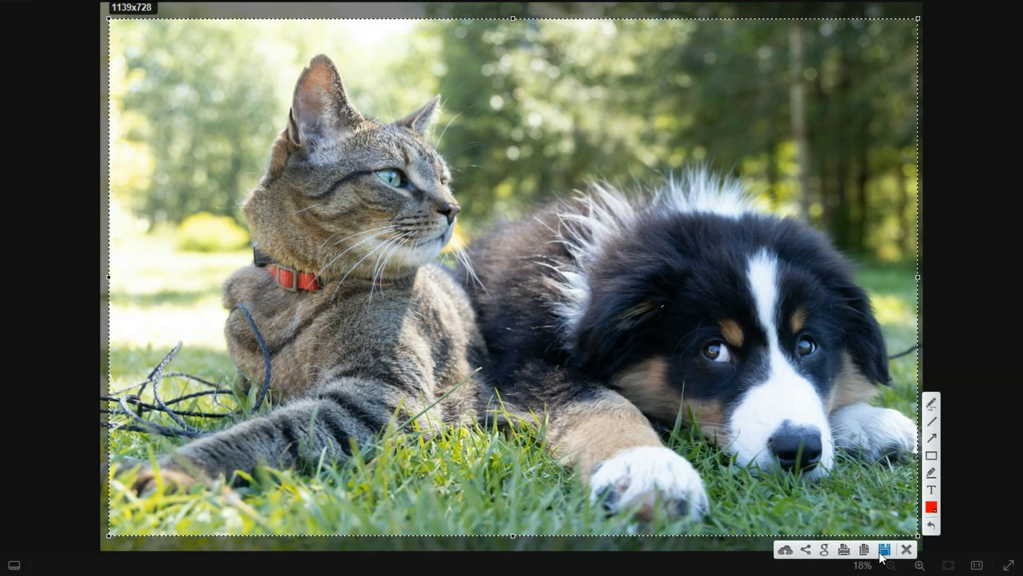
left_click(881, 552)
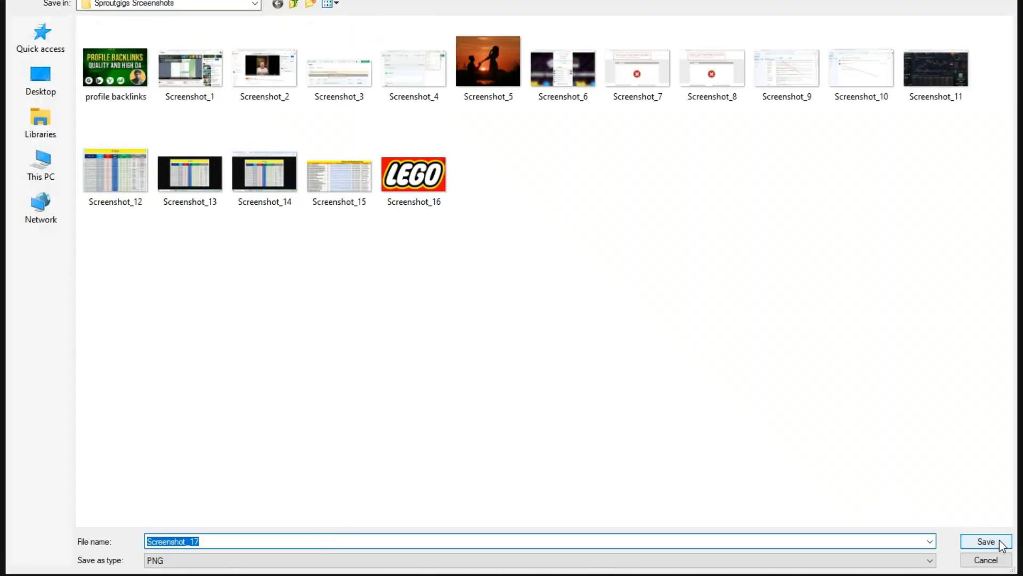
left_click(989, 539)
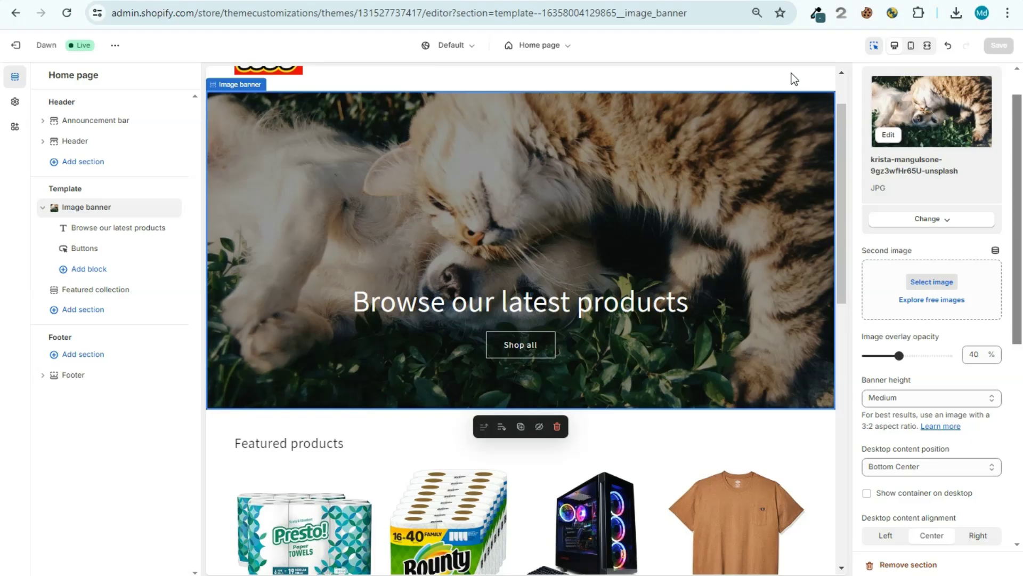
Step: Upload Screenshot_17 from the Sproutgigs Srceenshots folder as the banner's second image, and save the theme
left_click(891, 277)
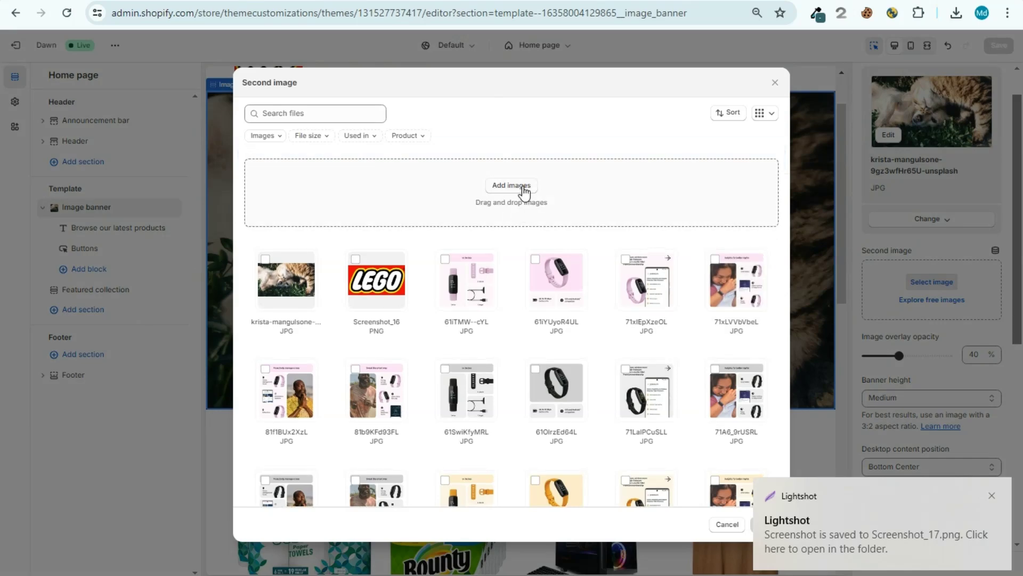
left_click(515, 182)
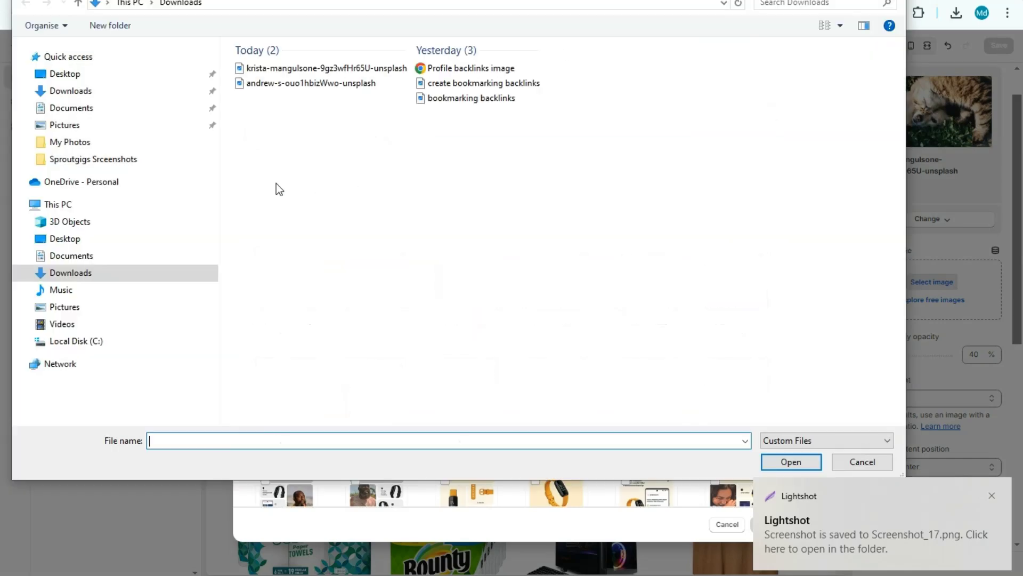
left_click(112, 162)
double_click(352, 243)
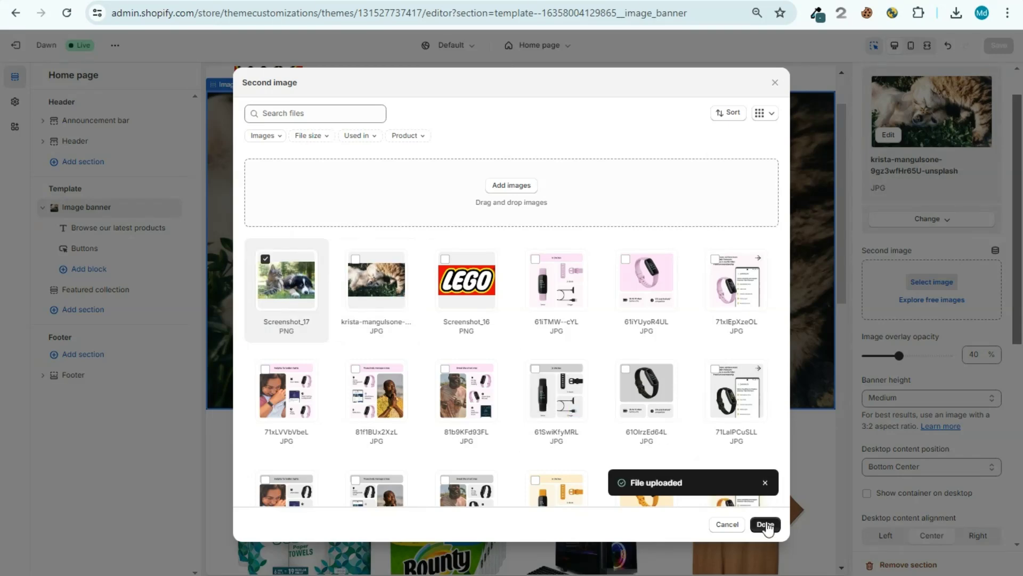
left_click(765, 524)
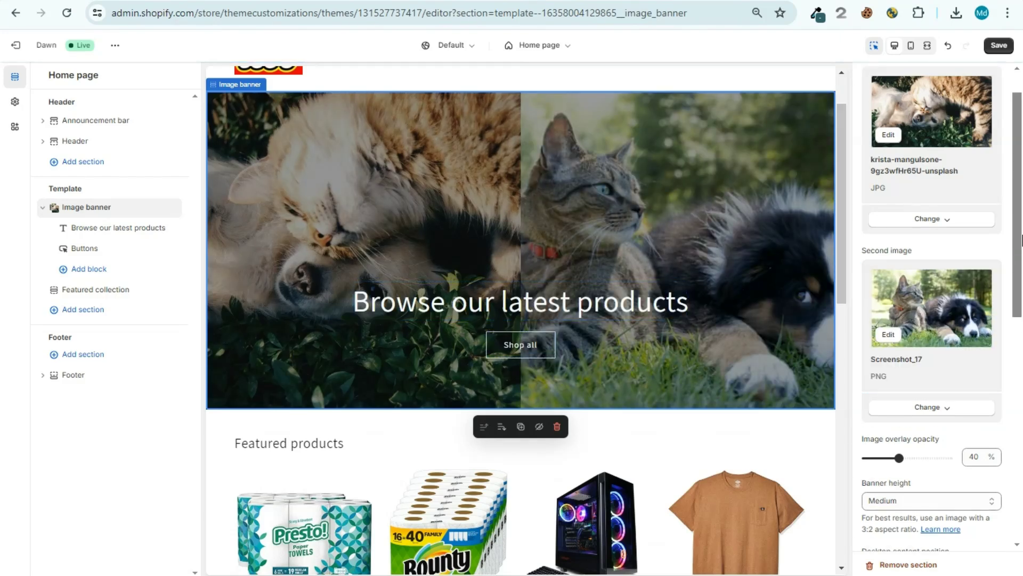
scroll(1021, 195, "up", 1)
left_click(998, 45)
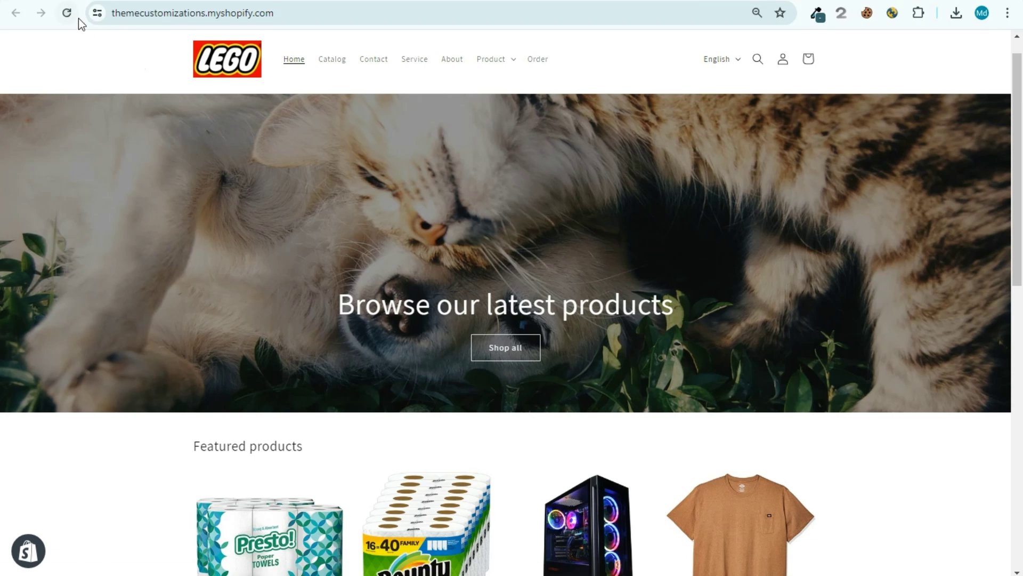
Step: Reload the storefront and check the image banner with its second picture, heading and button
left_click(76, 18)
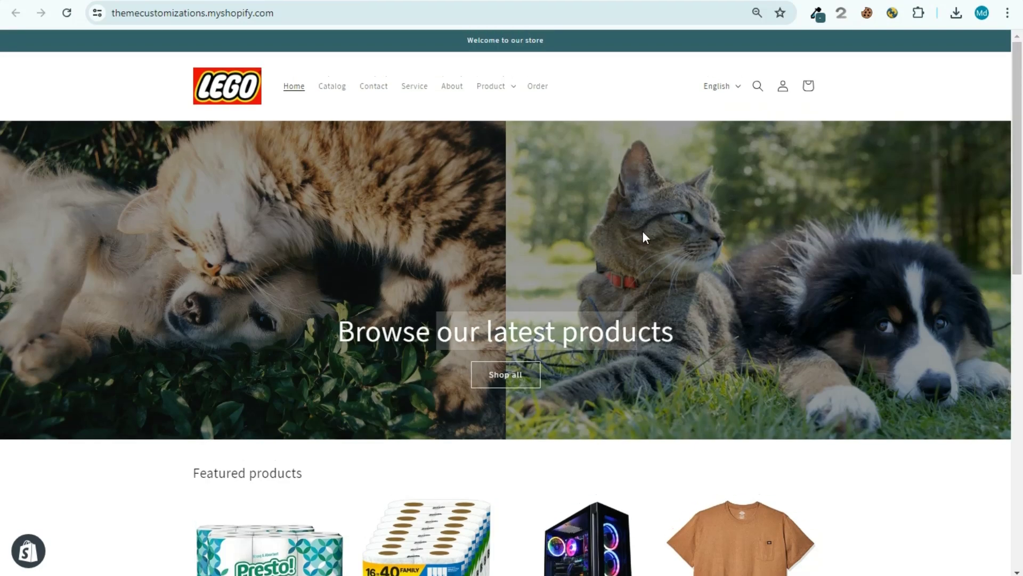
left_click_drag(404, 344, 527, 384)
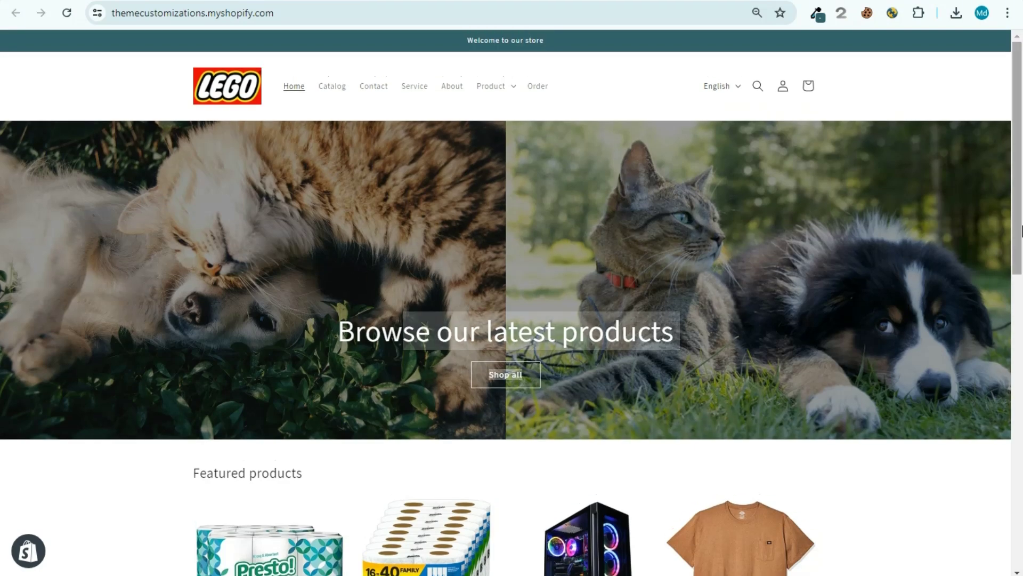
scroll(807, 164, "down", 3)
scroll(807, 165, "up", 3)
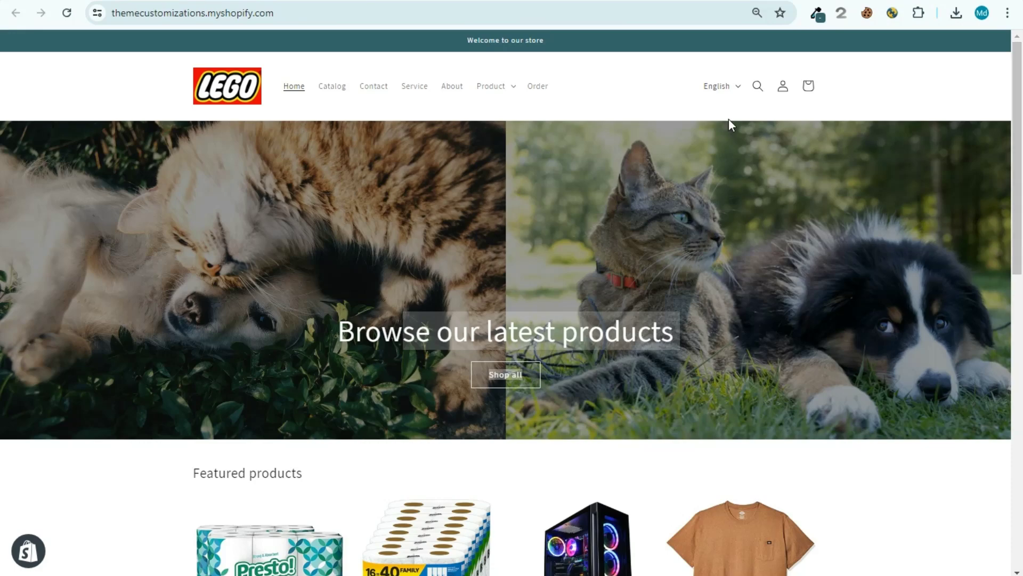
Step: Switch the storefront language to Bengali (বাংলা) and examine the translated banner text and featured products
left_click(717, 86)
left_click(701, 138)
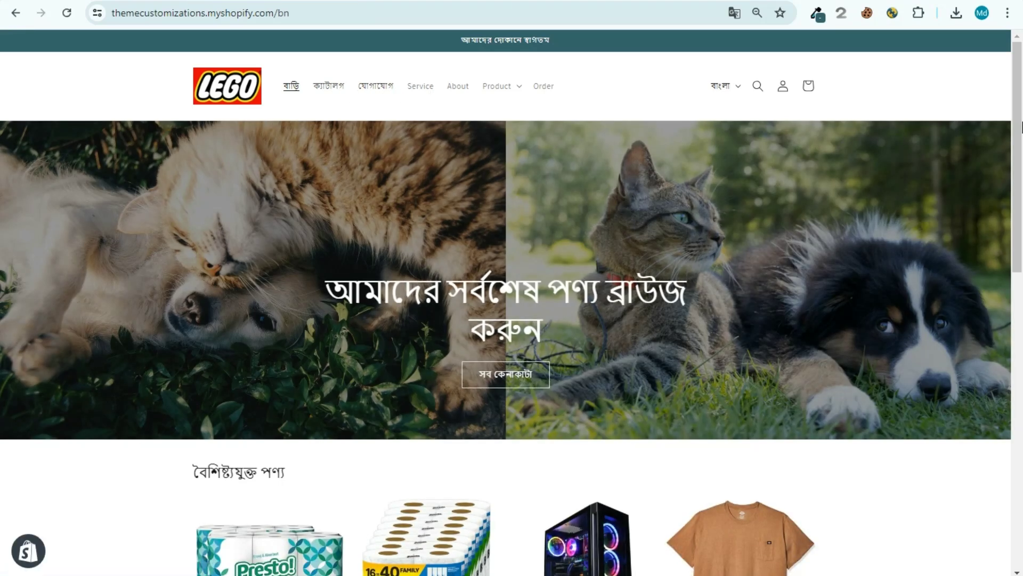
left_click_drag(1017, 141, 1008, 146)
left_click_drag(323, 270, 730, 315)
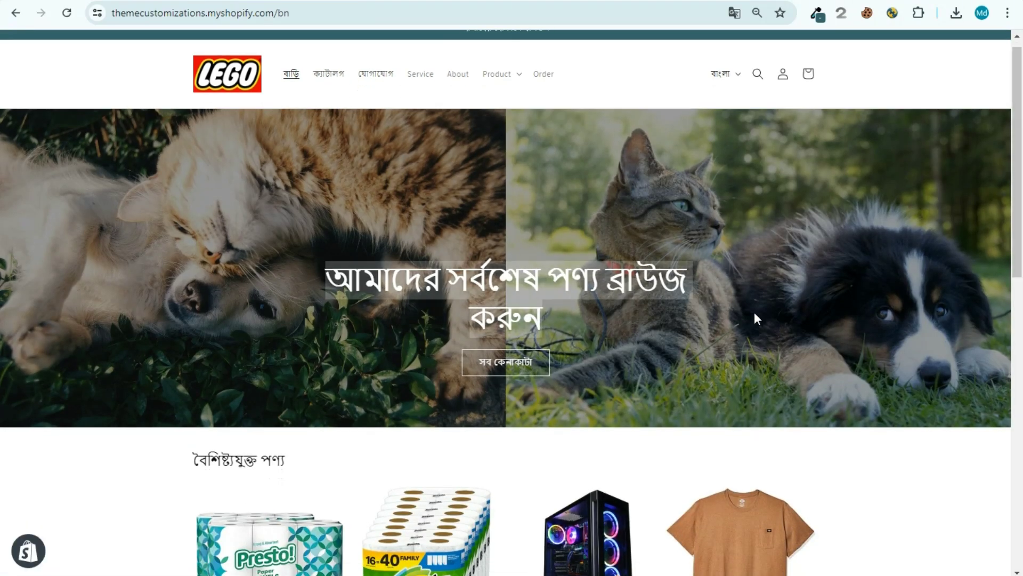
left_click_drag(714, 349, 499, 324)
left_click_drag(1017, 164, 1022, 198)
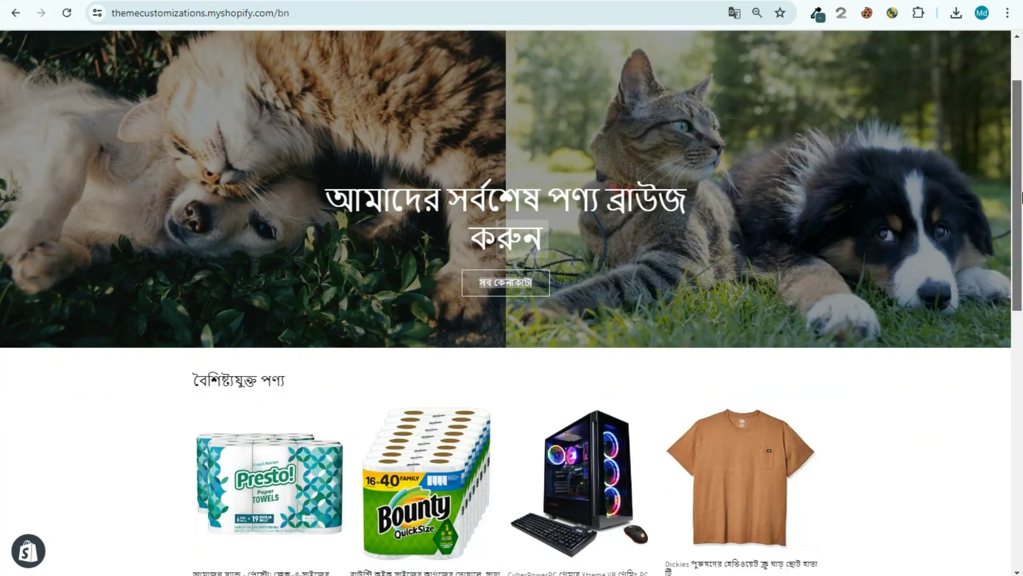
scroll(1021, 198, "down", 5)
scroll(1021, 124, "up", 6)
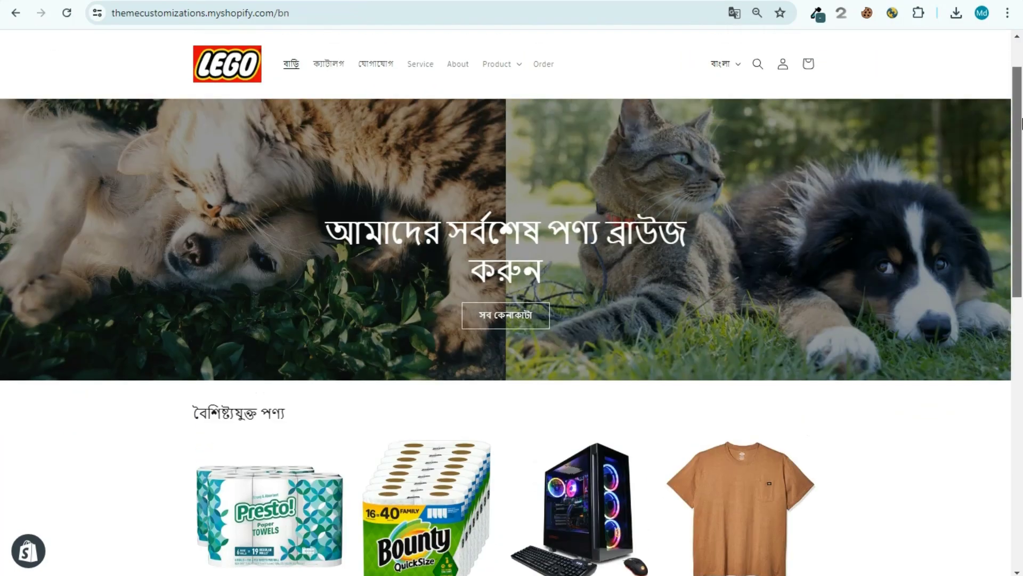
scroll(886, 203, "down", 6)
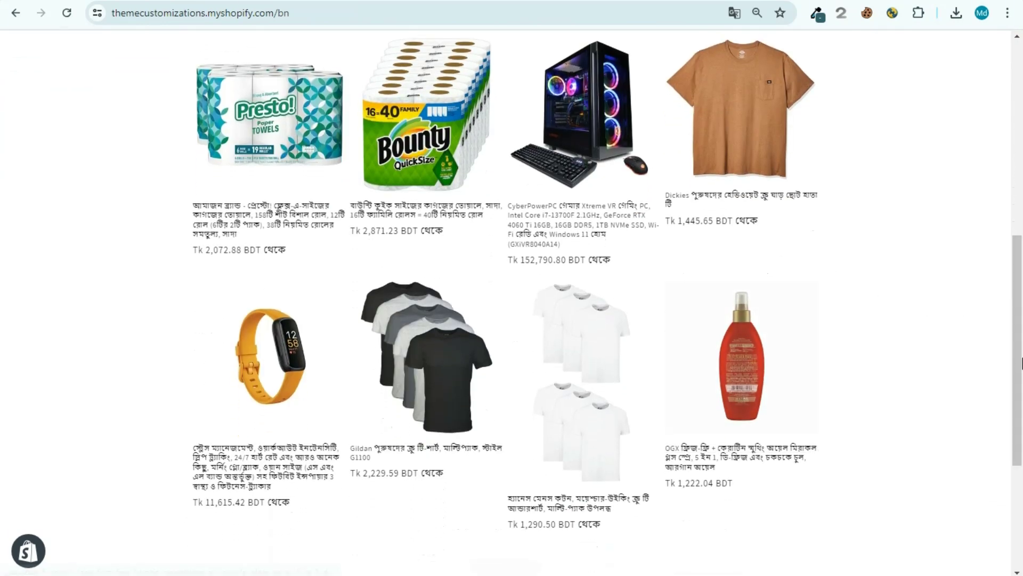
left_click_drag(1019, 358, 1021, 167)
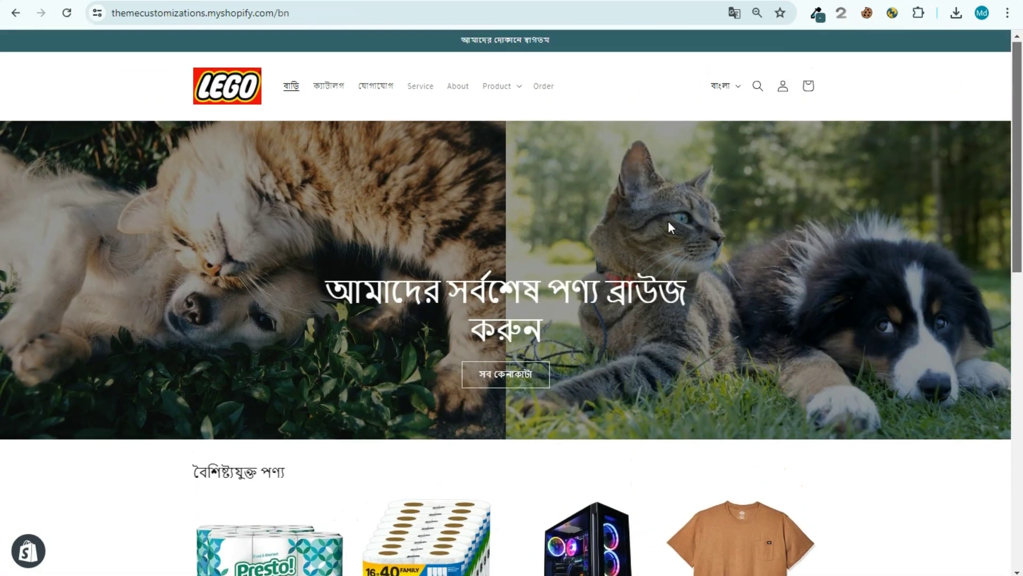
Step: Check the storefront's language options, and compare the Bengali home page with the image banner in the theme editor
left_click(732, 88)
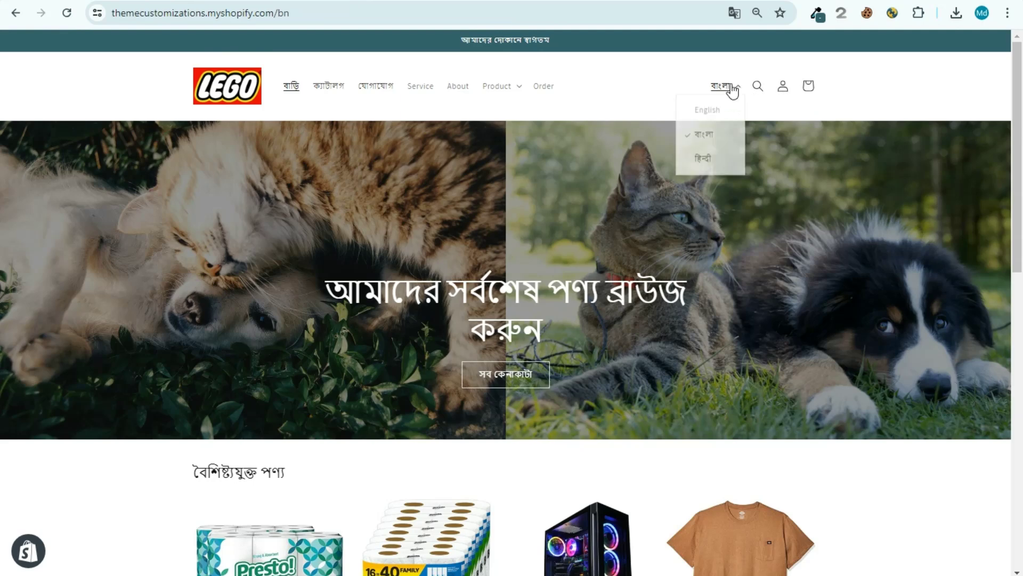
left_click(603, 206)
left_click(224, 1)
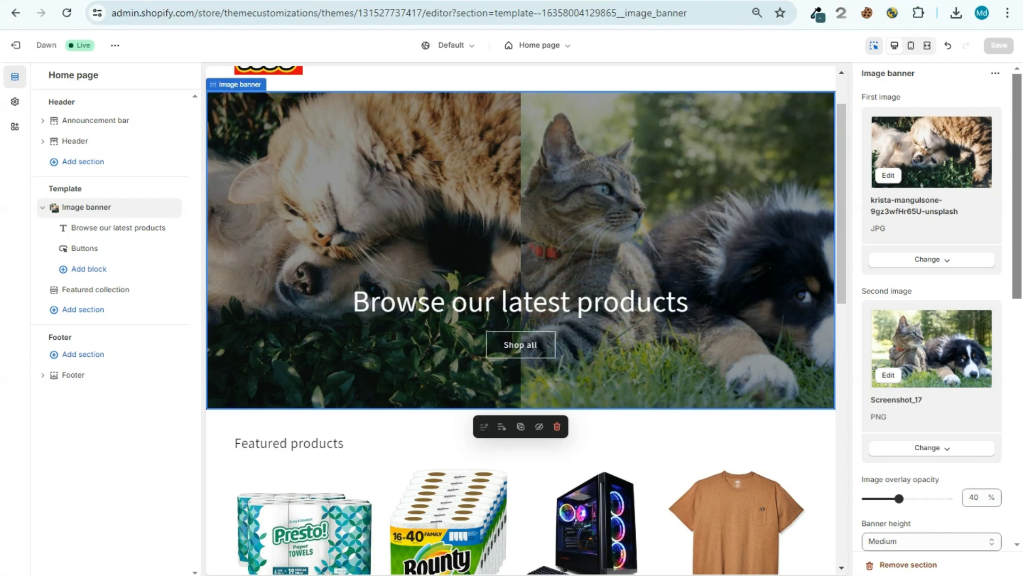
left_click(352, 1)
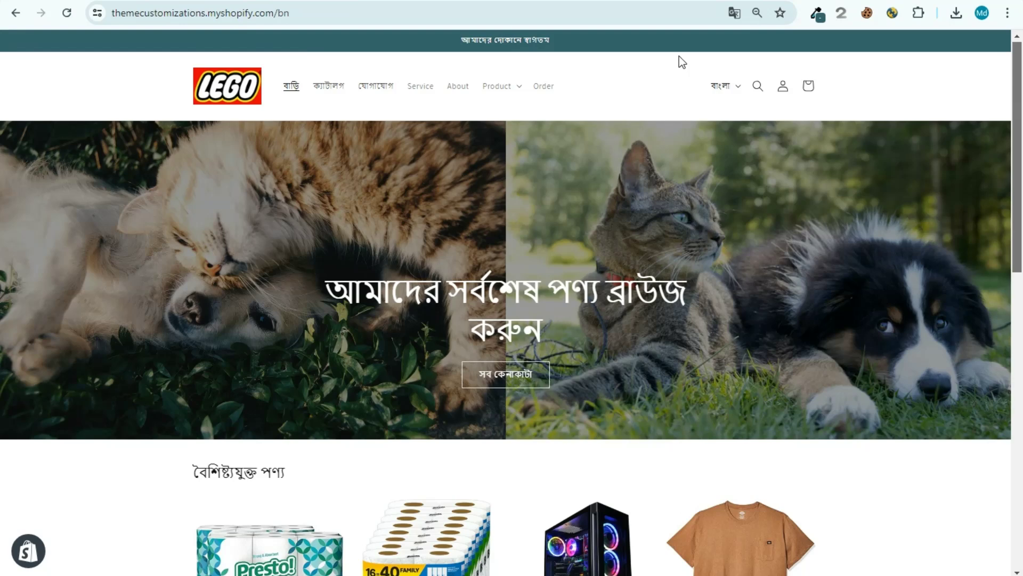
Step: Check the Product submenu and the customer login page in Bengali, and return to the storefront home page
left_click(519, 87)
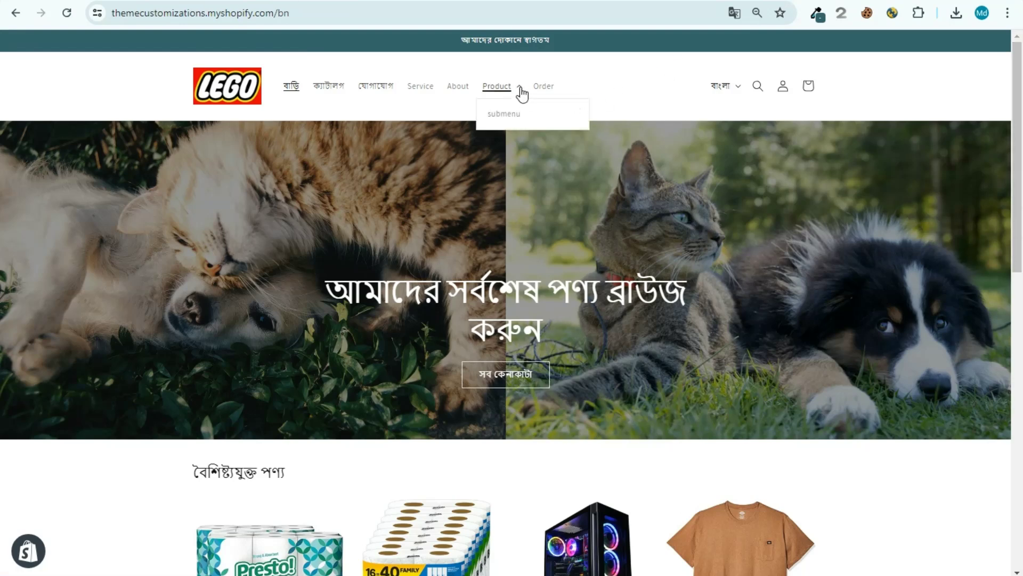
left_click(930, 112)
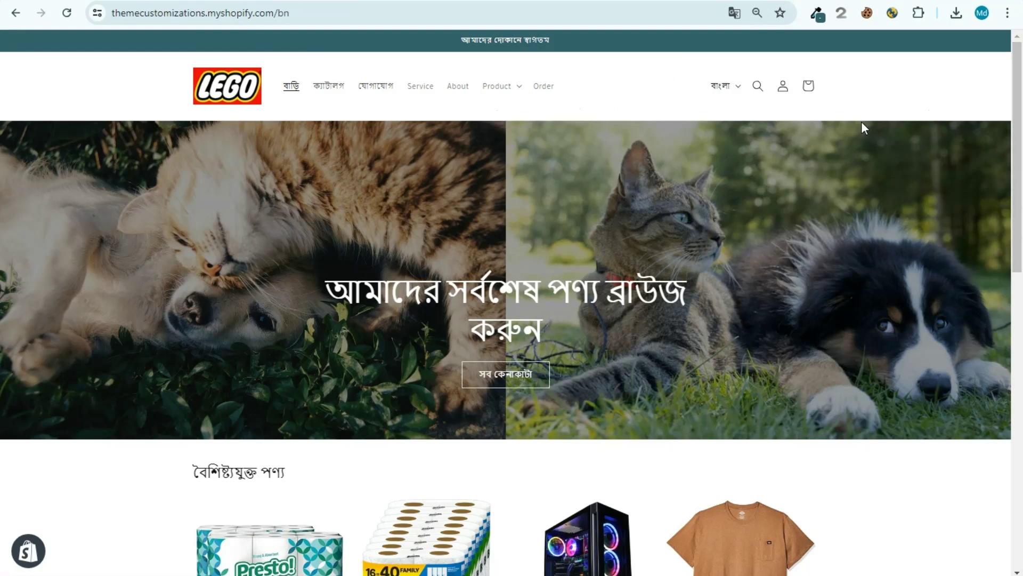
left_click(783, 92)
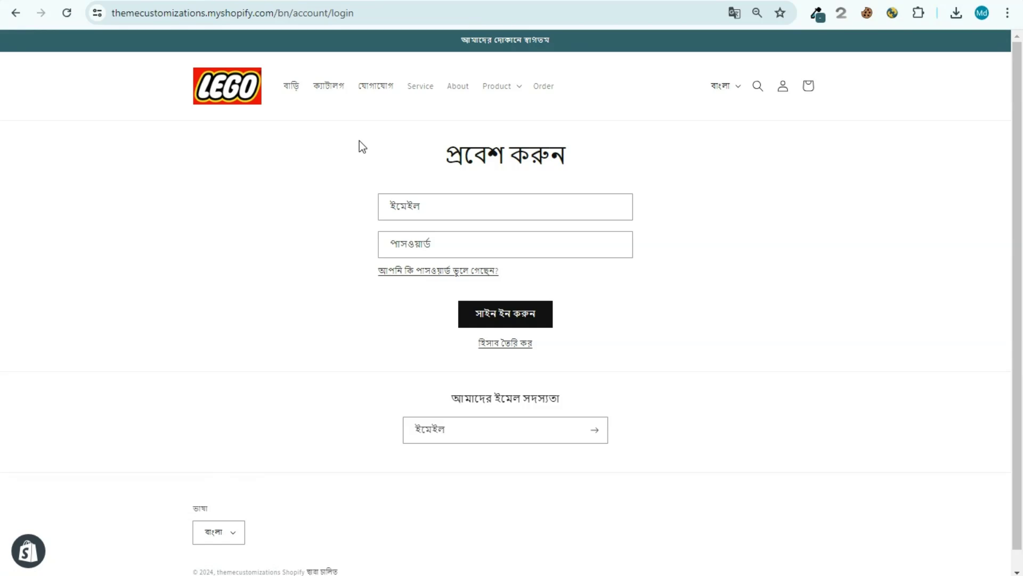
left_click(245, 98)
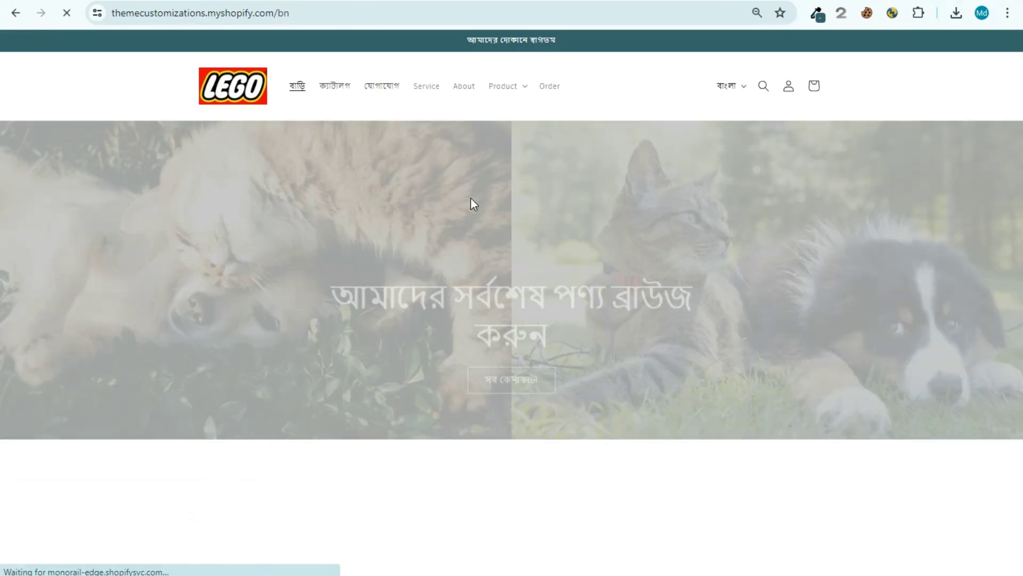
Step: Examine the featured products section on the Bengali home page, and return to the image banner
scroll(1021, 173, "down", 1)
scroll(1022, 173, "down", 3)
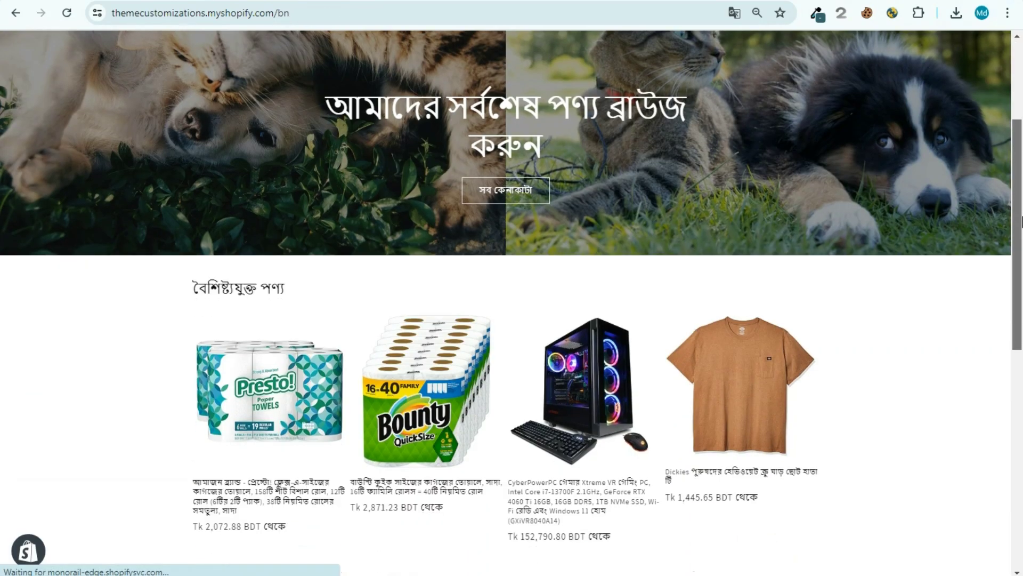
scroll(1022, 234, "down", 1)
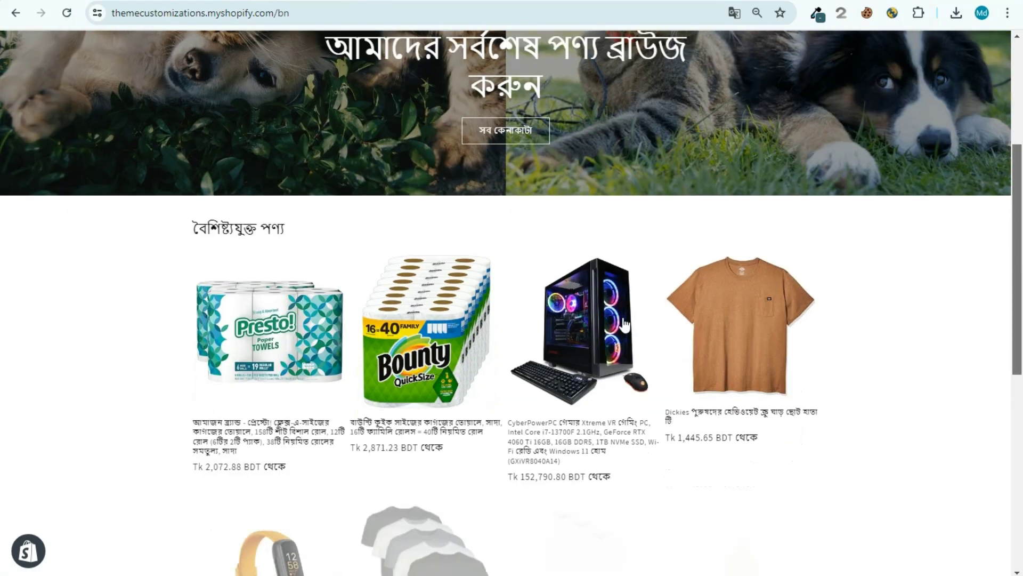
scroll(915, 237, "down", 2)
scroll(915, 237, "down", 3)
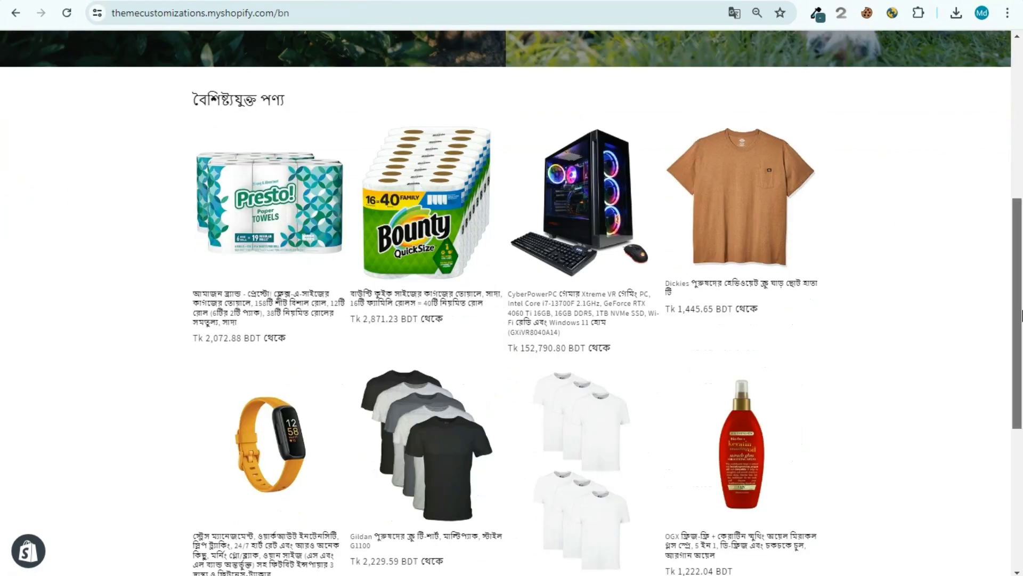
scroll(1022, 104, "up", 9)
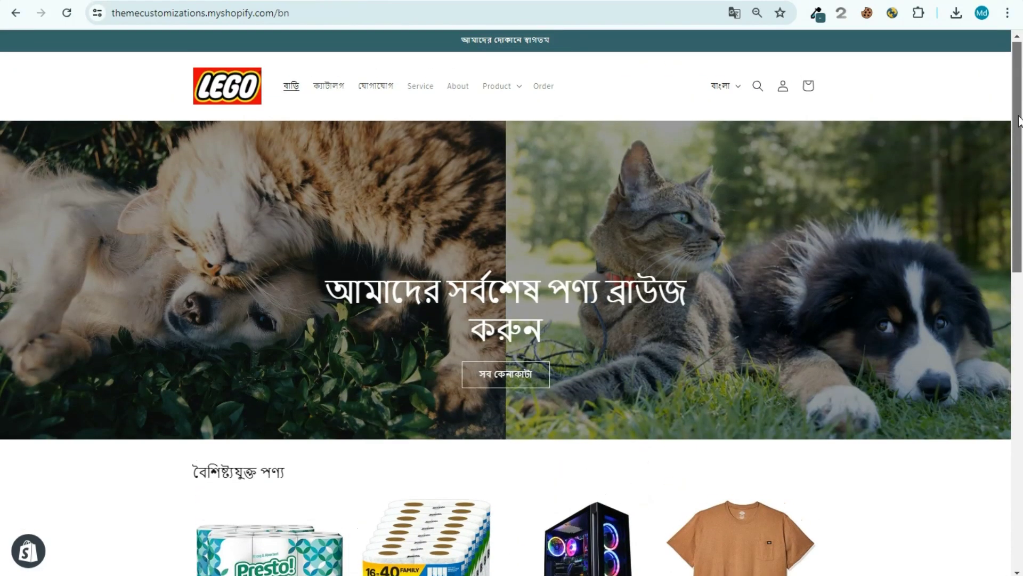